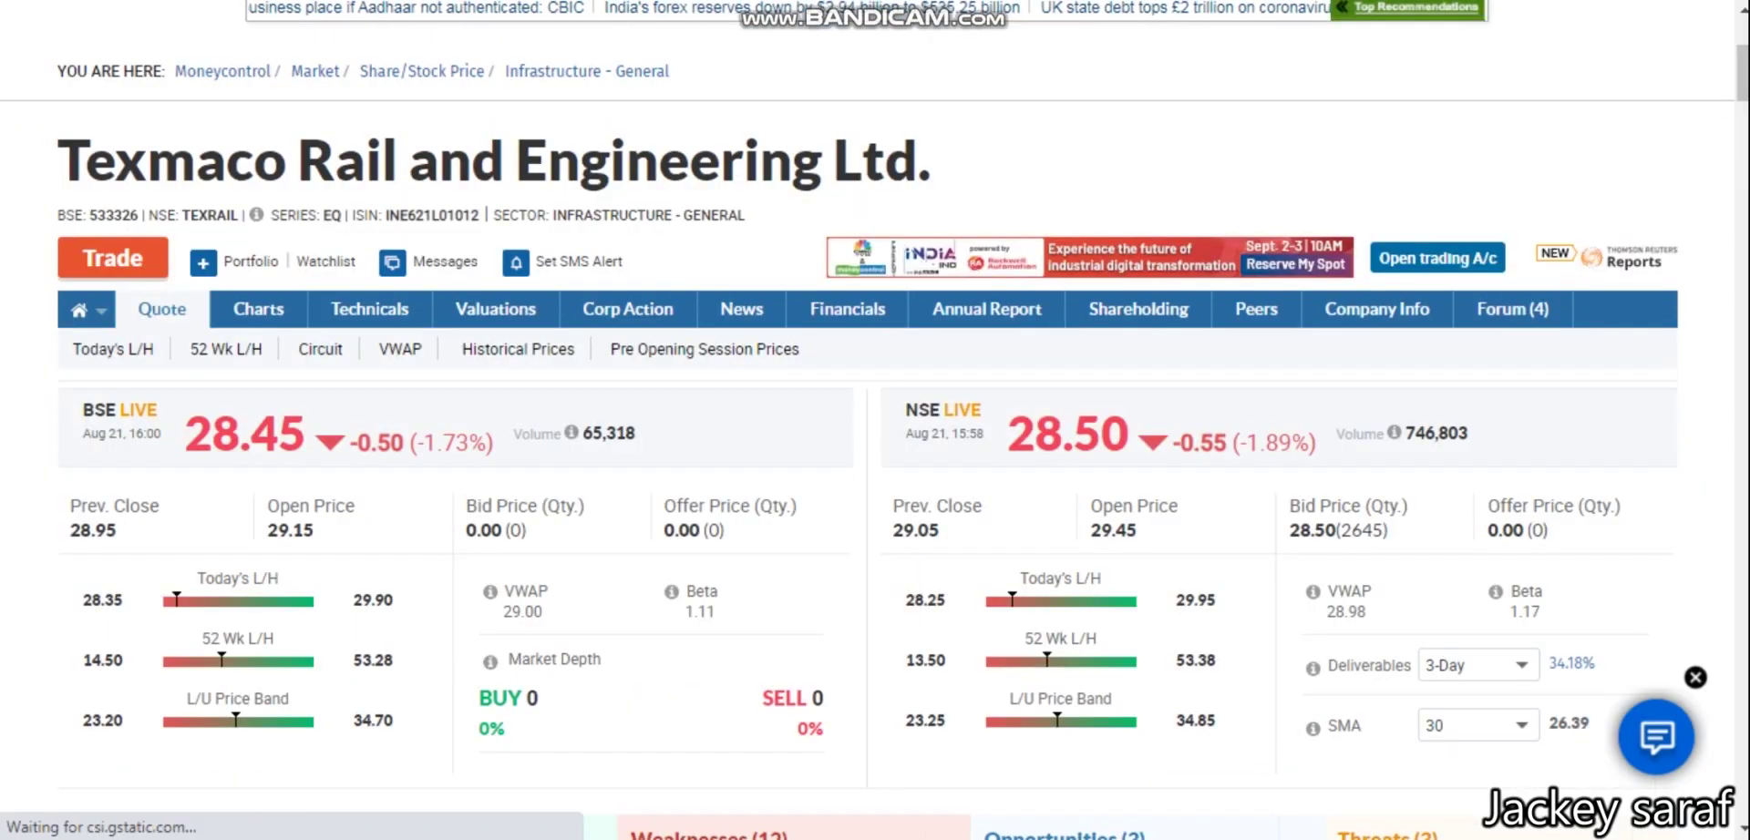
- Switch to the IRCTC page in Moneycontrol and show its shareholding pattern by quarter
{"action": "key", "text": "ctrl+Tab"}
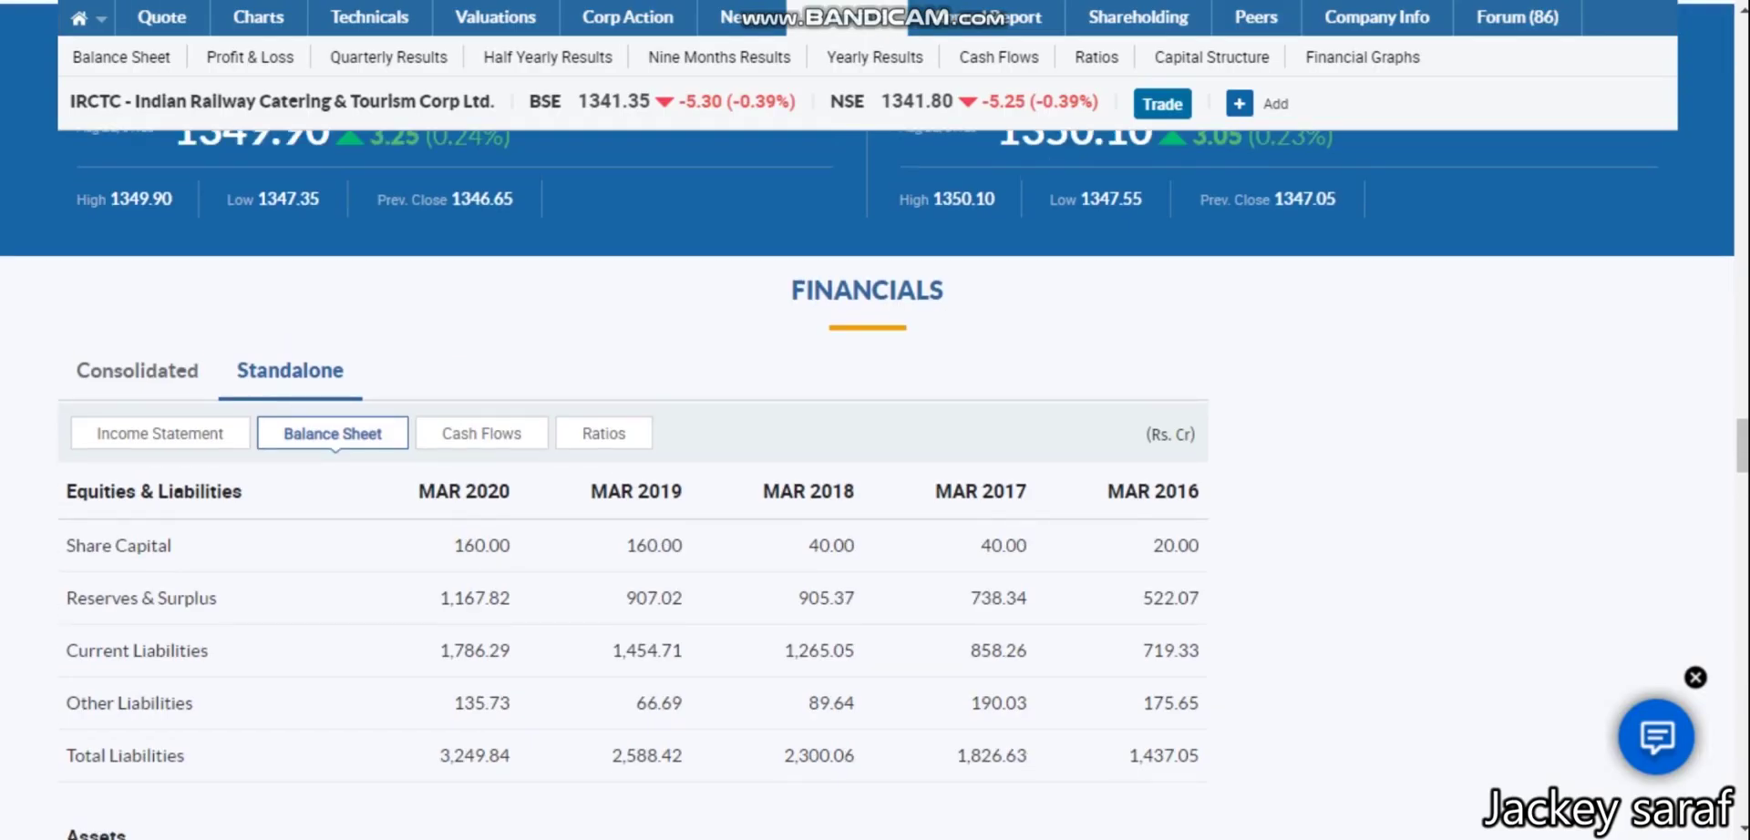
{"action": "left_click", "coordinate": [1138, 16]}
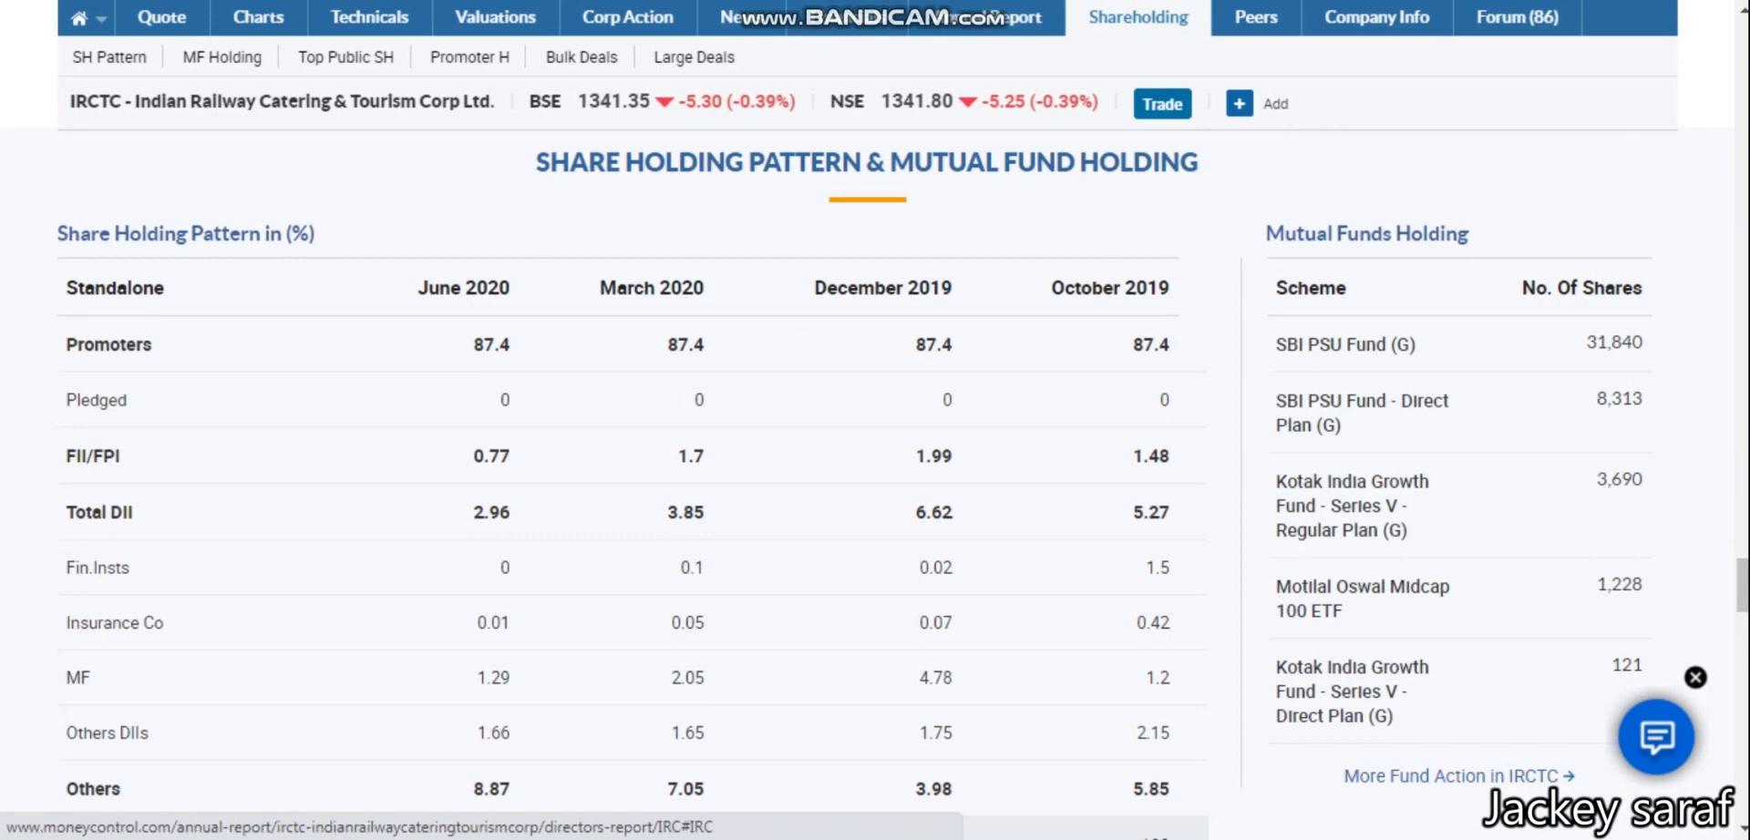
- With the red screen pen, circle and tick IRCTC's 87.4 June 2020 promoter holding and write 75 beside it
{"action": "key", "text": "ctrl+alt+d"}
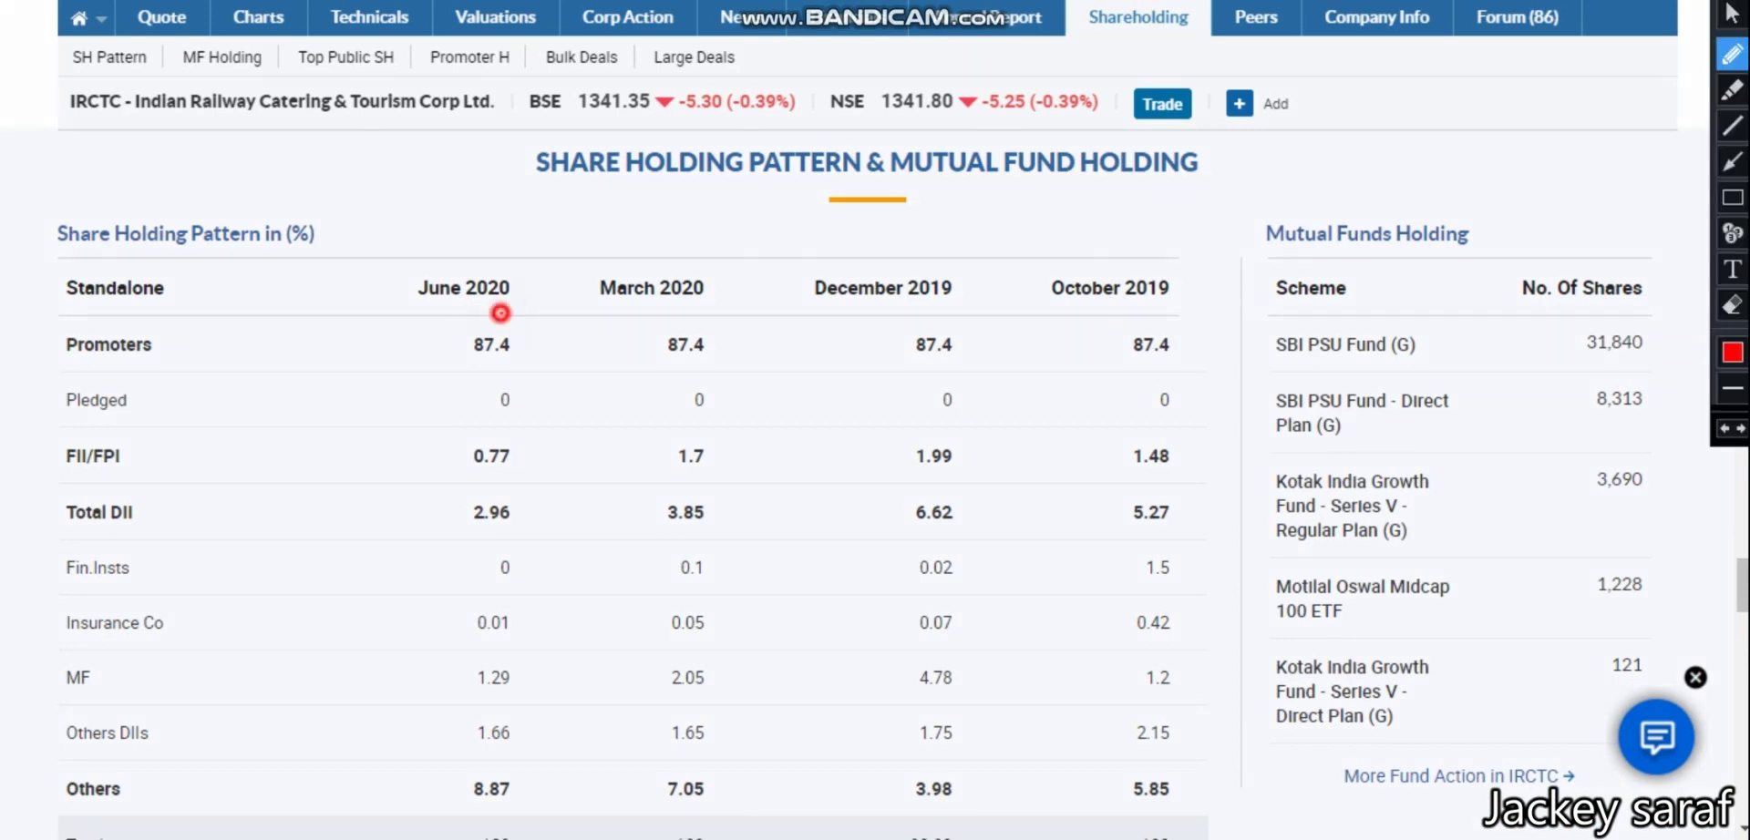
{"action": "mouse_move", "coordinate": [500, 313]}
{"action": "left_mouse_down"}
{"action": "mouse_move", "coordinate": [546, 376]}
{"action": "mouse_move", "coordinate": [475, 311]}
{"action": "left_mouse_up"}
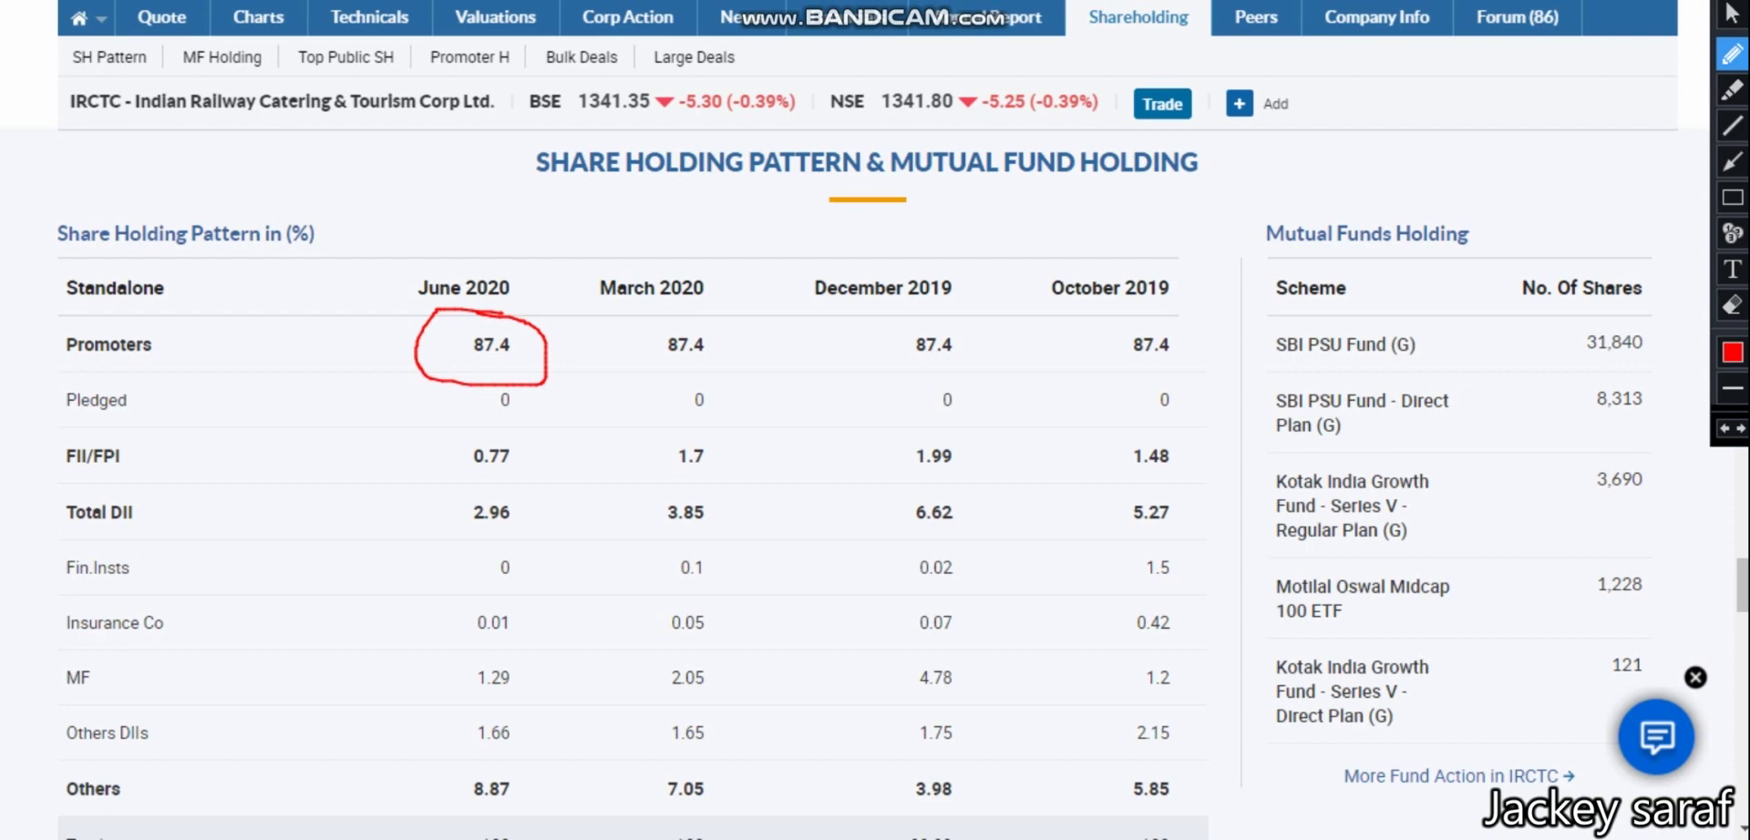
{"action": "mouse_move", "coordinate": [601, 463]}
{"action": "left_mouse_down"}
{"action": "mouse_move", "coordinate": [652, 558]}
{"action": "mouse_move", "coordinate": [663, 503]}
{"action": "mouse_move", "coordinate": [698, 473]}
{"action": "left_mouse_up"}
{"action": "left_click_drag", "start_coordinate": [736, 415], "coordinate": [712, 516]}
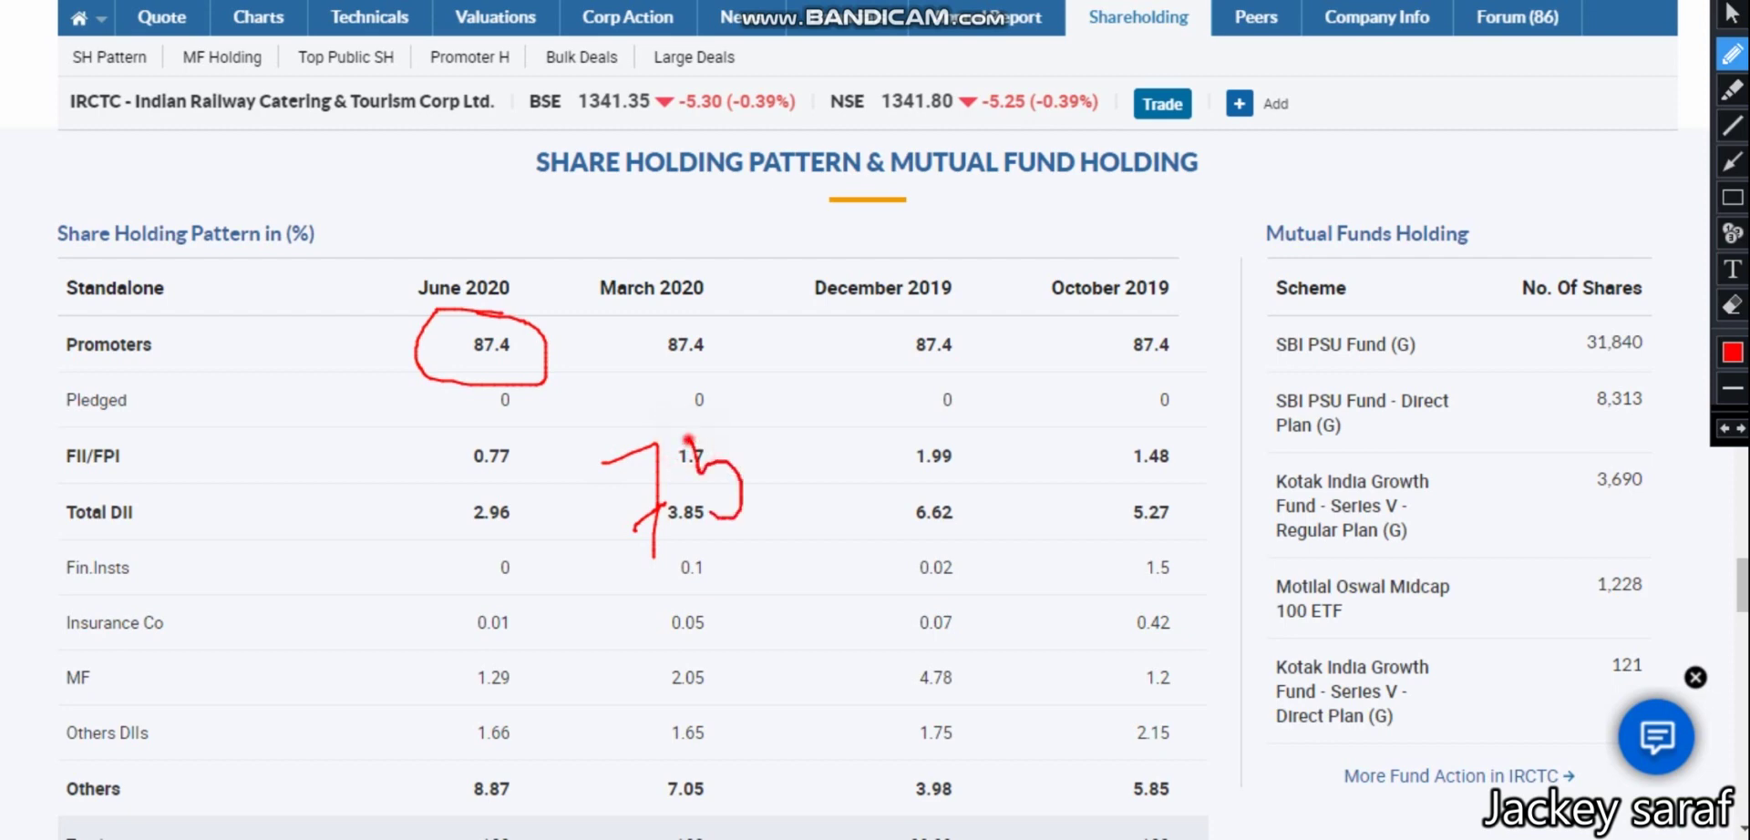
{"action": "left_click_drag", "start_coordinate": [834, 365], "coordinate": [831, 542]}
{"action": "left_click", "coordinate": [823, 427]}
{"action": "left_click", "coordinate": [882, 436]}
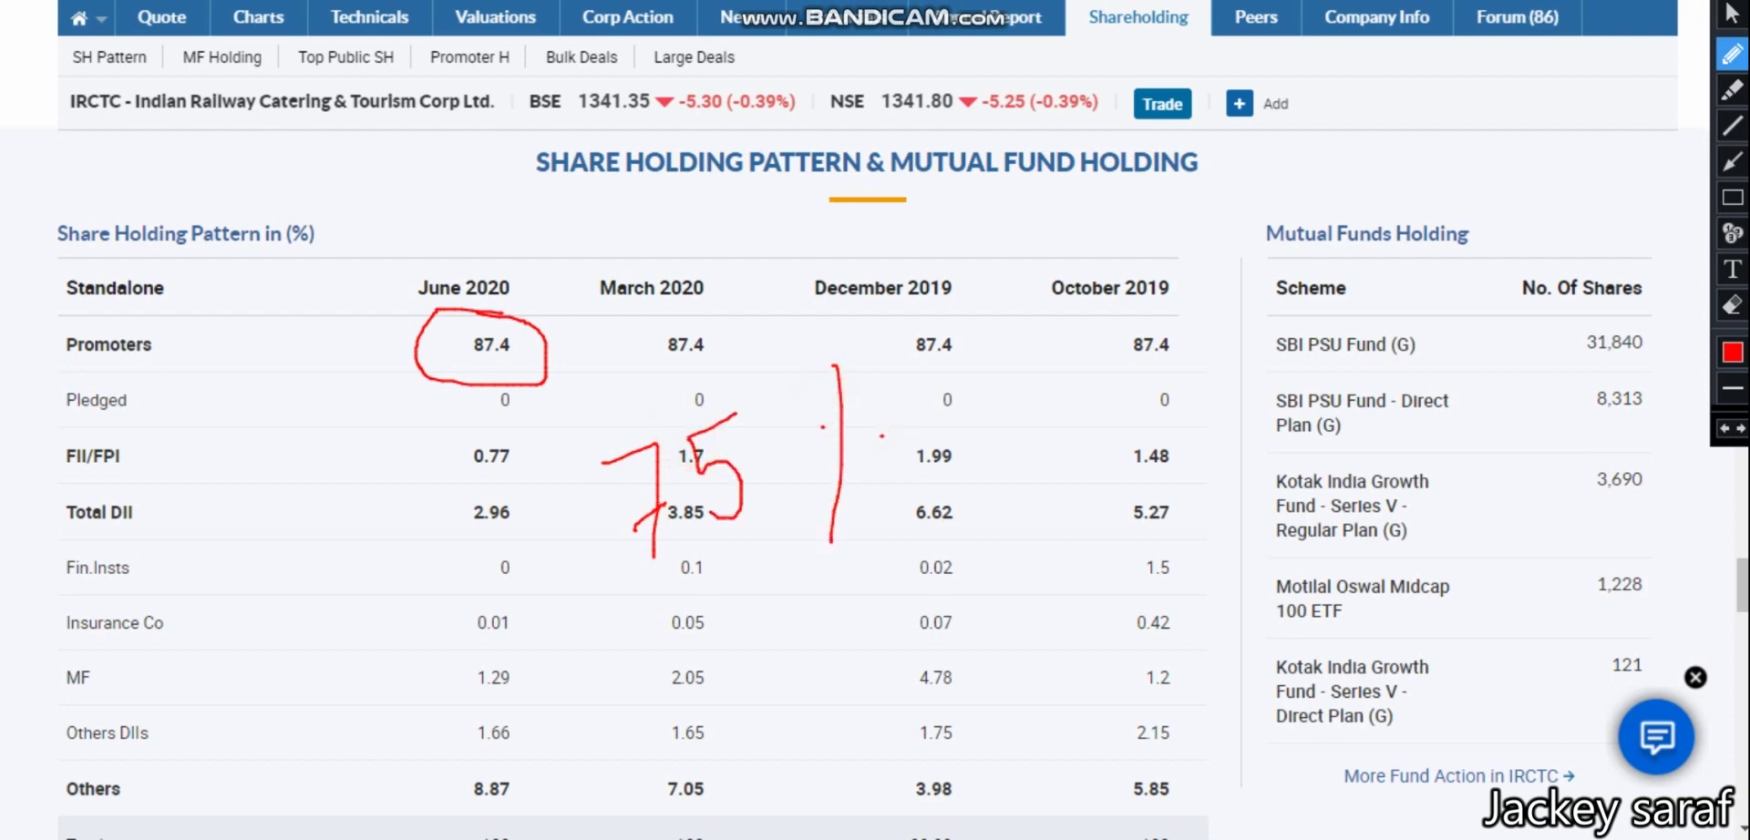
{"action": "mouse_move", "coordinate": [538, 349]}
{"action": "left_mouse_down"}
{"action": "mouse_move", "coordinate": [618, 303]}
{"action": "mouse_move", "coordinate": [641, 320]}
{"action": "left_mouse_up"}
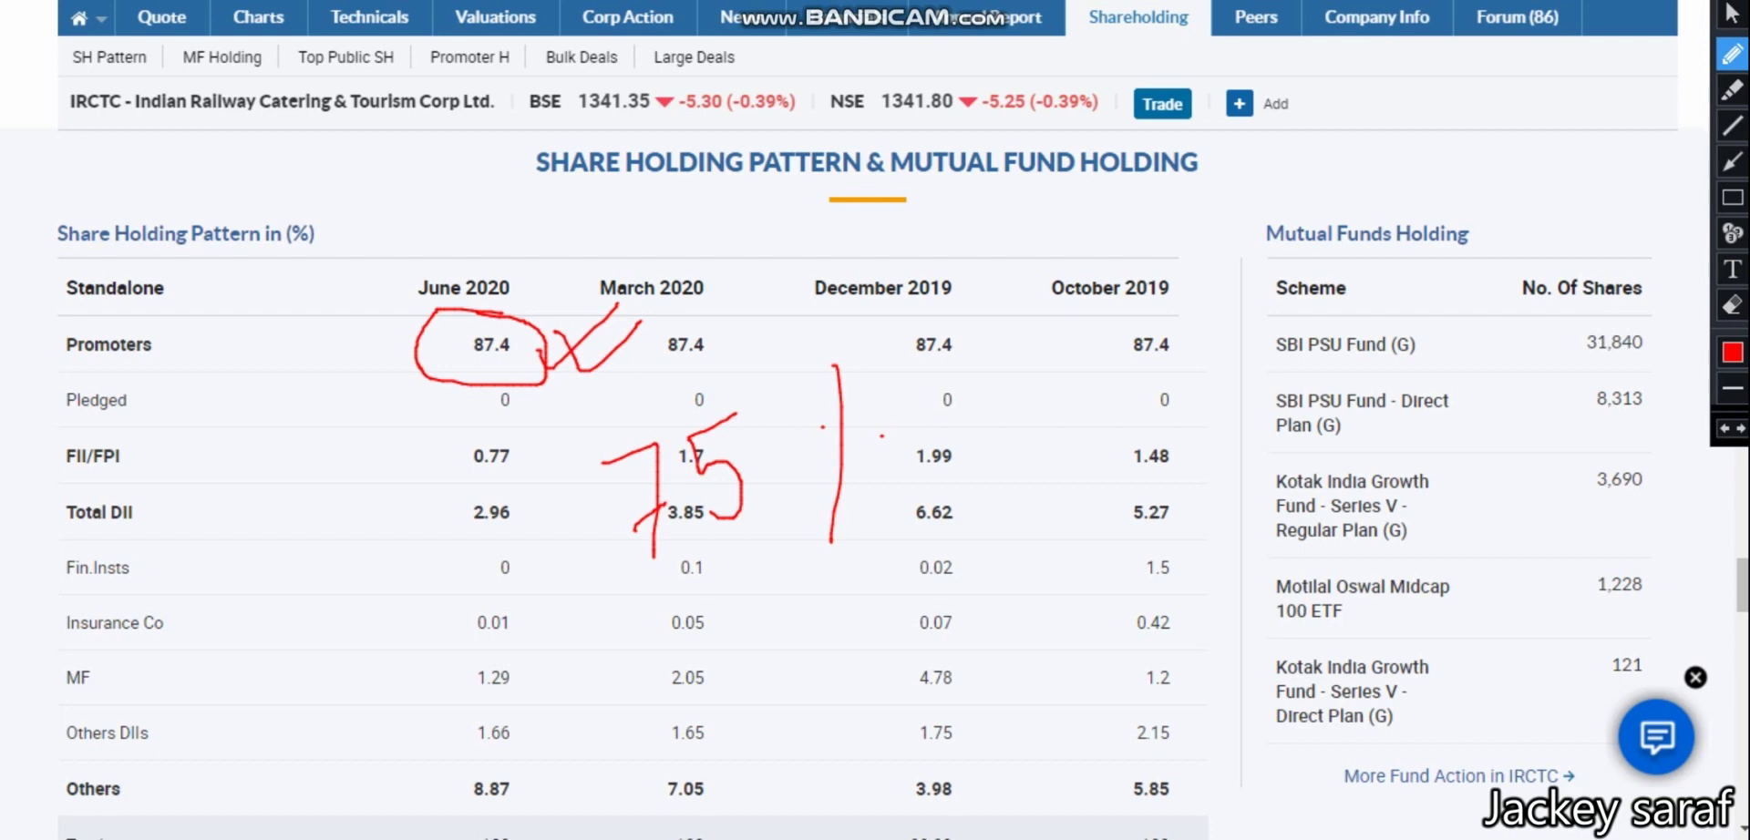
- Clear the red pen annotations from the shareholding table
{"action": "key", "text": "Escape"}
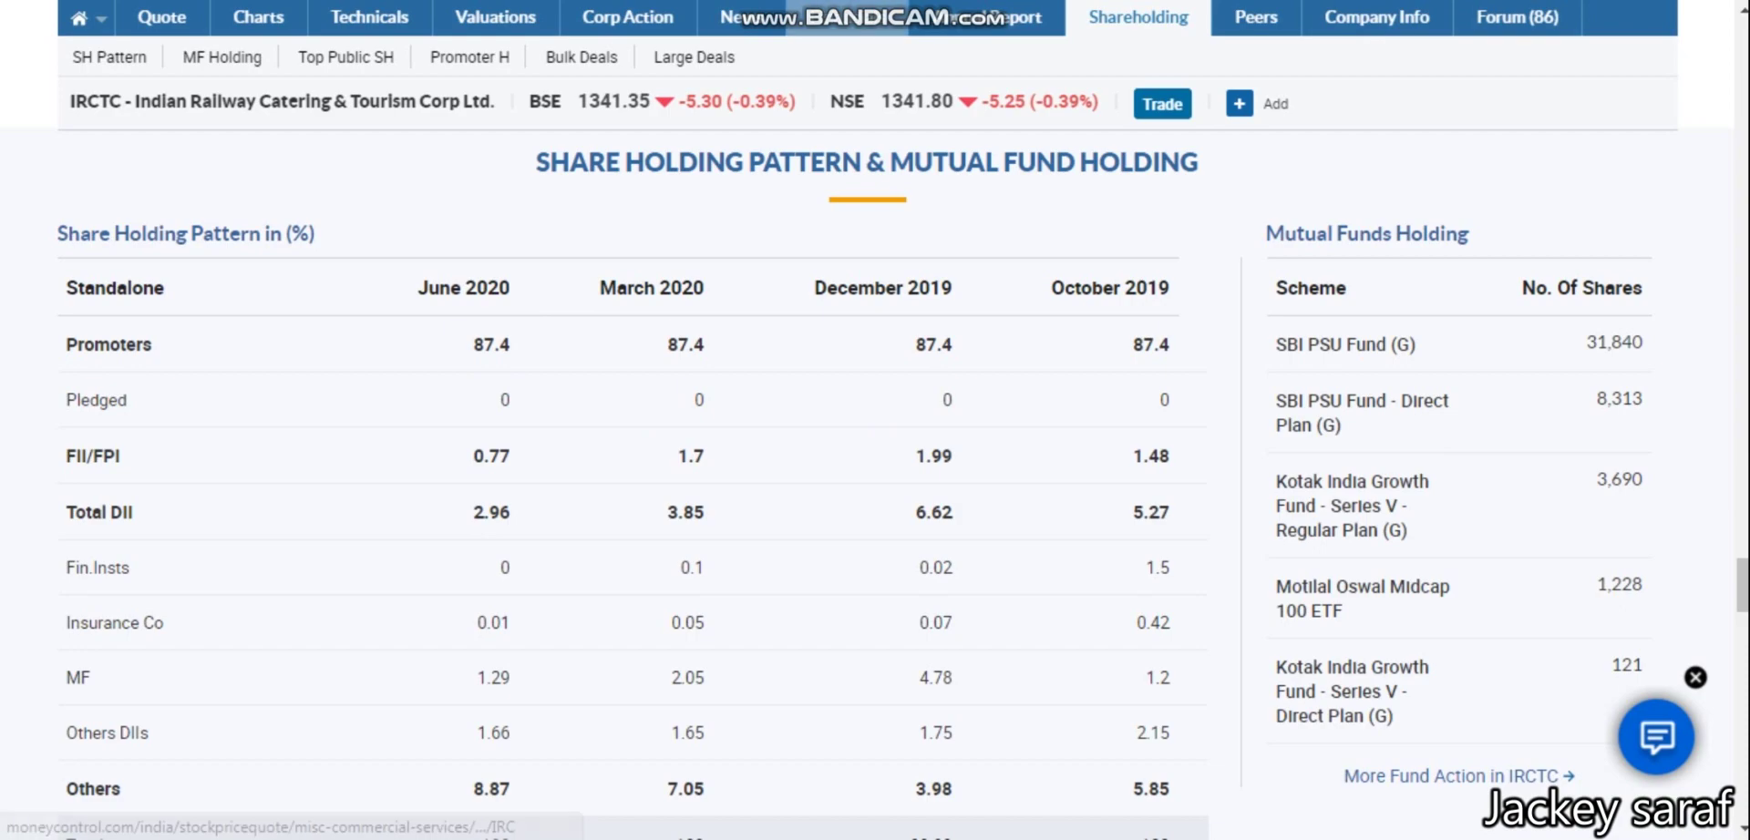
- Open IRCTC's standalone balance sheet for Mar 2016 to Mar 2020 and scroll through it
{"action": "left_click", "coordinate": [834, 16]}
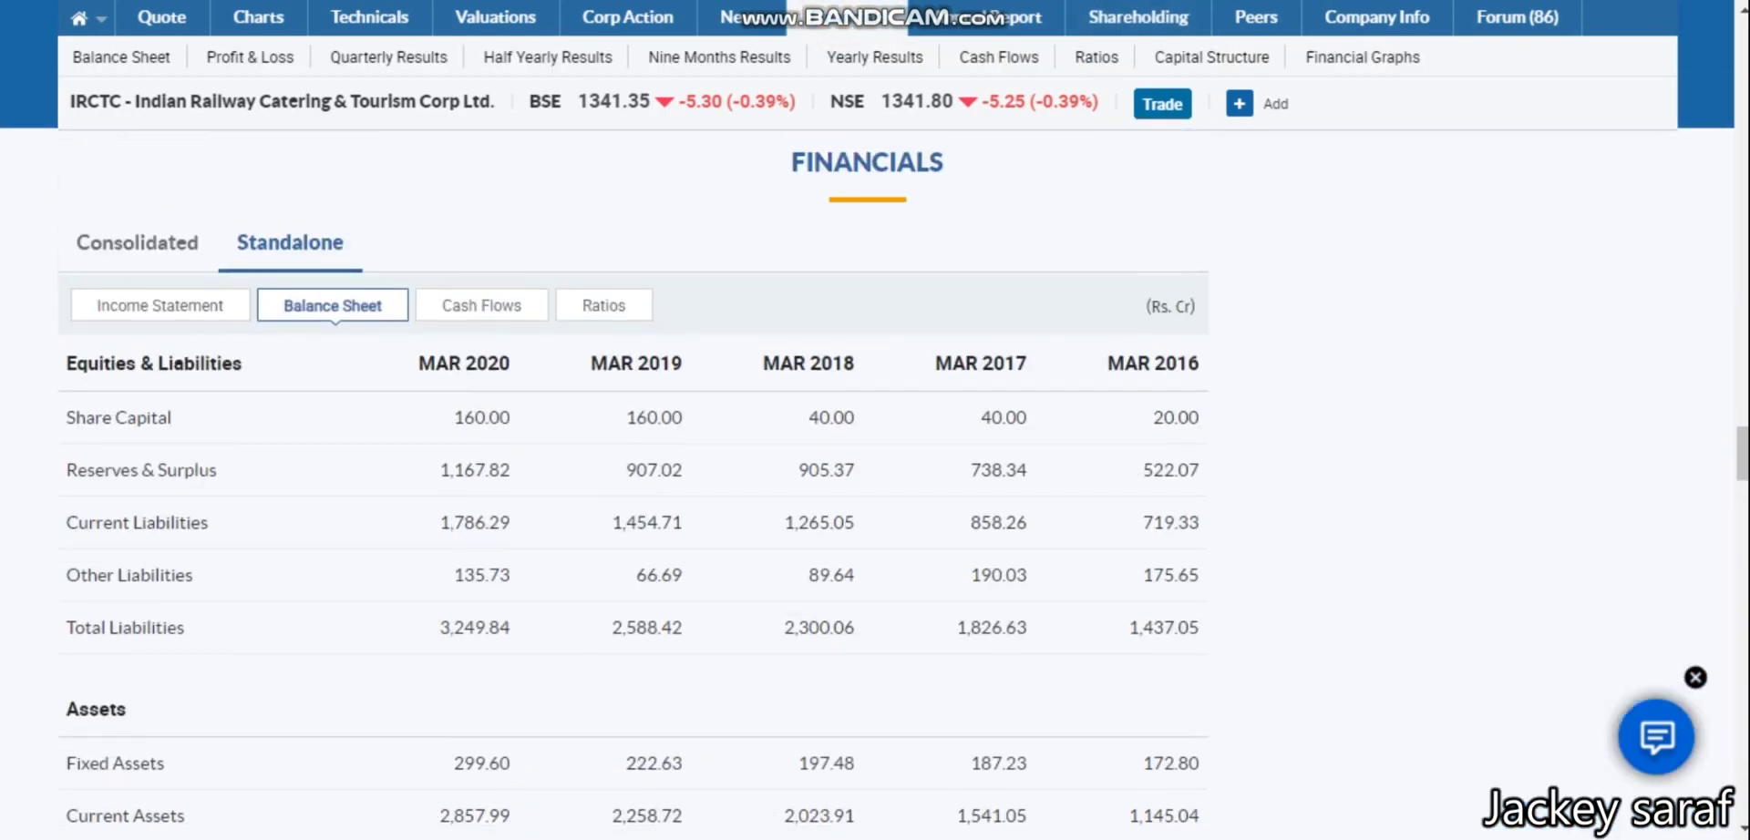
{"action": "scroll", "coordinate": [874, 483], "scroll_direction": "down", "scroll_amount": 3}
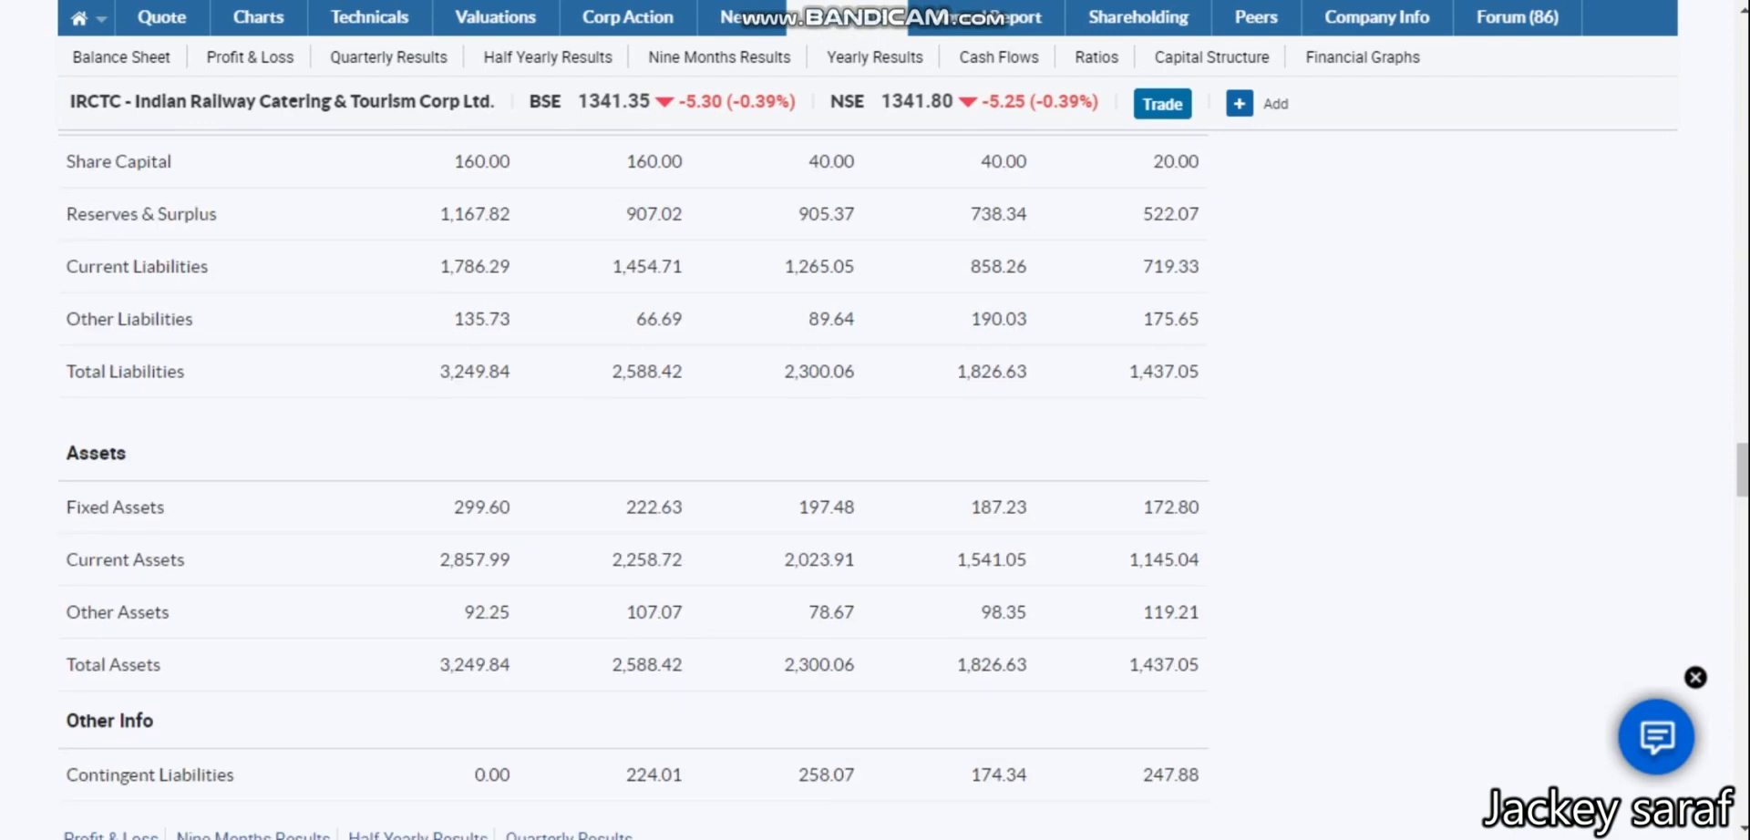
{"action": "scroll", "coordinate": [875, 483], "scroll_direction": "up", "scroll_amount": 3}
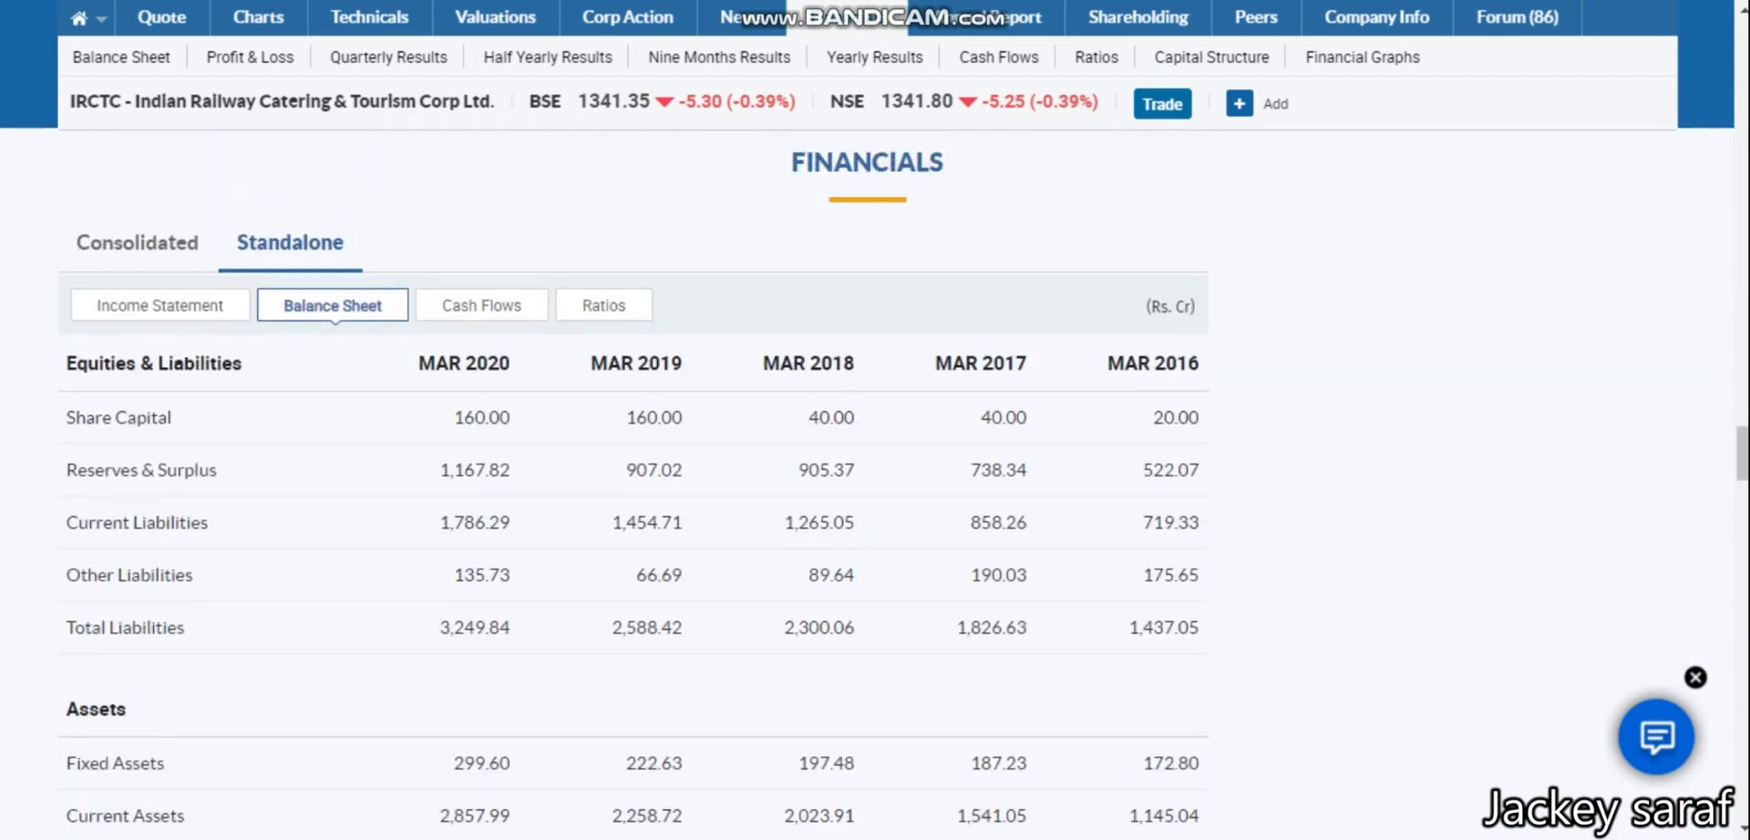
- Compare IRCTC's liability figures in Excel D9:D12 against the Moneycontrol balance sheet
{"action": "key", "text": "alt+Tab"}
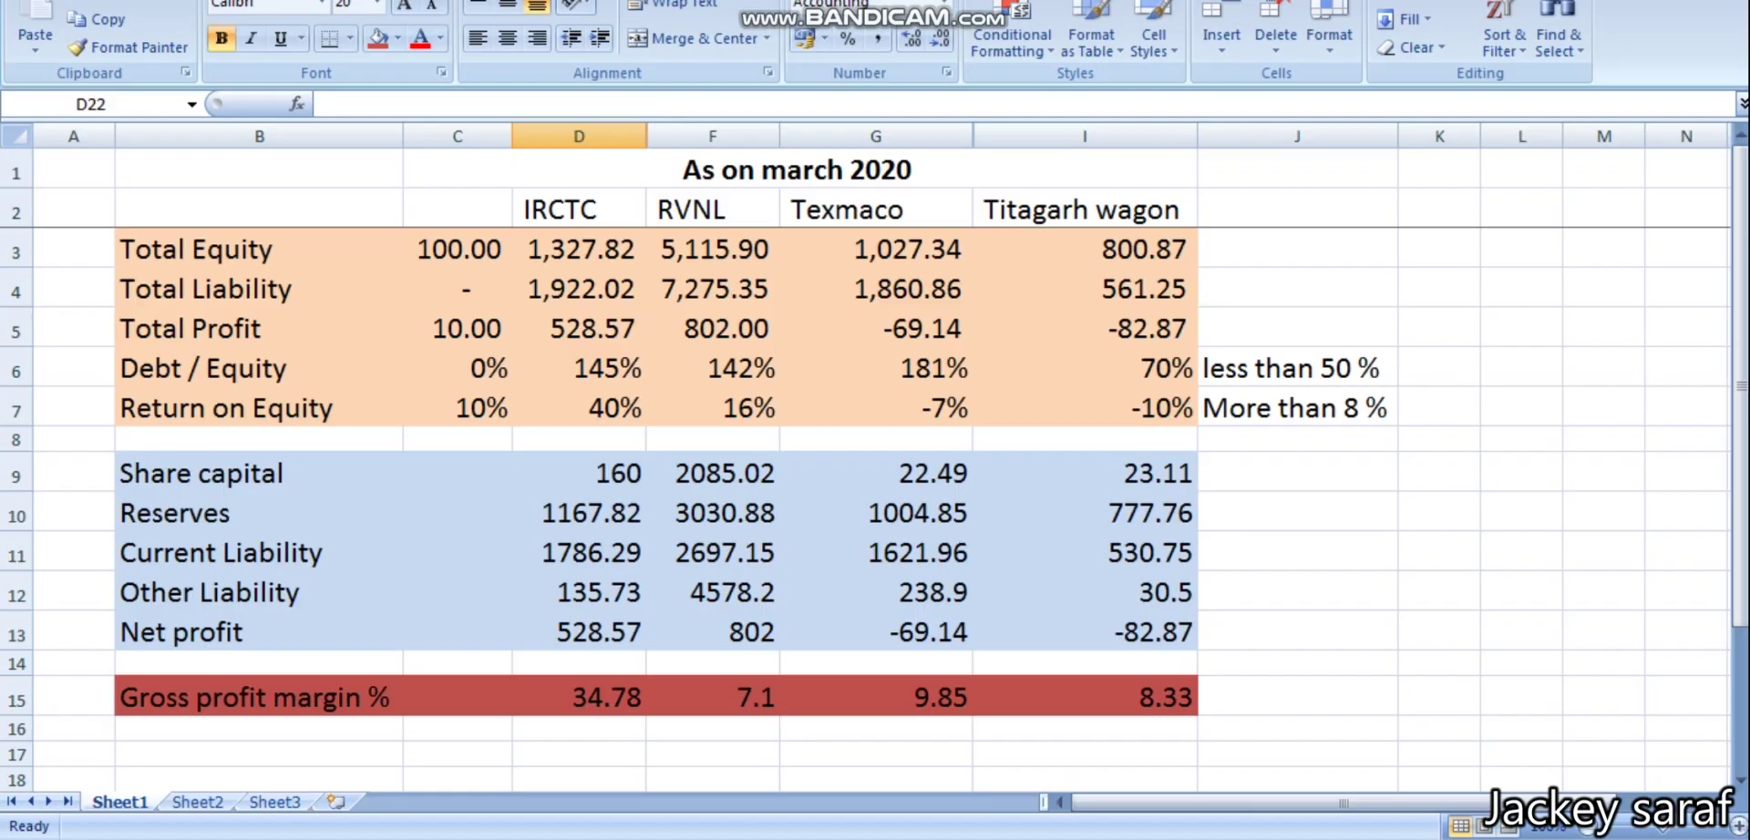
{"action": "left_click_drag", "start_coordinate": [588, 473], "coordinate": [601, 592]}
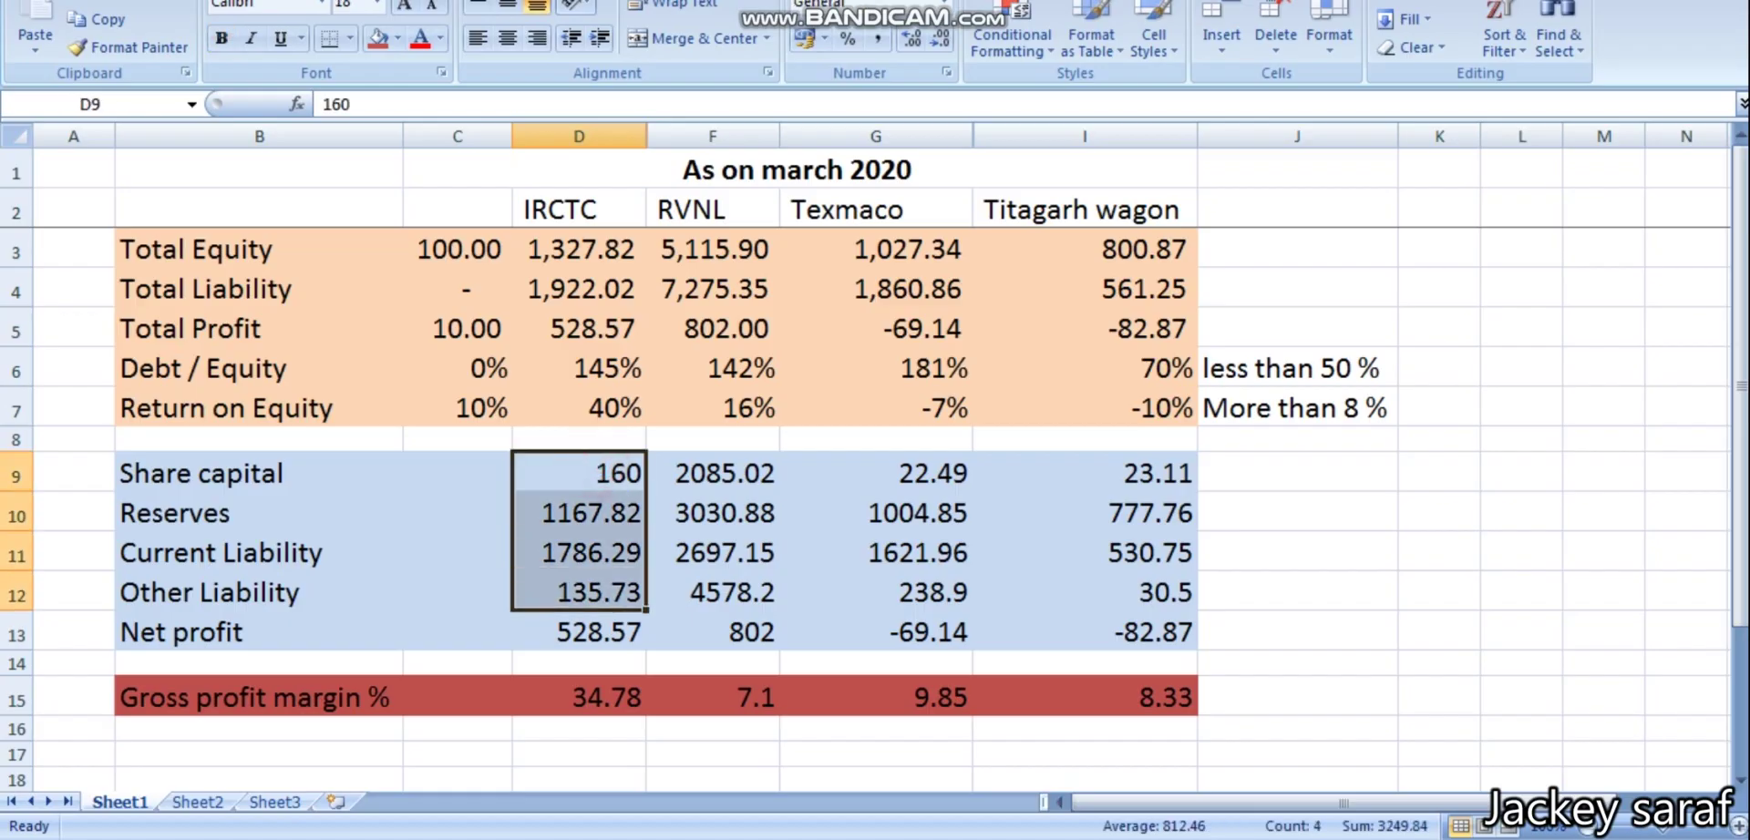
{"action": "key", "text": "alt+Tab"}
{"action": "left_click", "coordinate": [149, 302]}
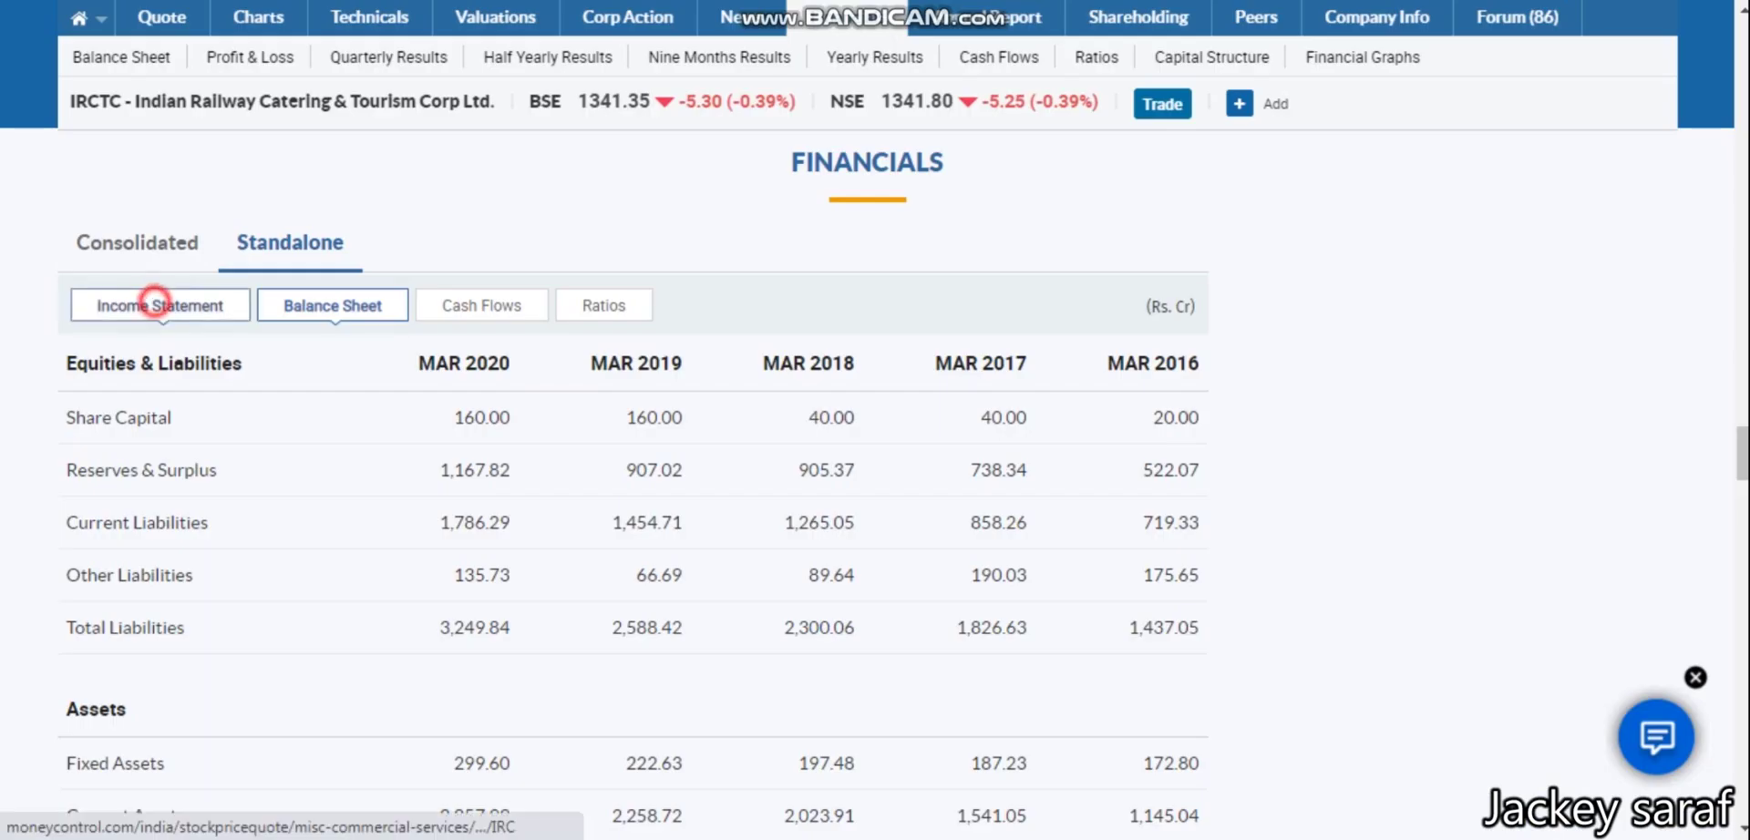
- Find IRCTC's annual net profit of 528.57 and point to the matching Excel cell D13
{"action": "left_click", "coordinate": [417, 360]}
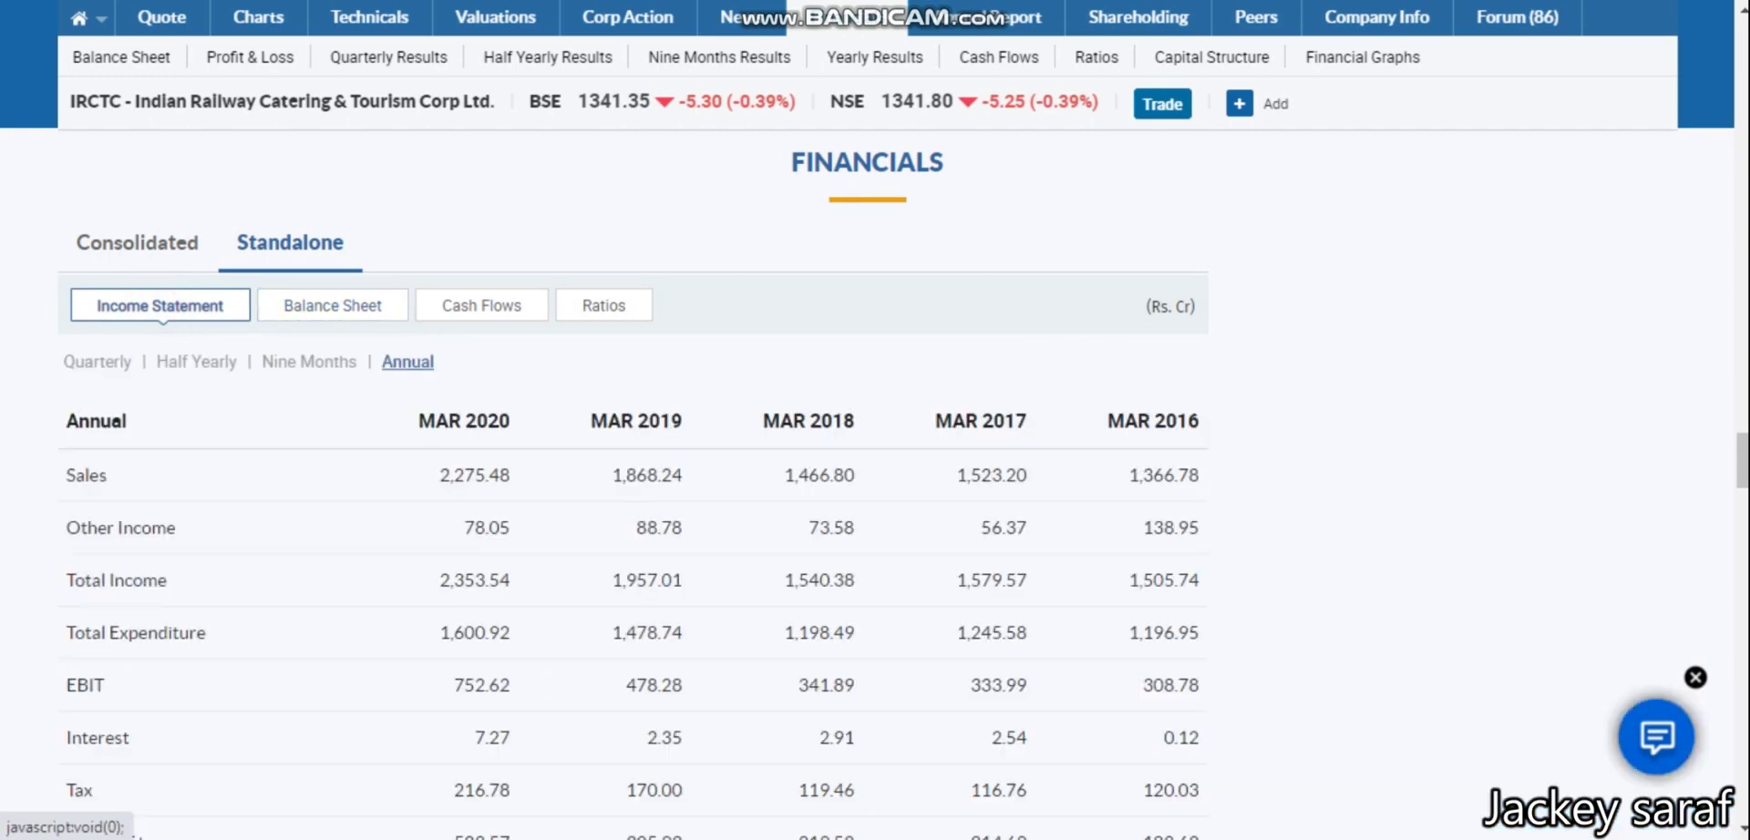
{"action": "scroll", "coordinate": [417, 361], "scroll_direction": "down", "scroll_amount": 4}
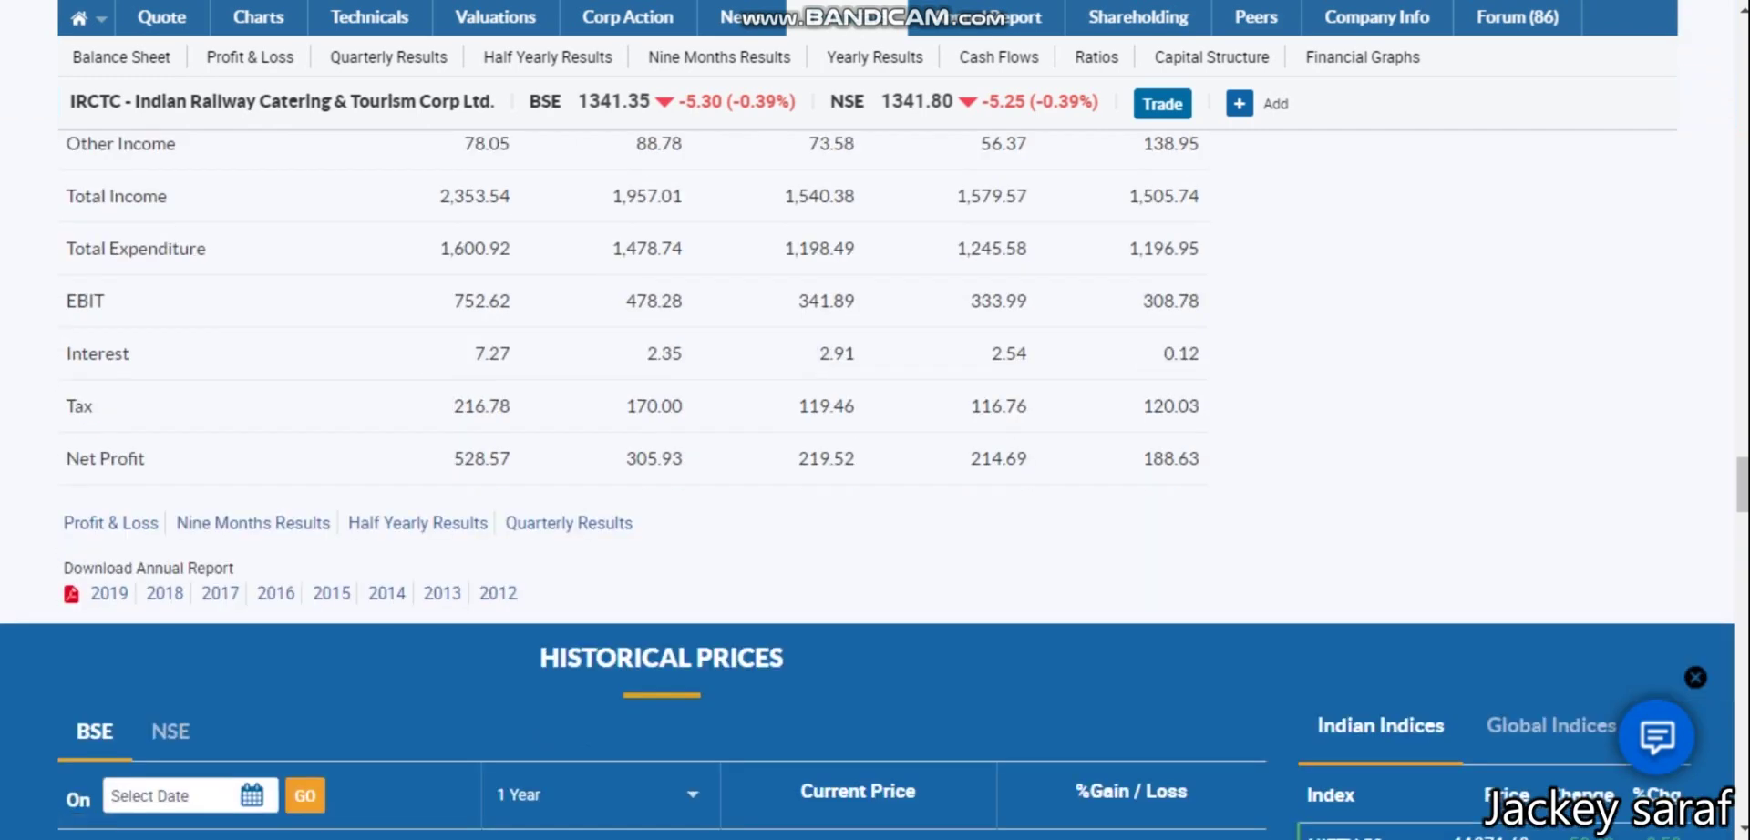
{"action": "key", "text": "alt+Tab"}
{"action": "left_click", "coordinate": [566, 634]}
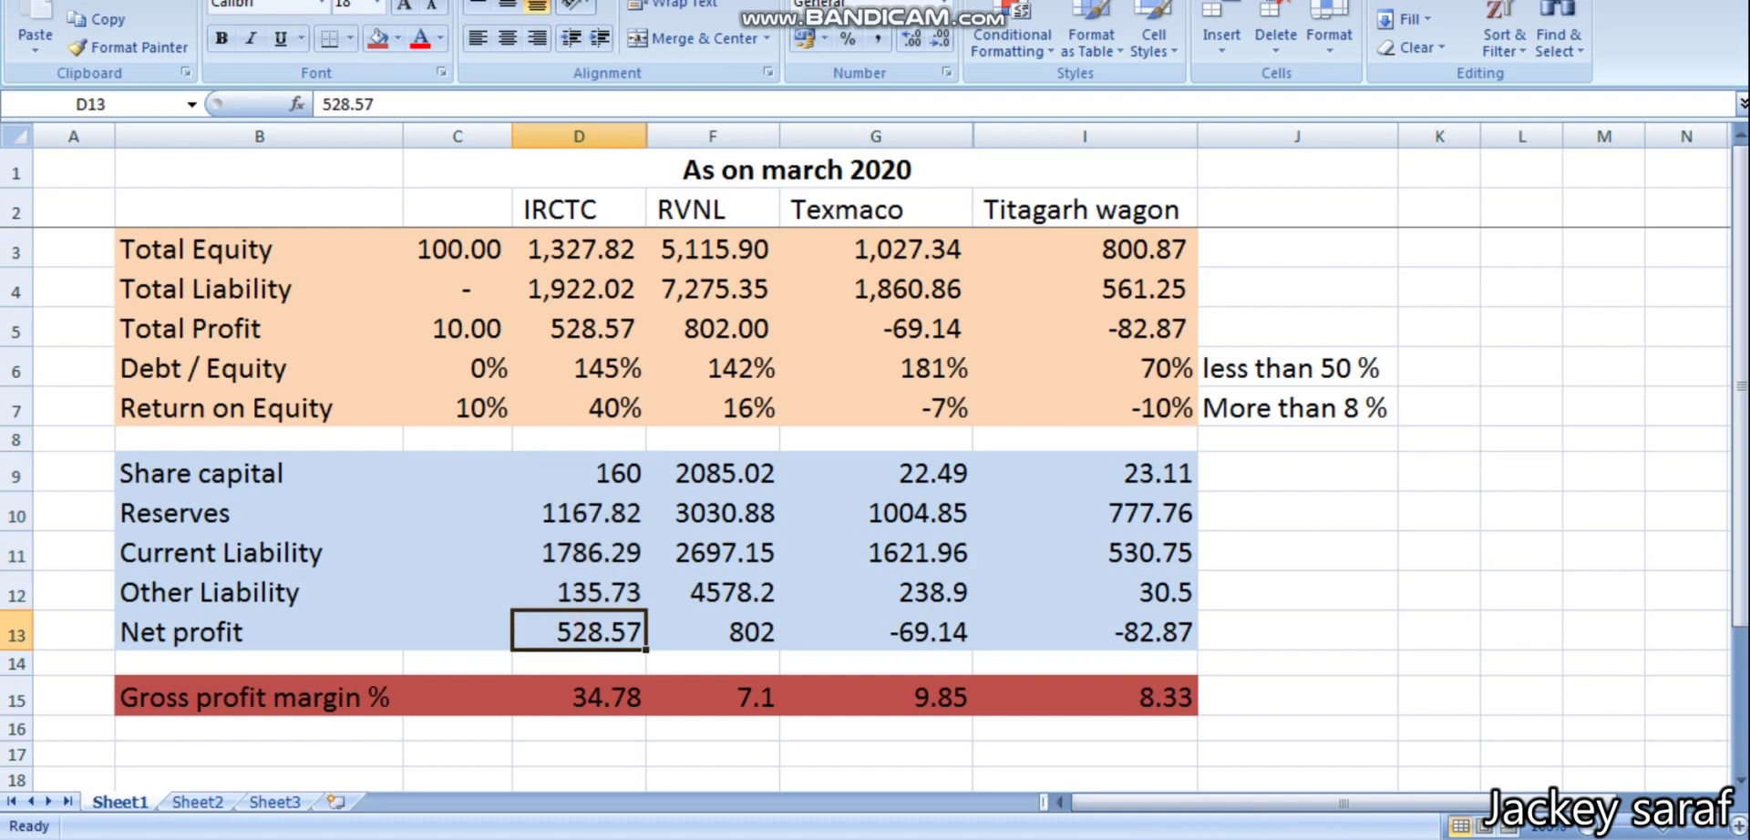
{"action": "left_click", "coordinate": [719, 207]}
{"action": "left_click", "coordinate": [839, 206]}
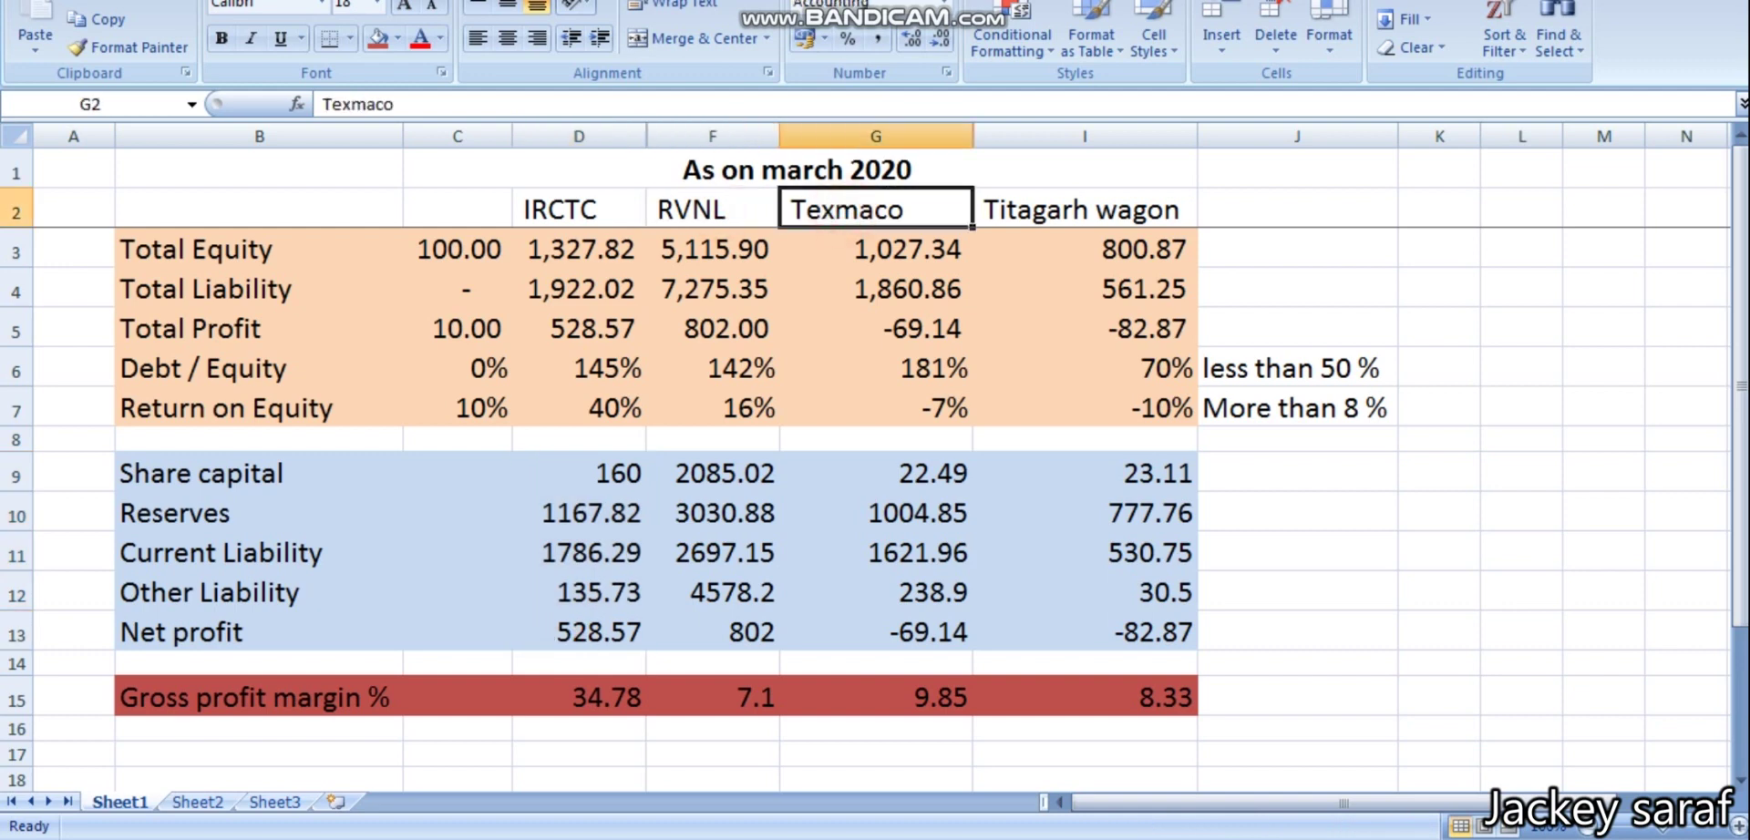
{"action": "left_click", "coordinate": [1082, 202]}
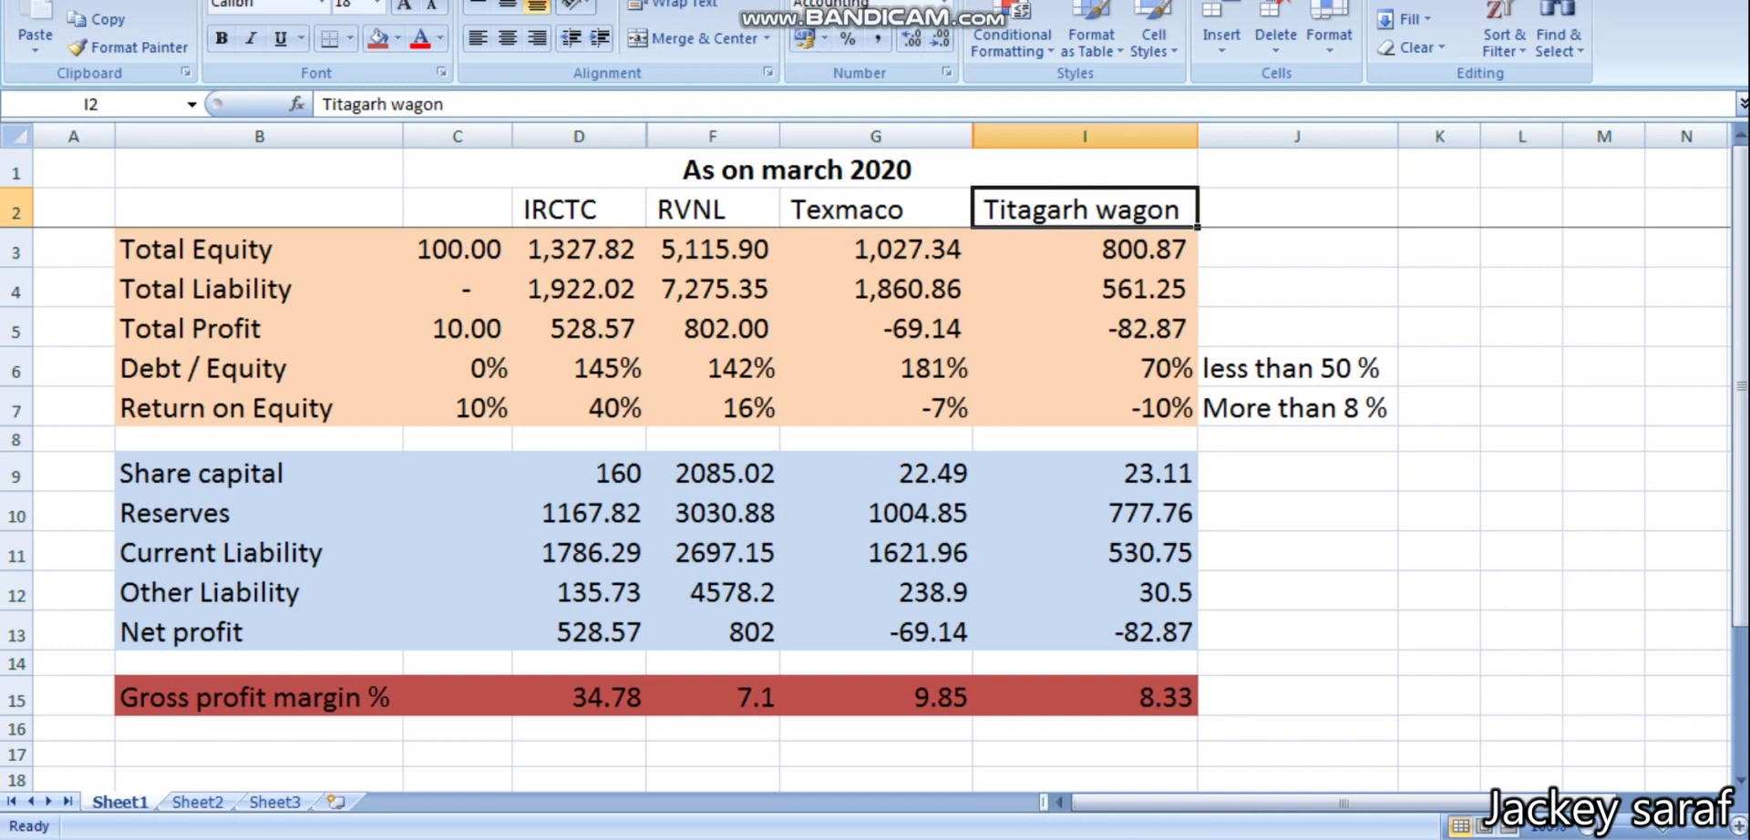
{"action": "left_click", "coordinate": [466, 366]}
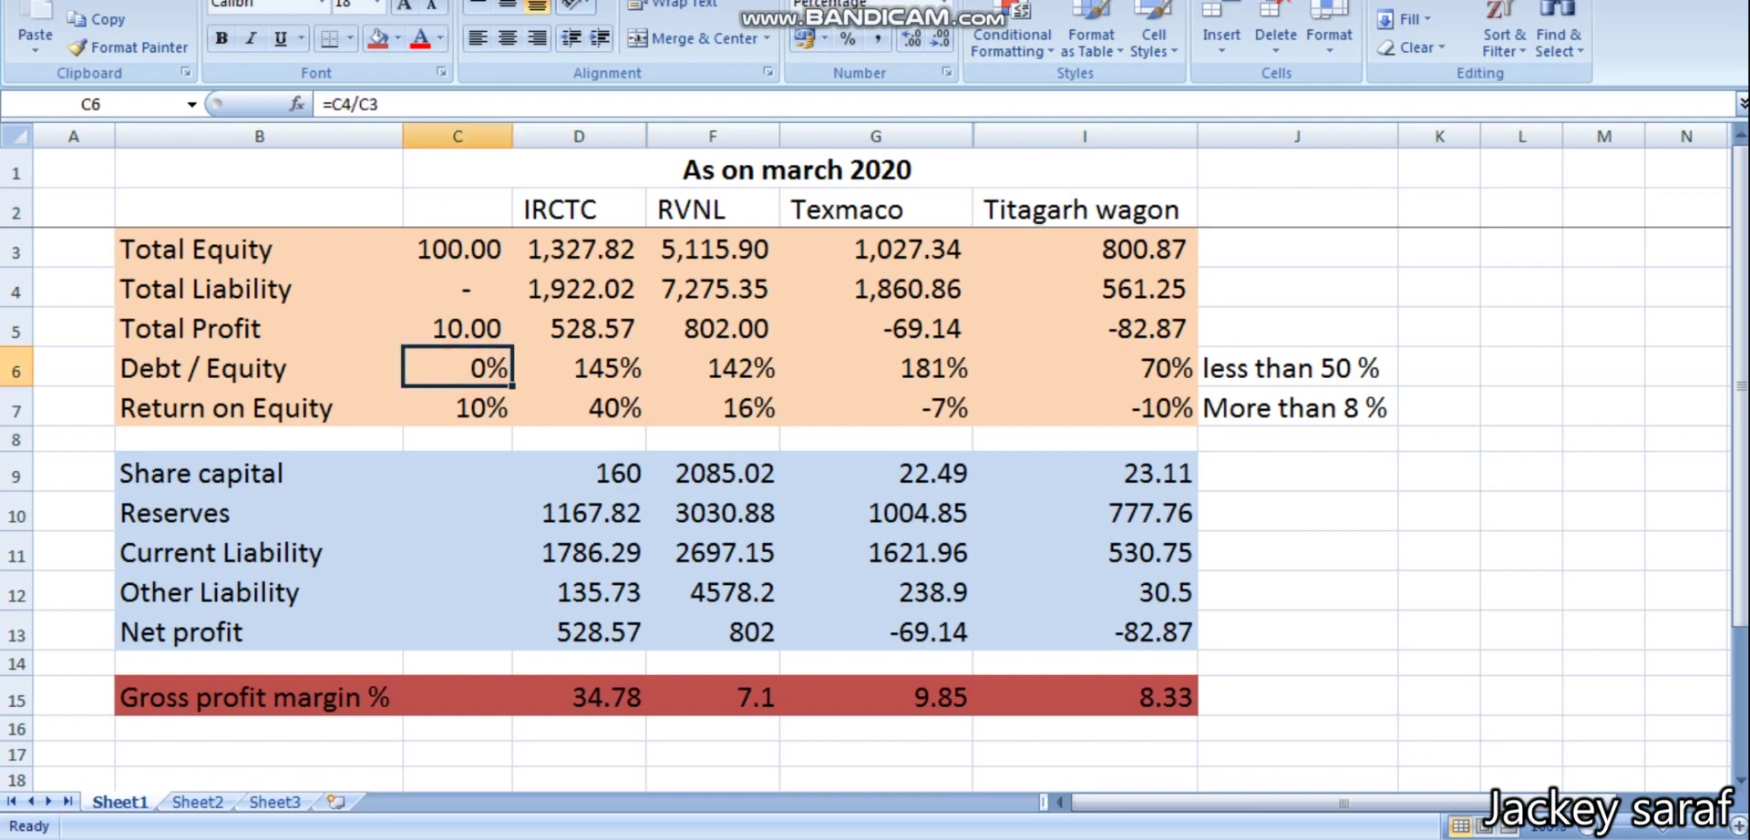
{"action": "left_click", "coordinate": [1271, 374]}
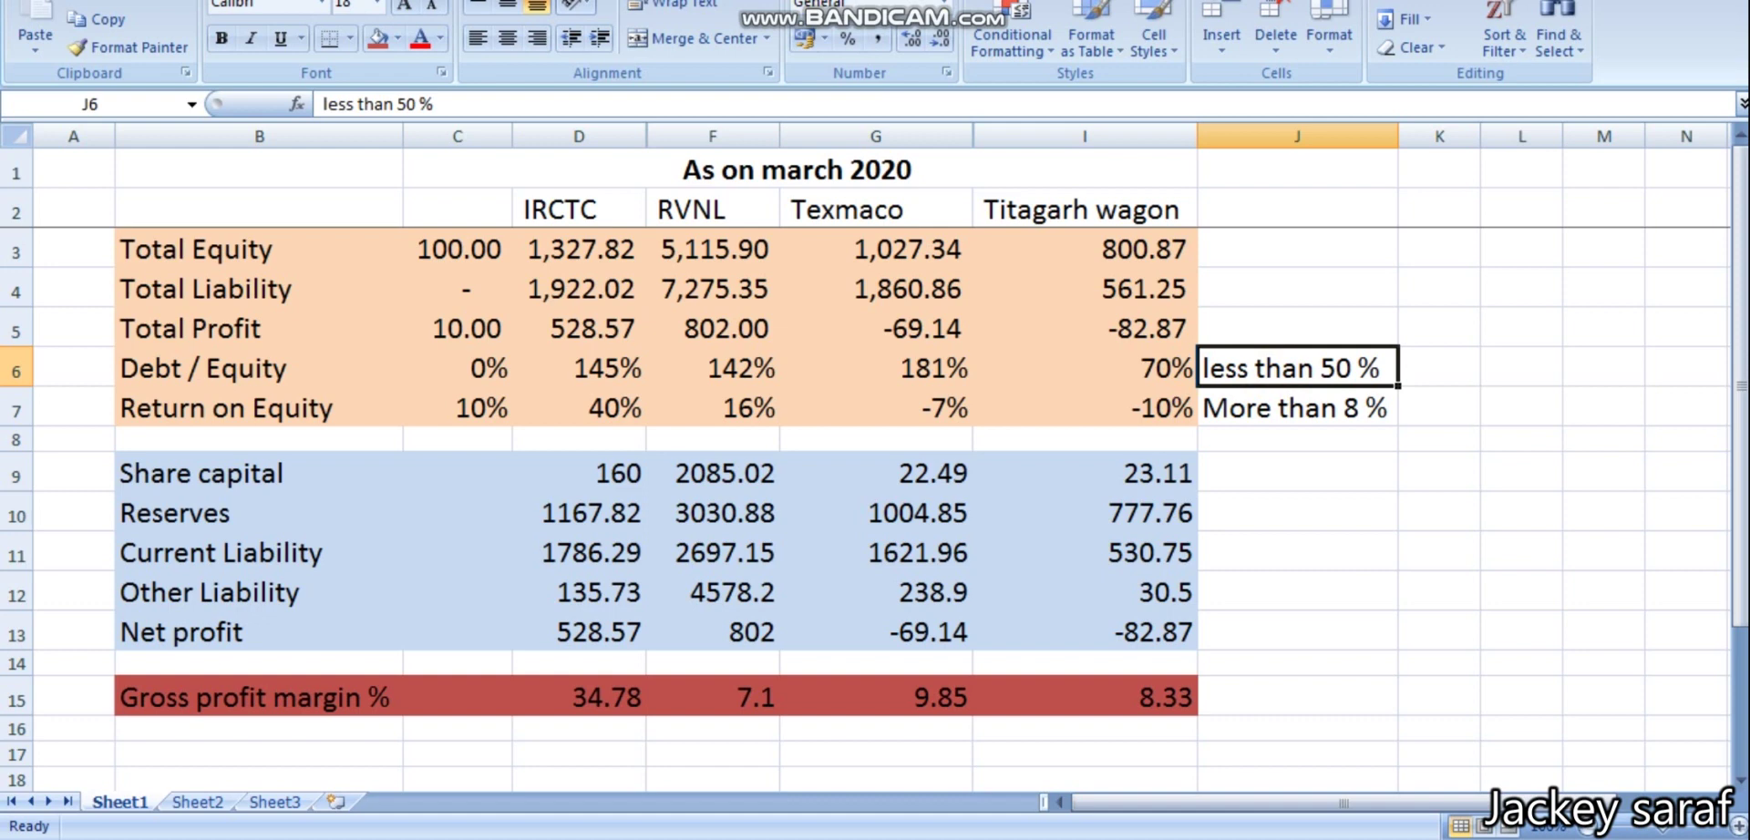
{"action": "left_click", "coordinate": [276, 413]}
{"action": "left_click", "coordinate": [1318, 411]}
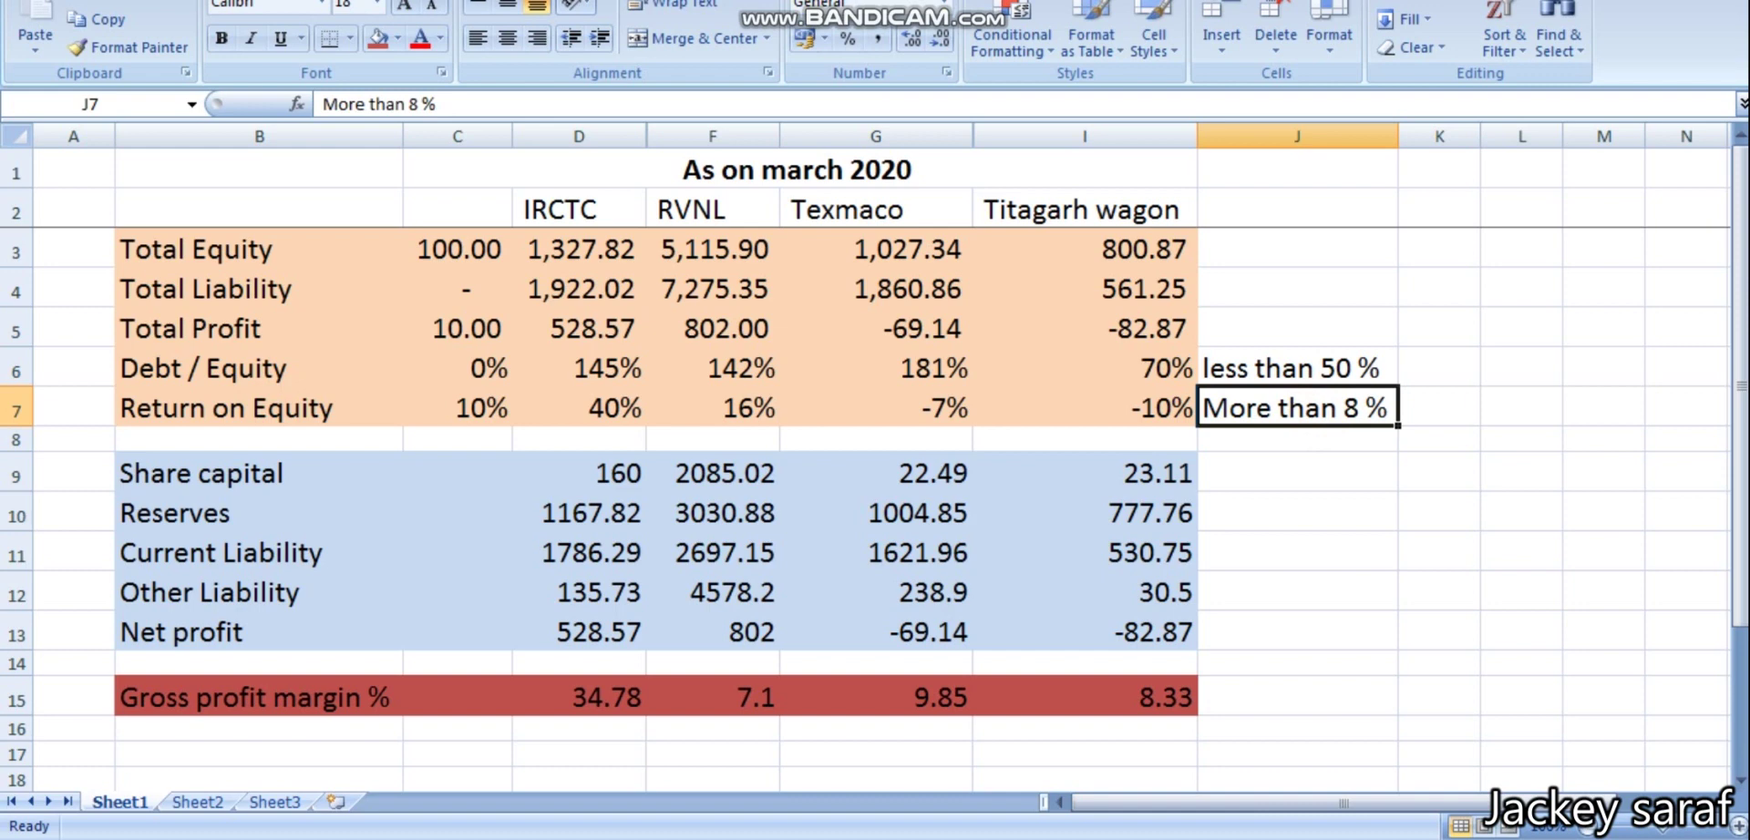
{"action": "left_click", "coordinate": [596, 251]}
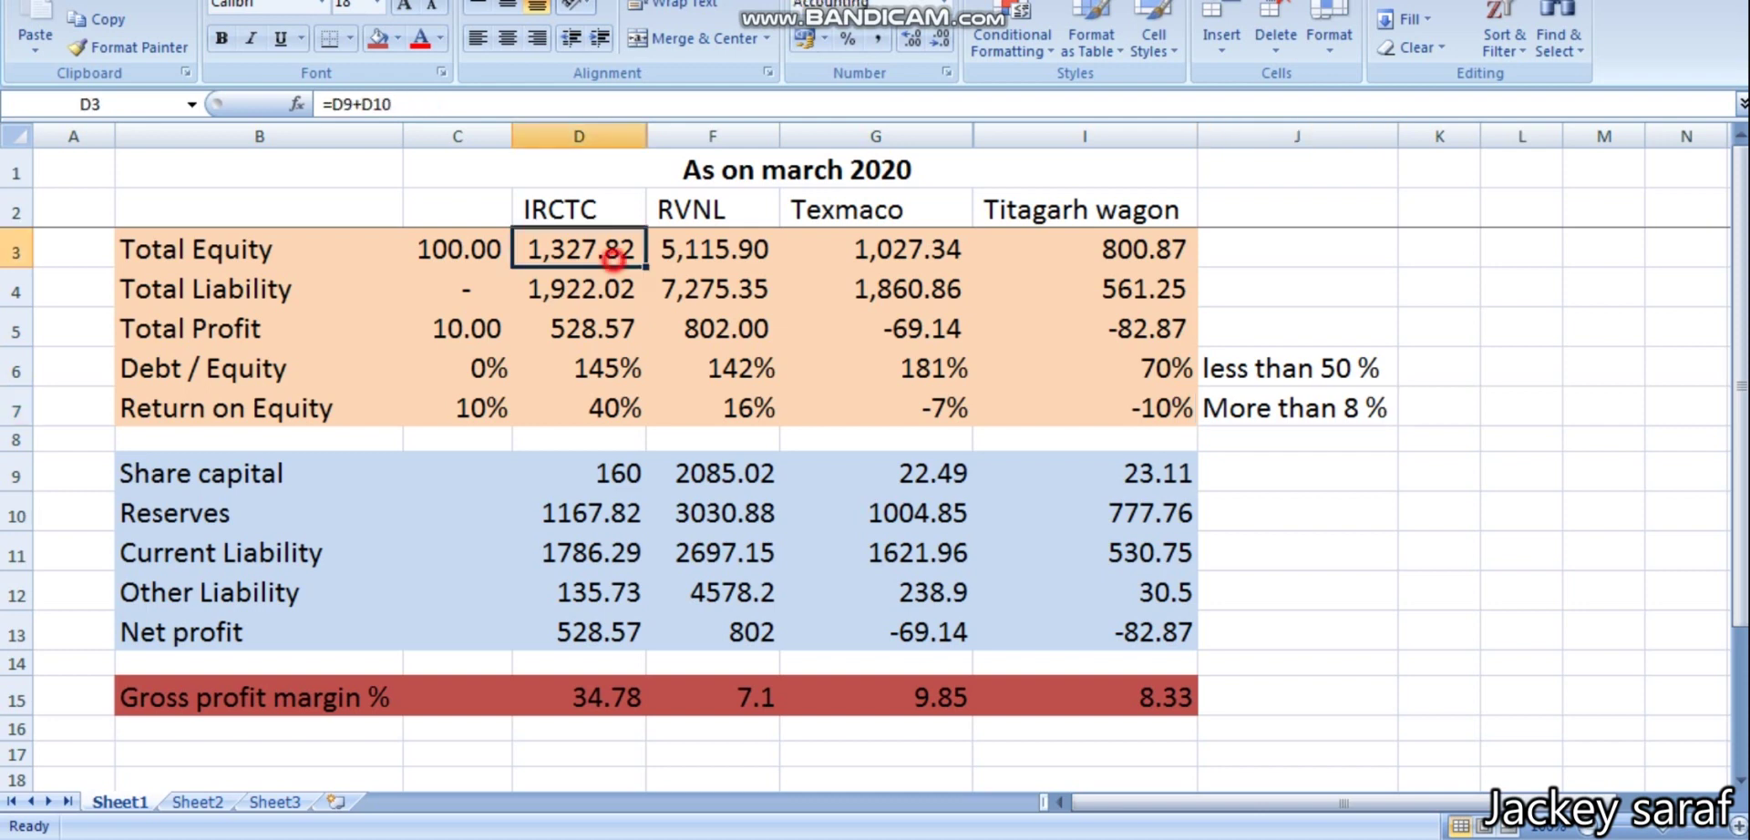
- Review the formulas behind IRCTC's Total Equity in D3 and Total Liability in D4
{"action": "key", "text": "F2"}
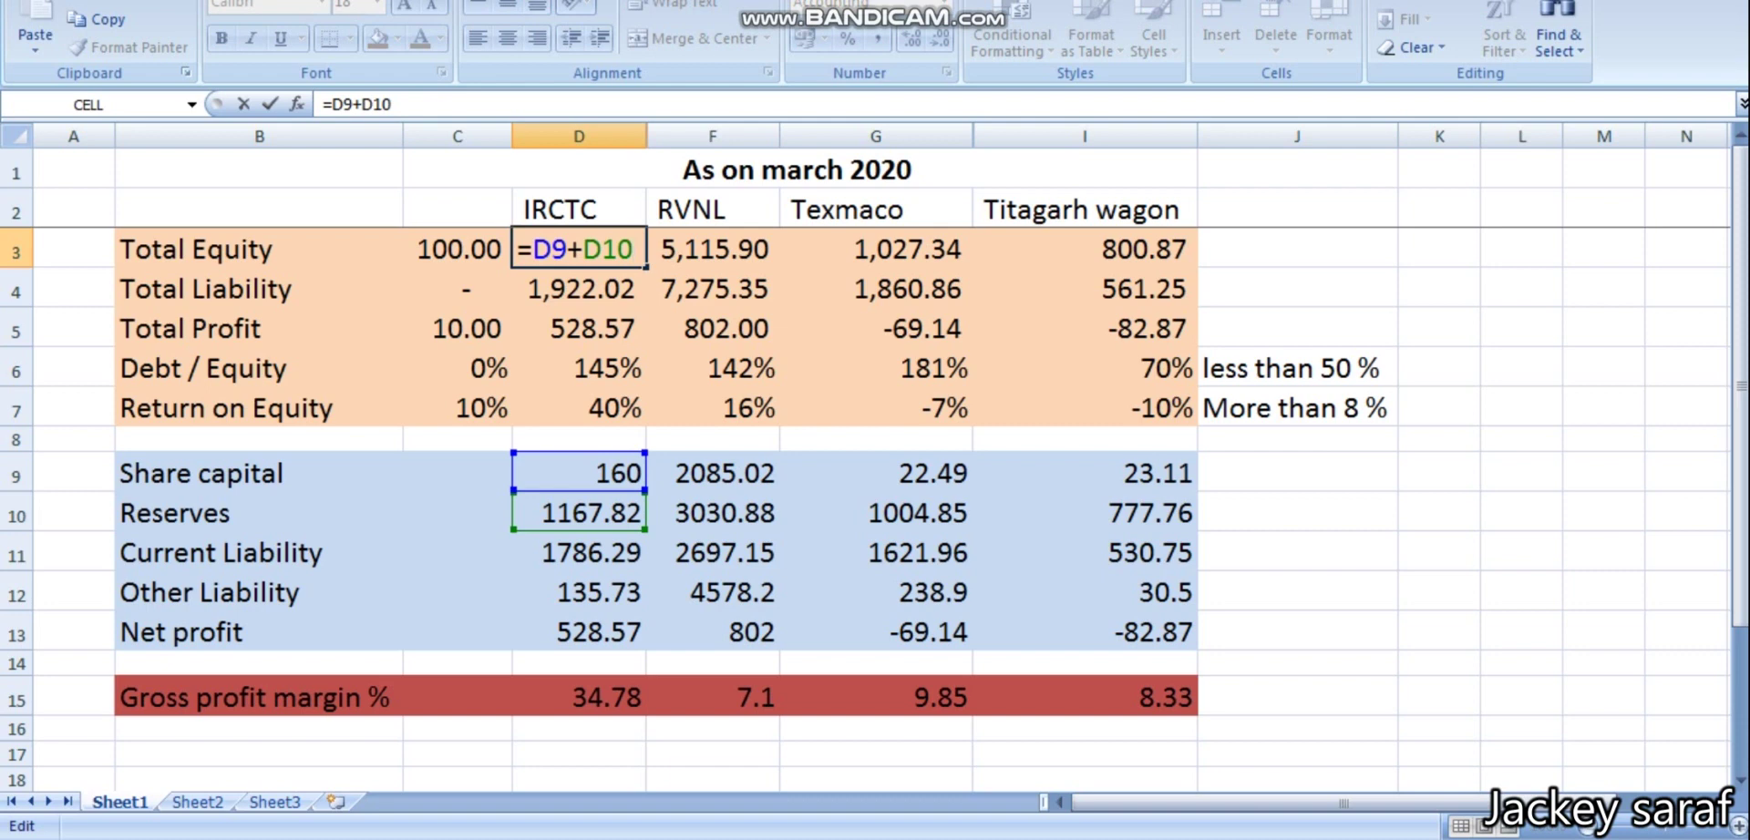
{"action": "key", "text": "Return"}
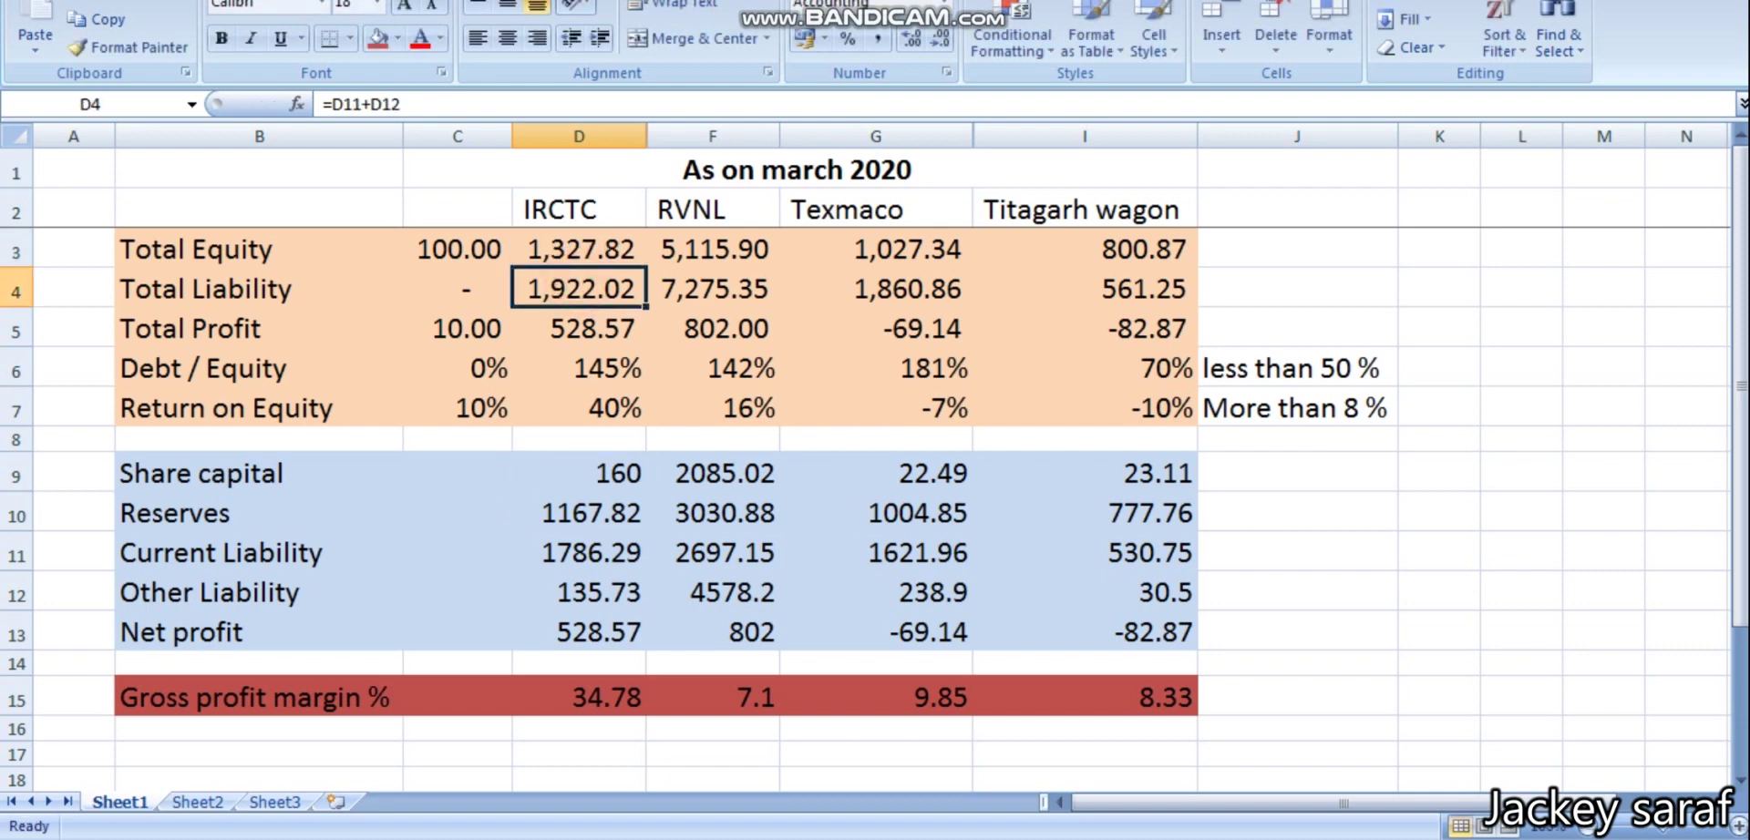
{"action": "key", "text": "F2"}
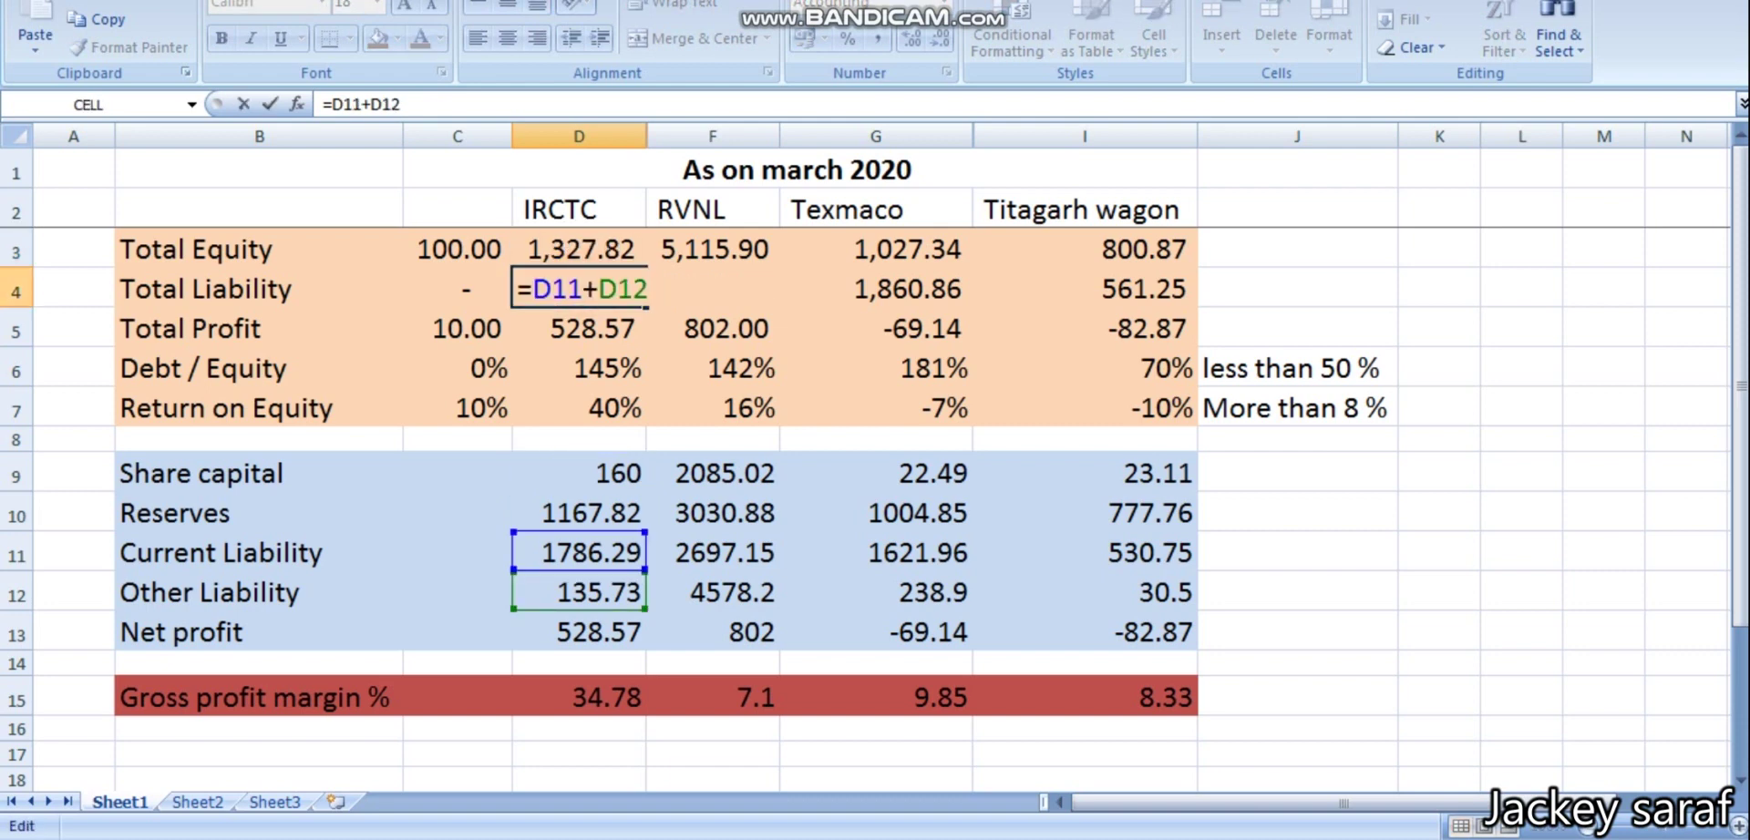
{"action": "key", "text": "Return"}
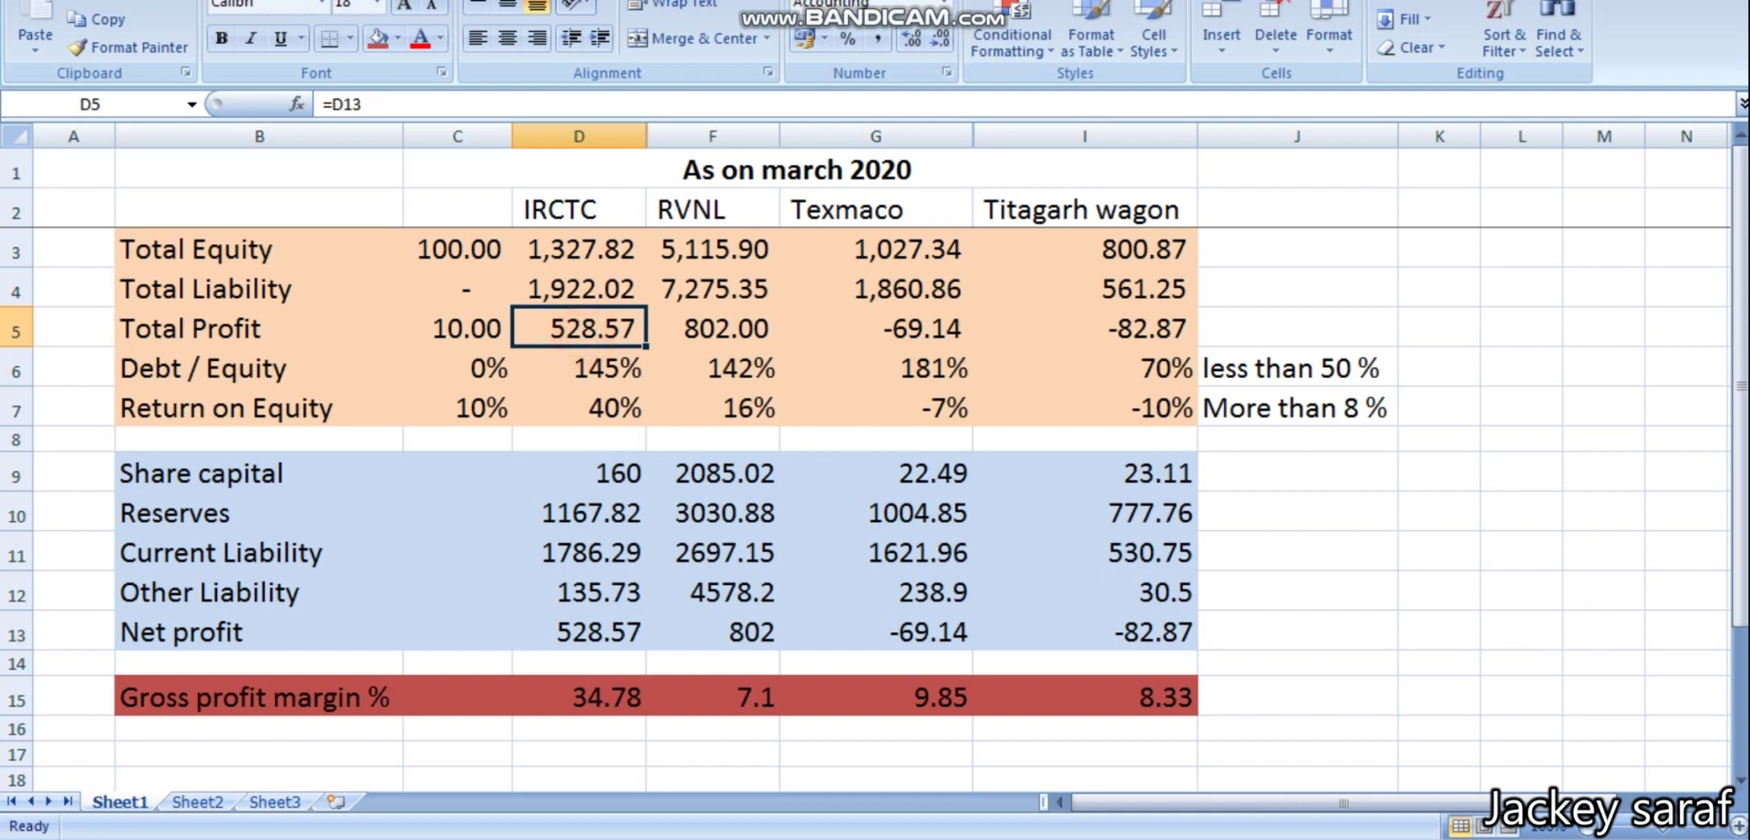
- Calculate IRCTC's Debt/Equity as =D4/D3 (145%) and Return on Equity as =D5/D3 (40%)
{"action": "left_click", "coordinate": [586, 369]}
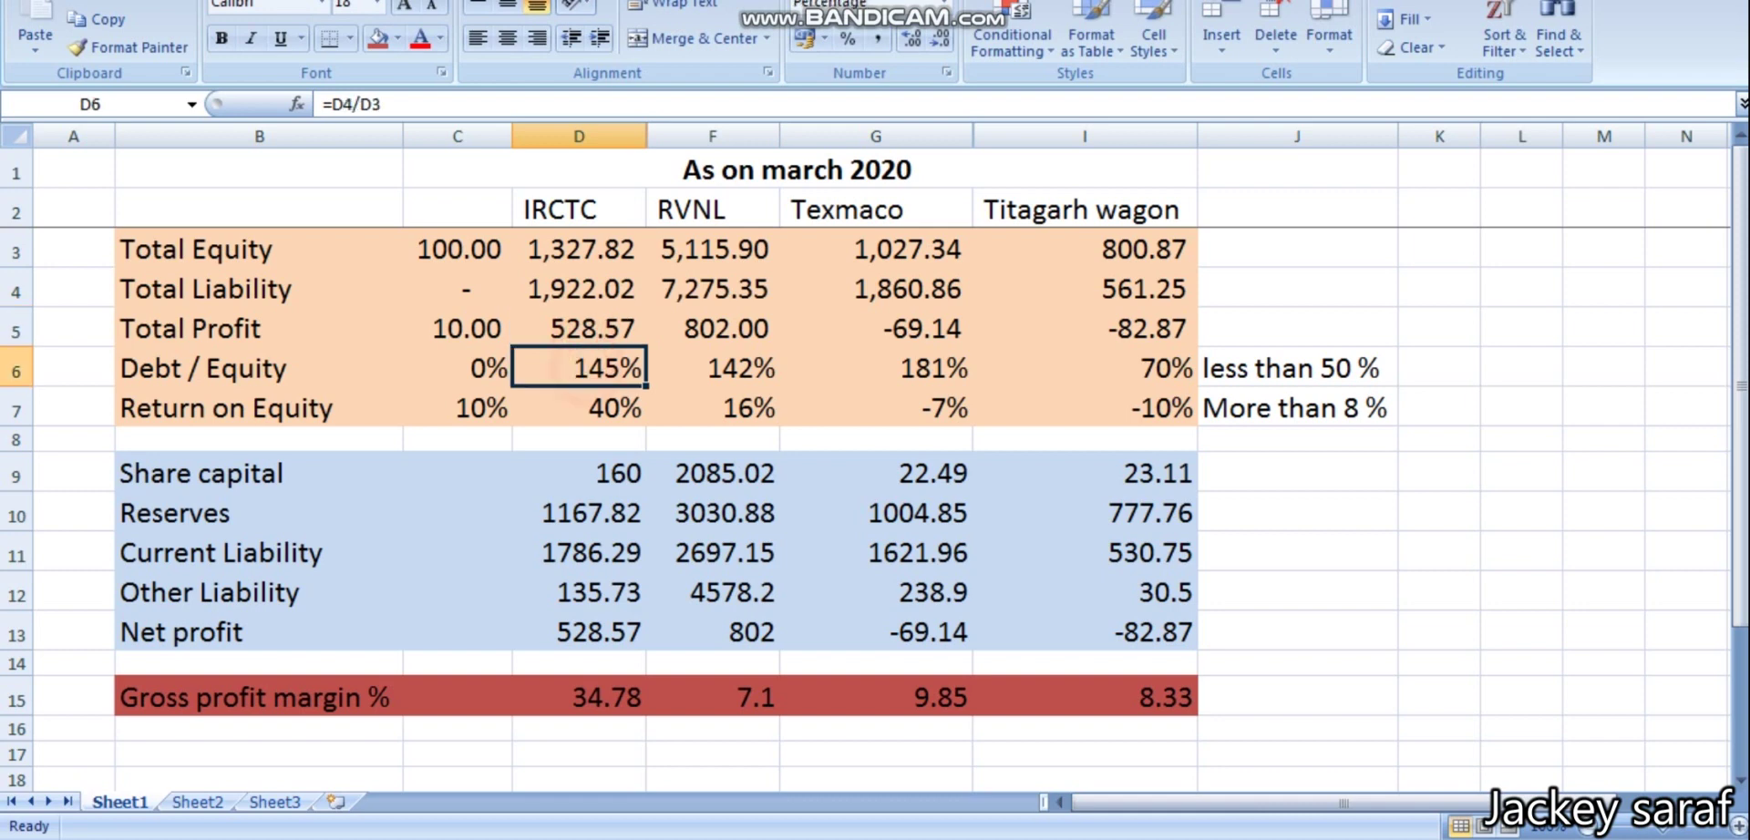
{"action": "key", "text": "F2"}
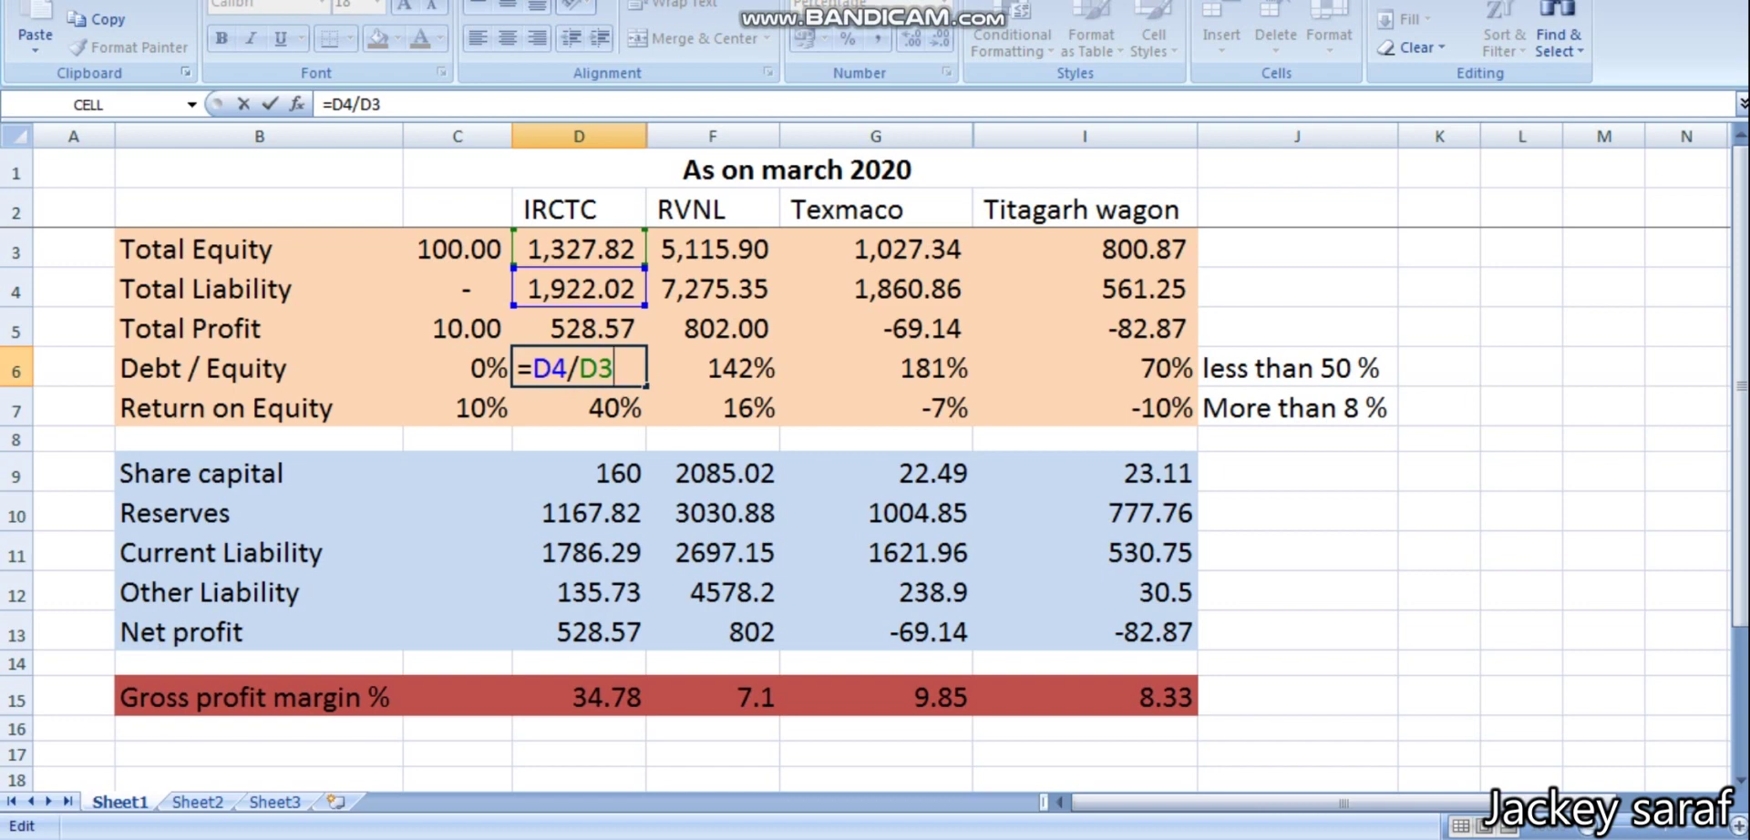
{"action": "left_click", "coordinate": [580, 446]}
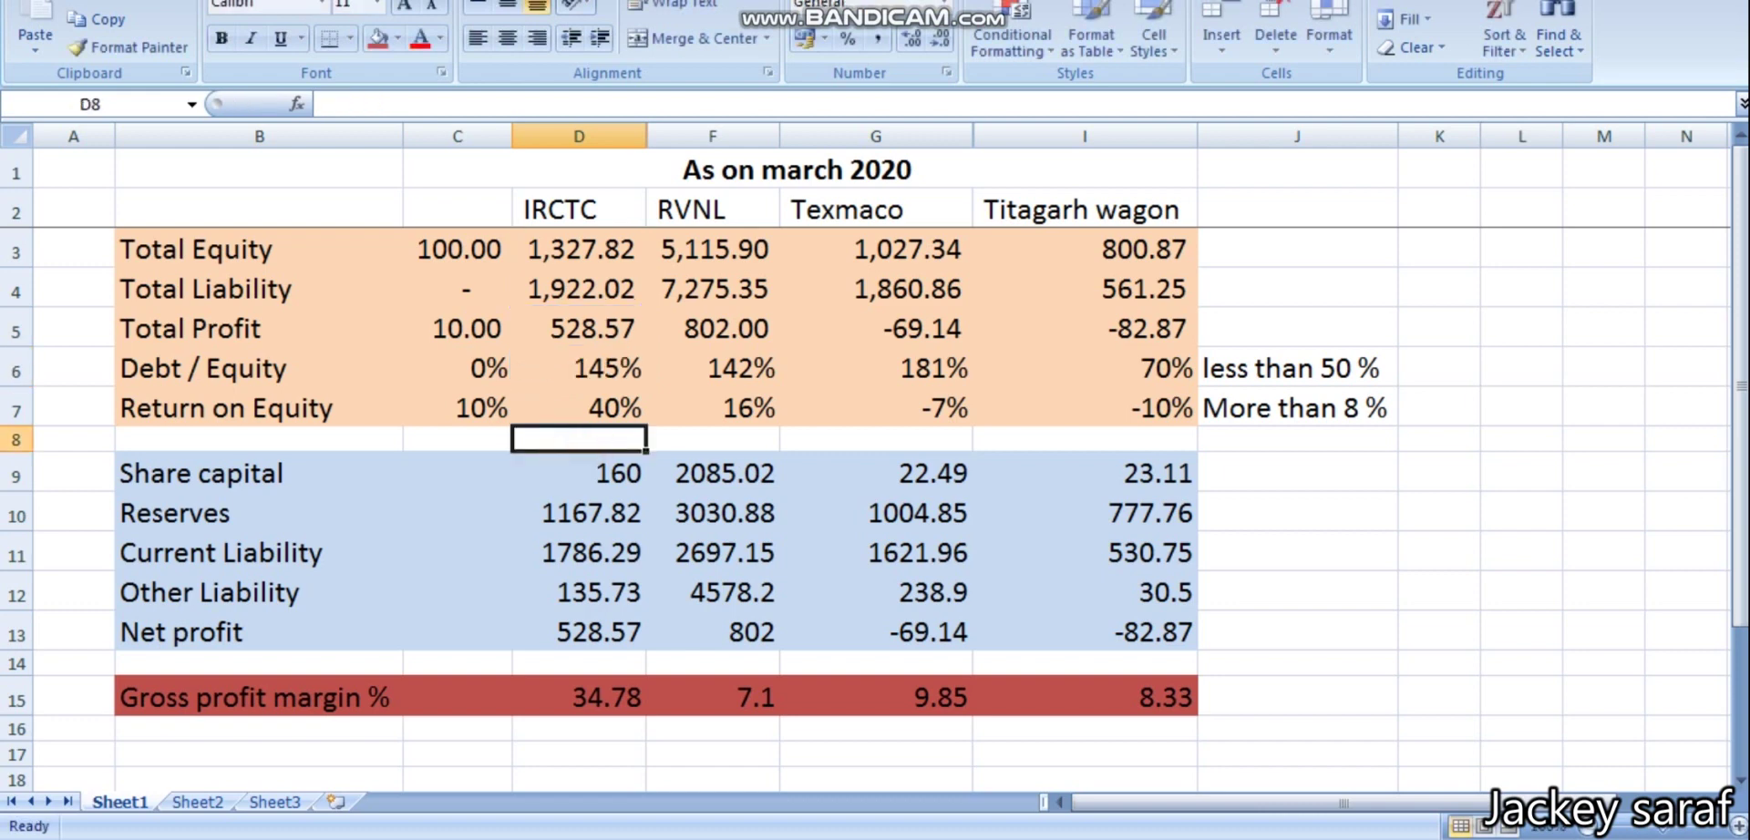
{"action": "left_click", "coordinate": [597, 421]}
{"action": "key", "text": "F2"}
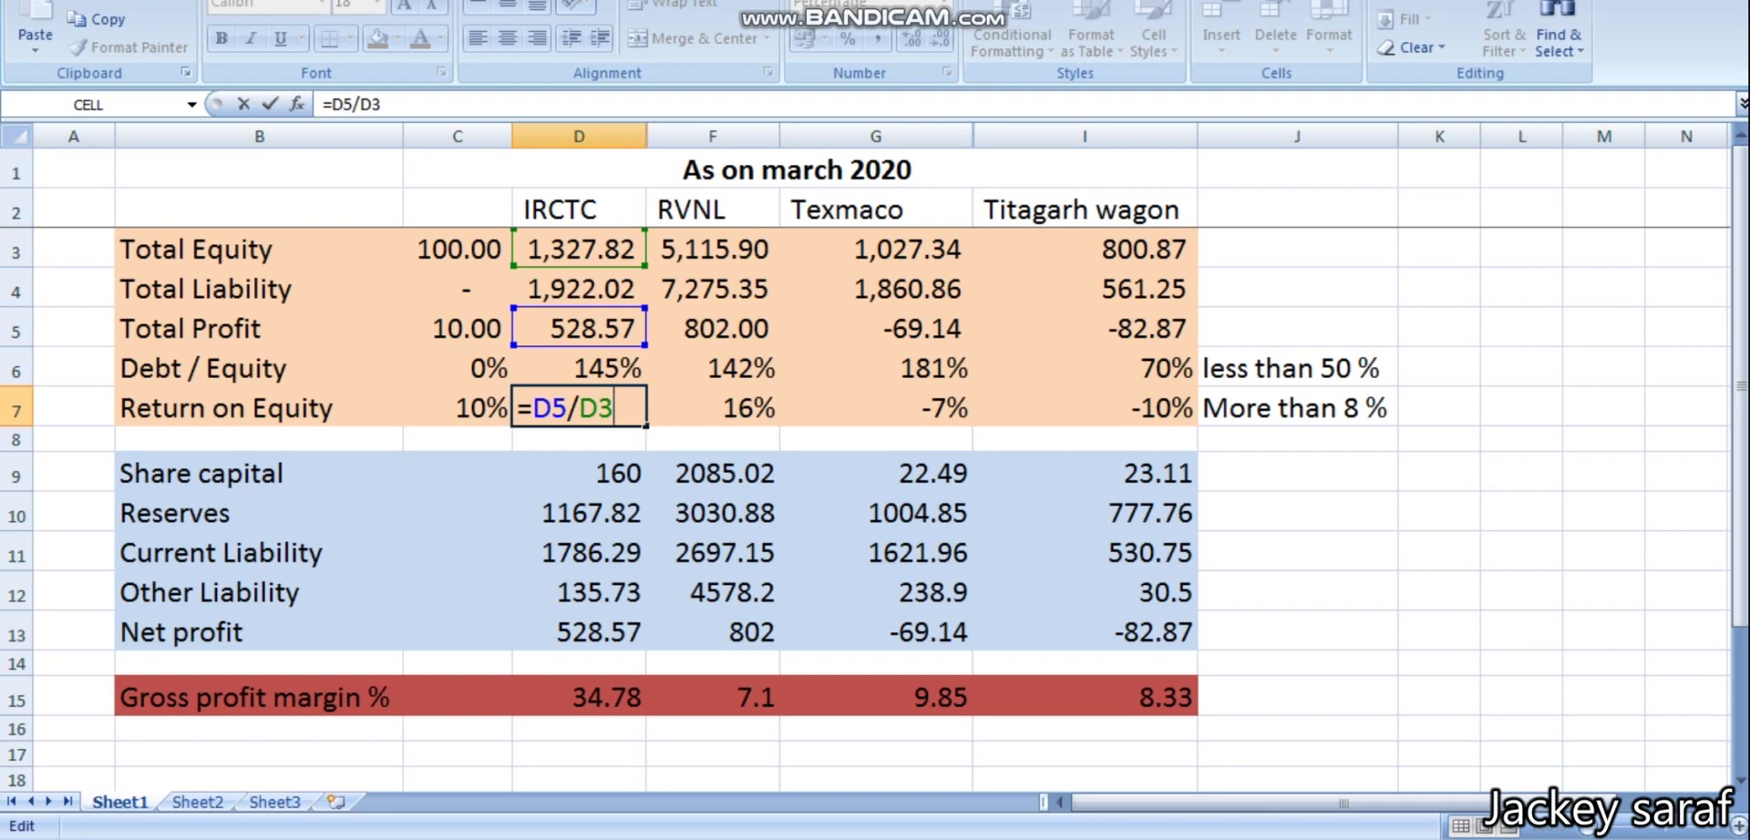
{"action": "left_click", "coordinate": [731, 446]}
{"action": "left_click", "coordinate": [583, 407]}
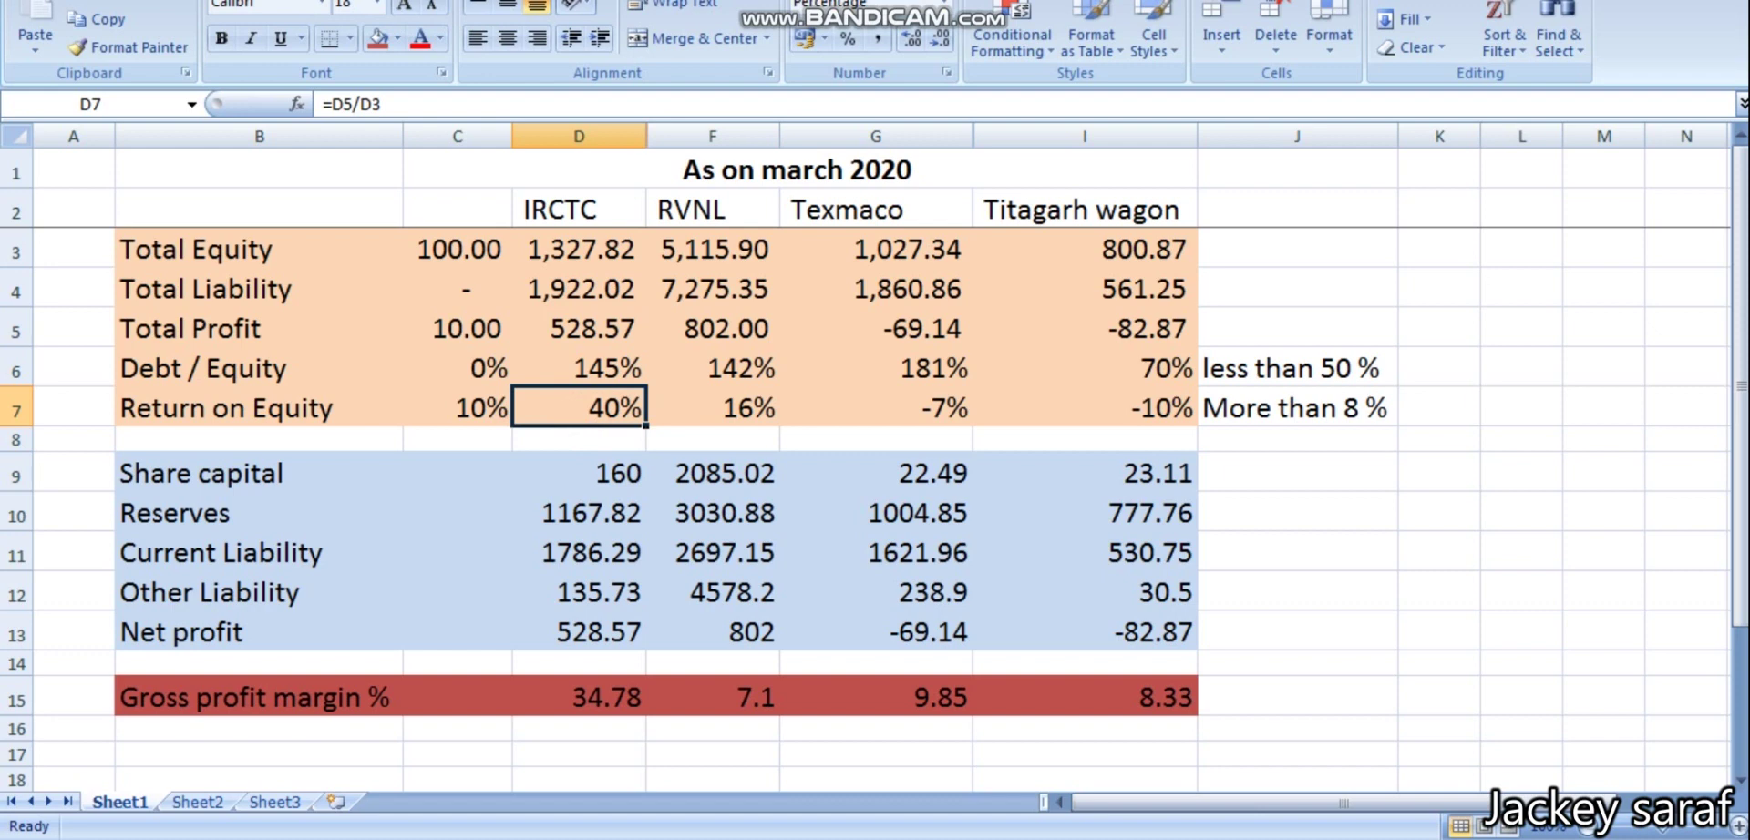
{"action": "left_click", "coordinate": [902, 209]}
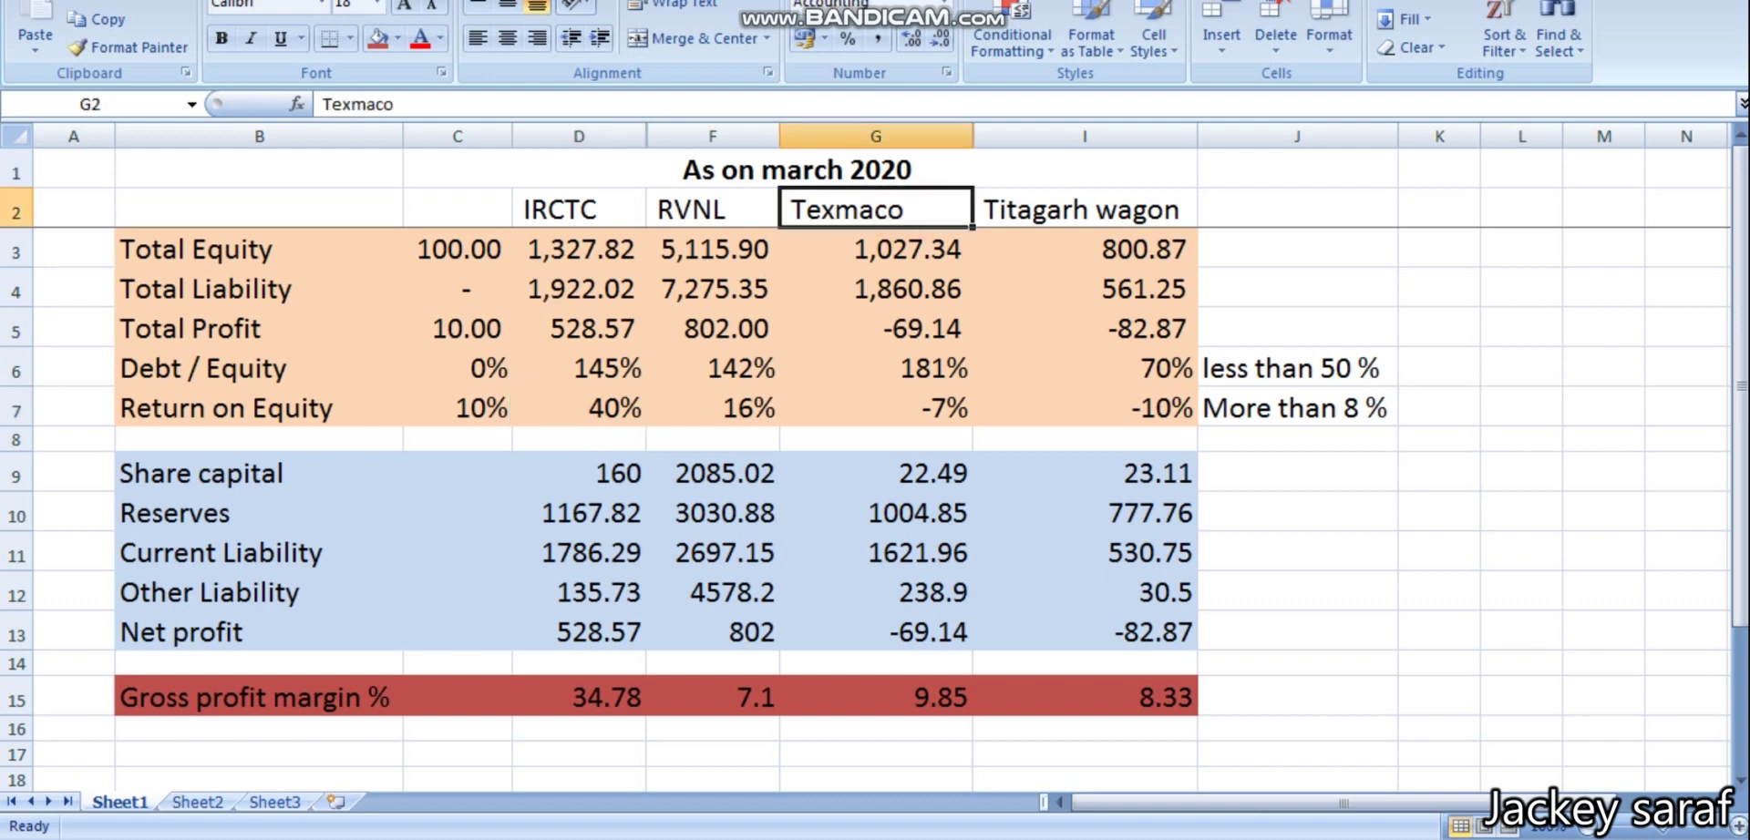
- Review Texmaco's profit and Debt/Equity against the other companies, then select cell G16
{"action": "left_click", "coordinate": [903, 328]}
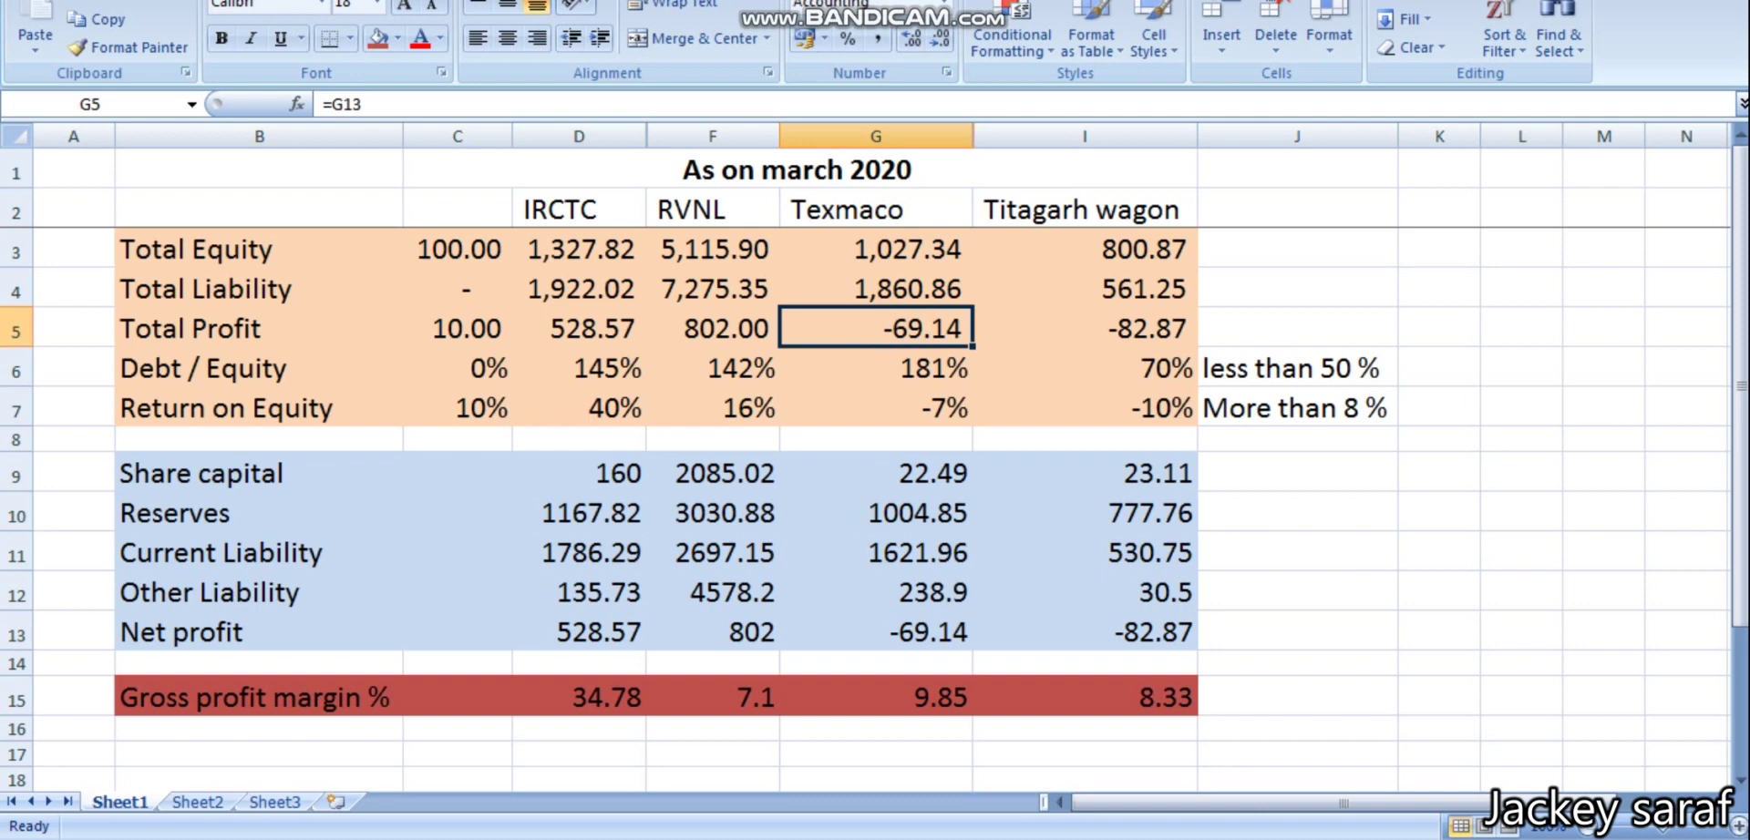
{"action": "left_click", "coordinate": [891, 373]}
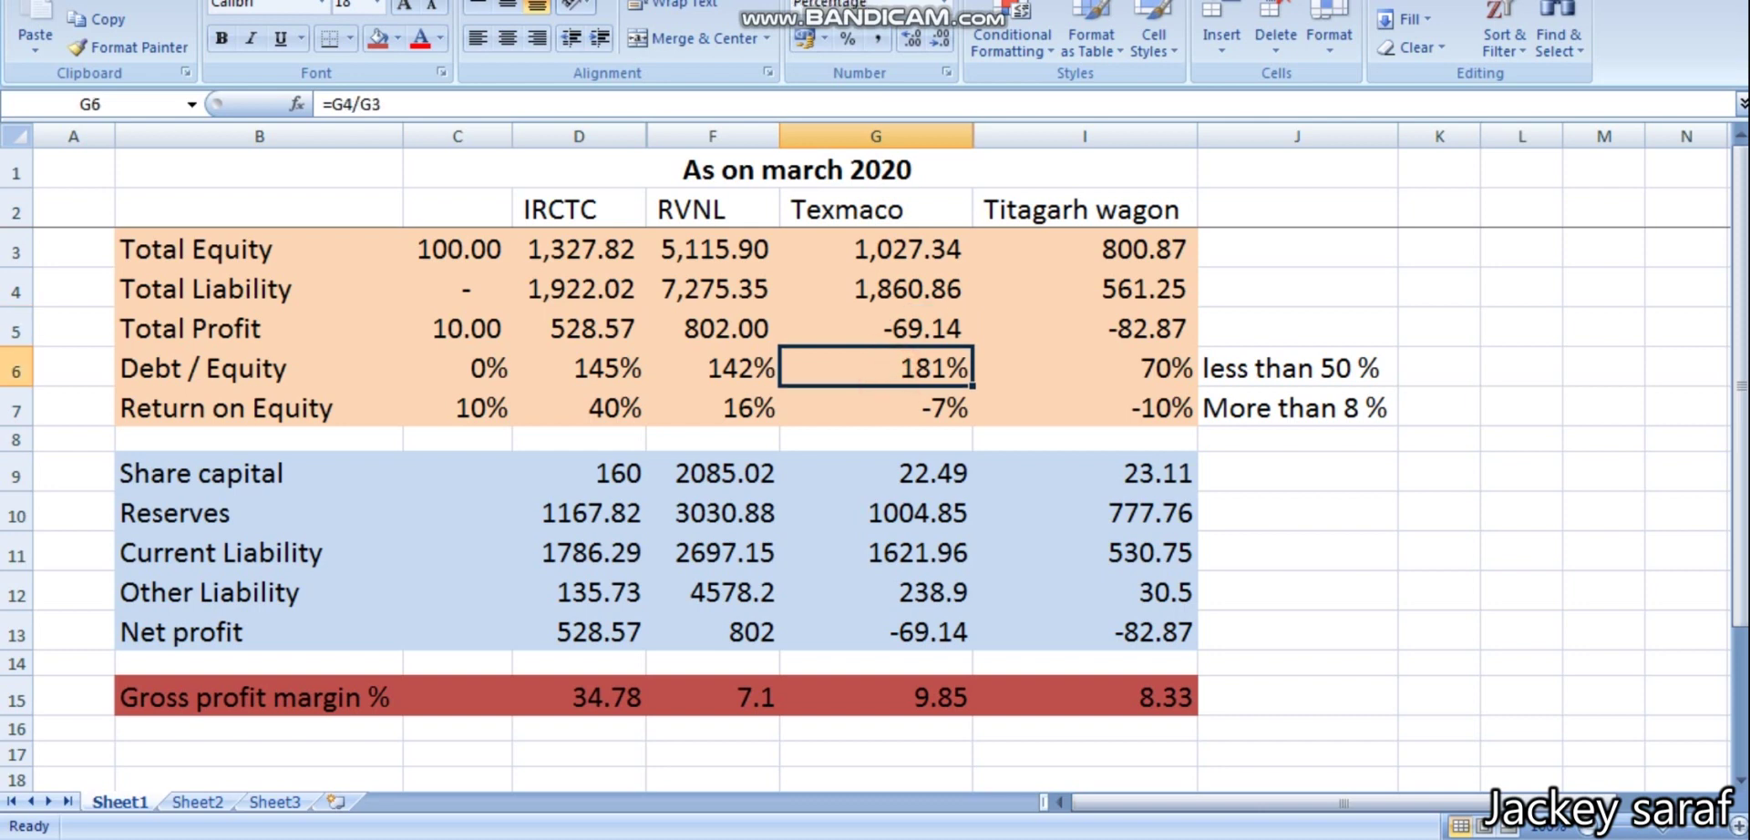
{"action": "left_click_drag", "start_coordinate": [583, 368], "coordinate": [1139, 368]}
{"action": "left_click", "coordinate": [925, 357]}
{"action": "left_click", "coordinate": [875, 136]}
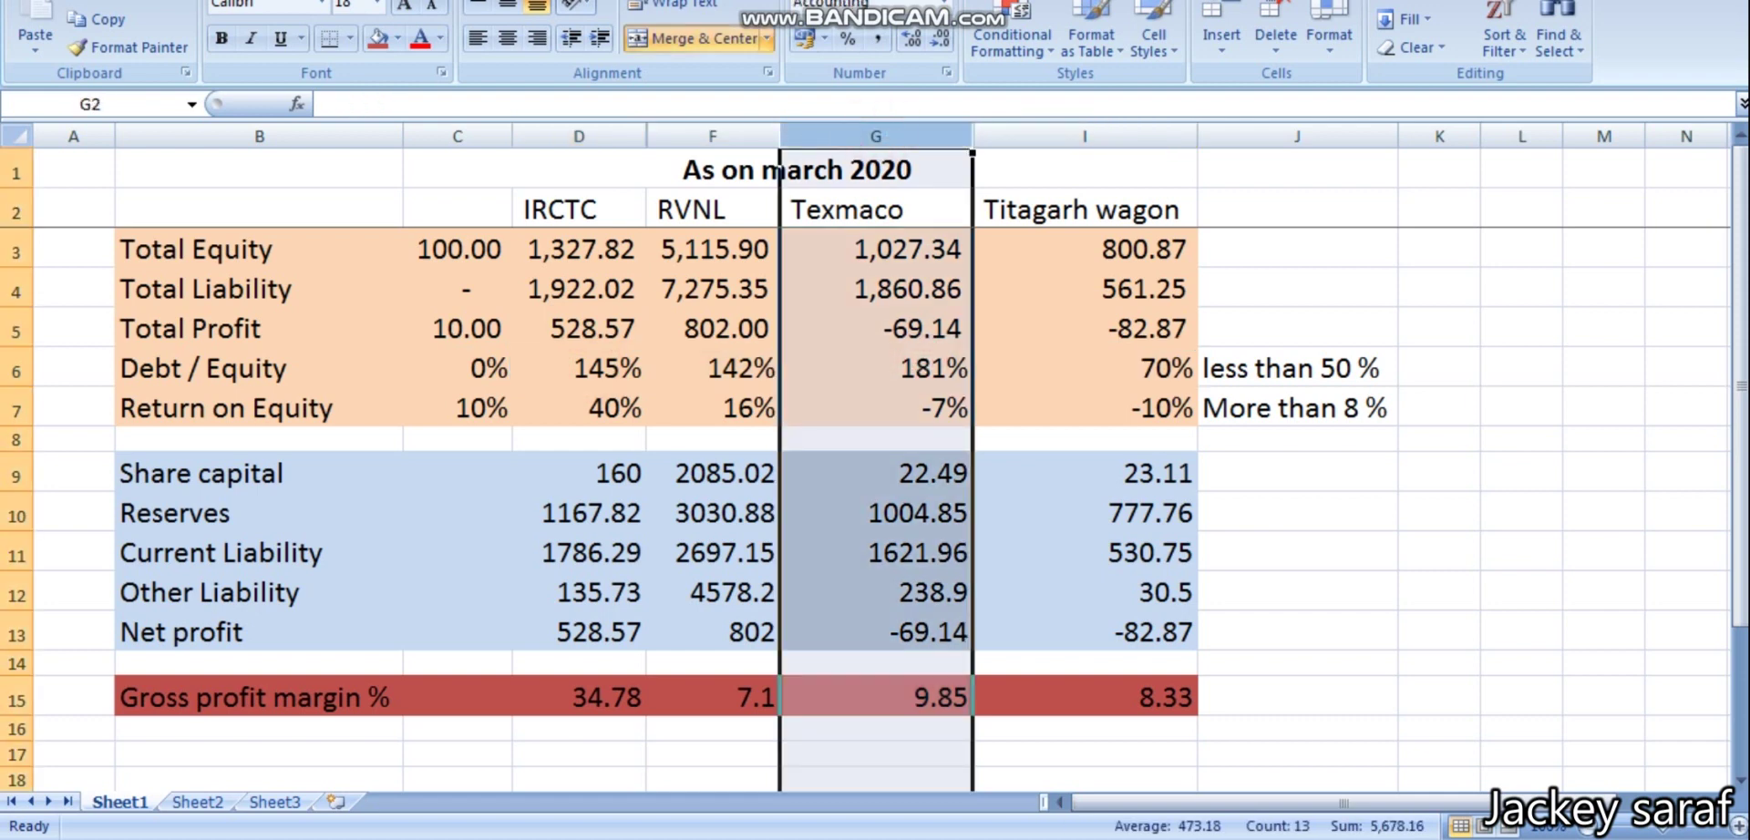
{"action": "left_click", "coordinate": [902, 729]}
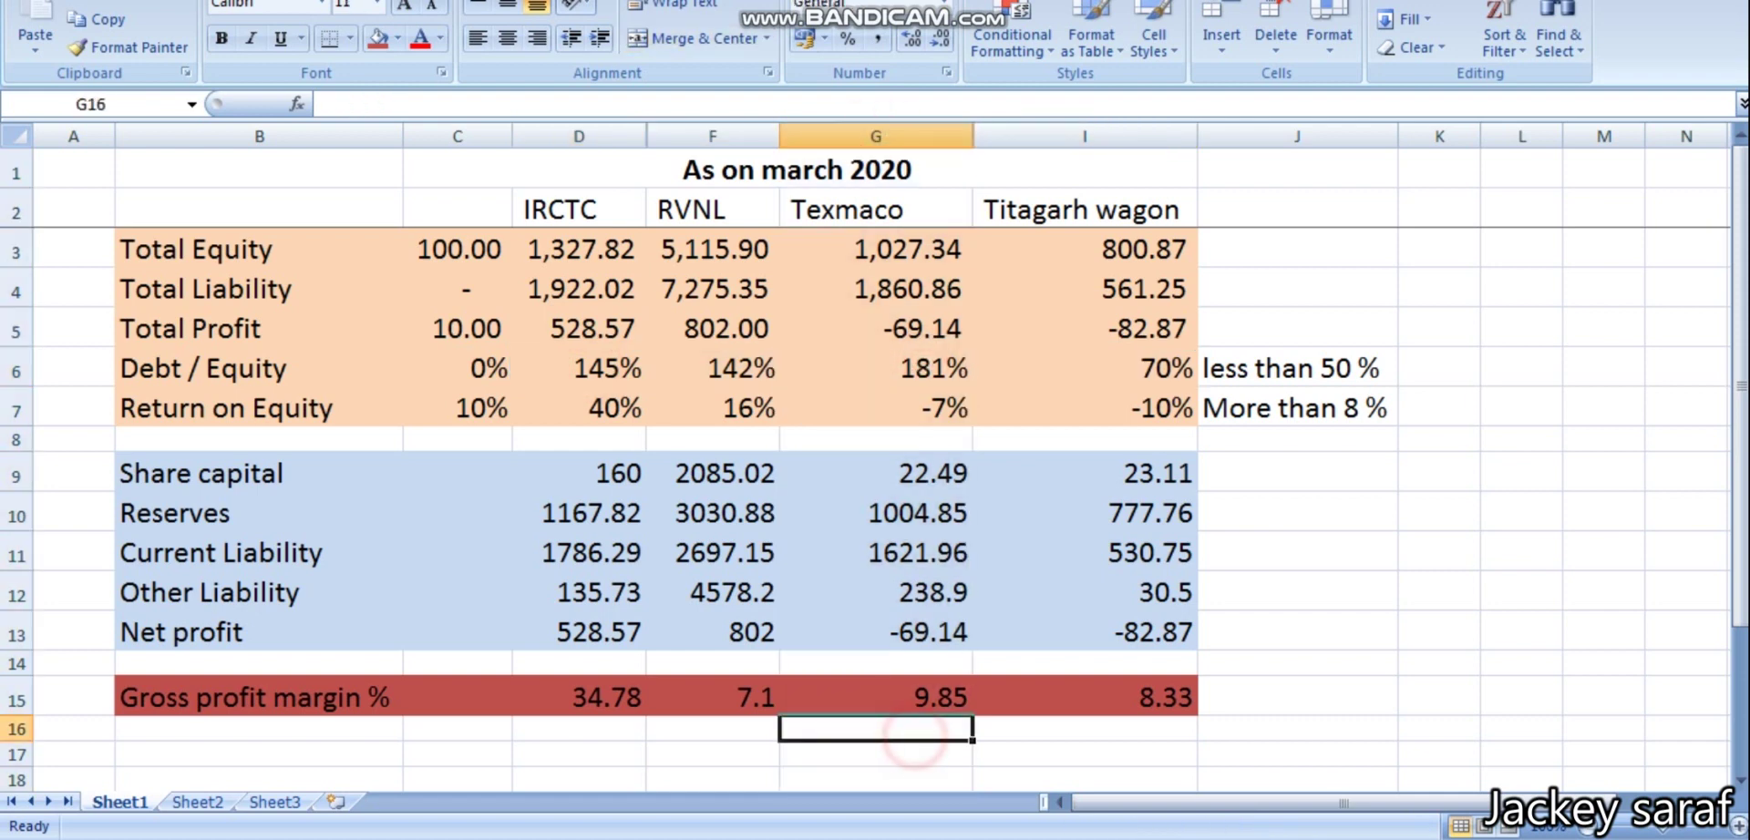
- Enter 4 as Texmaco's gross-margin rank in G16 and inspect Titagarh's Debt/Equity formula
{"action": "type", "text": "4"}
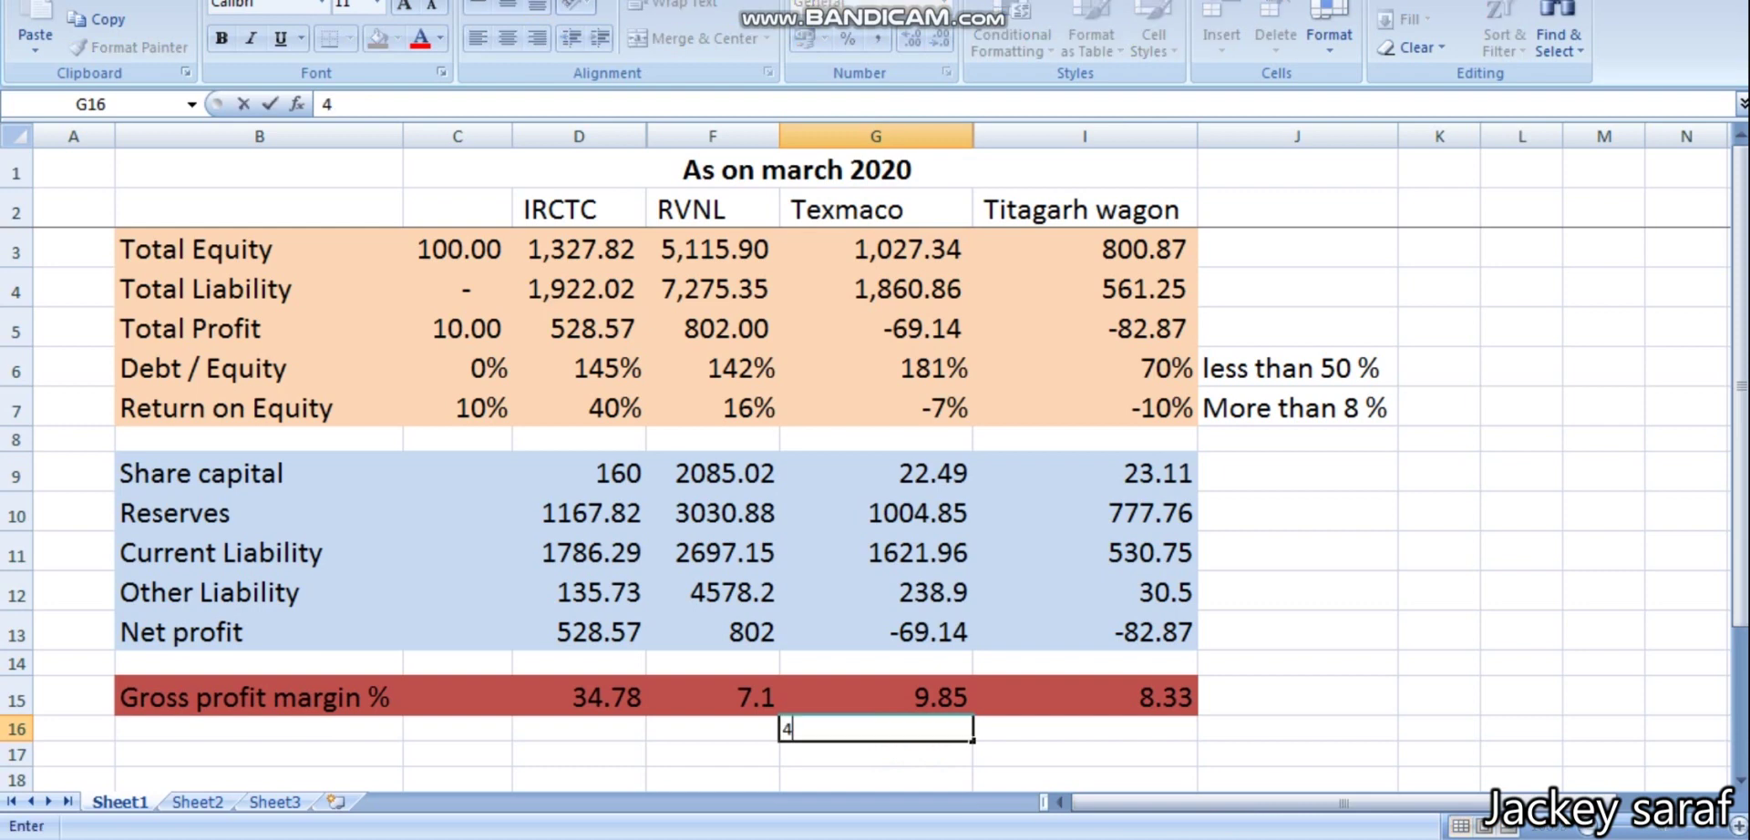
{"action": "left_click", "coordinate": [1052, 736]}
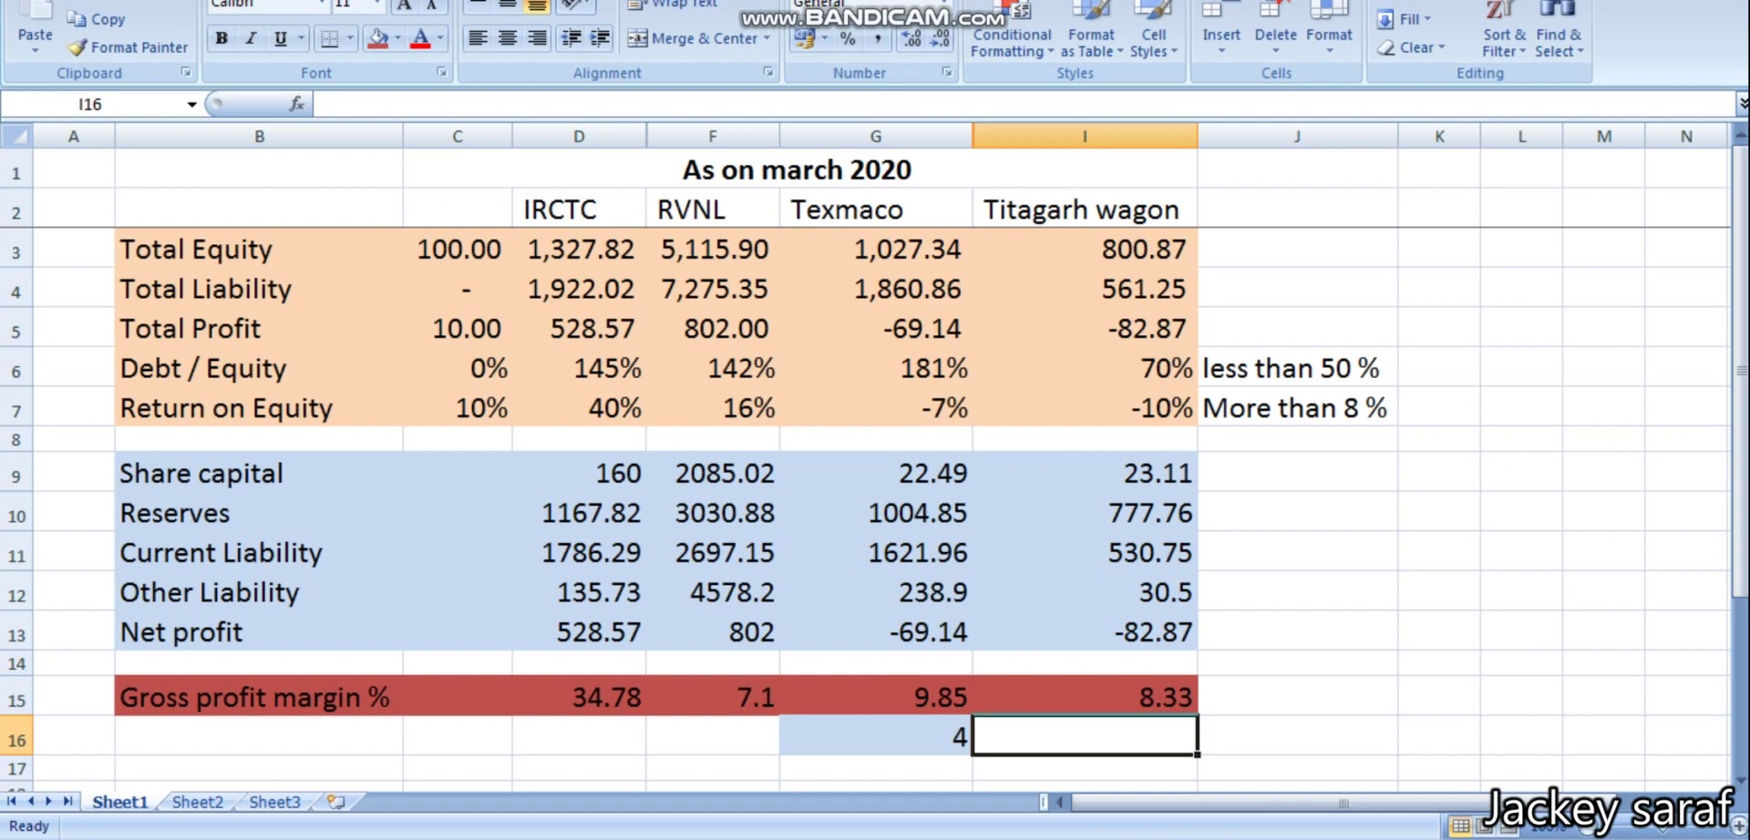
{"action": "left_click", "coordinate": [1107, 369]}
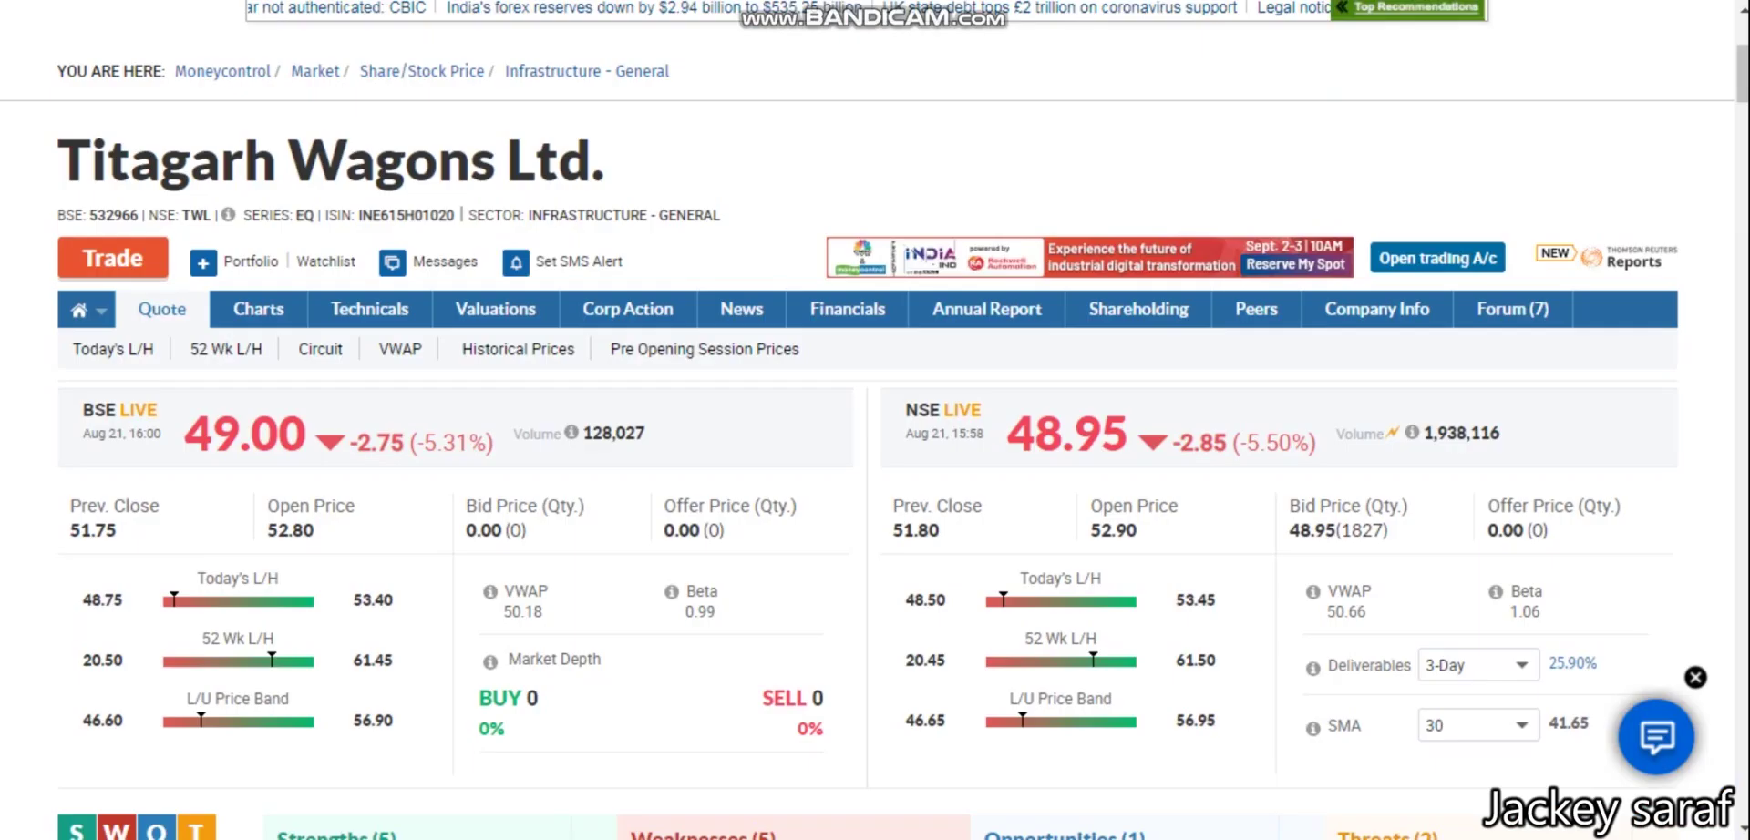
- Check Titagarh Wagons' margin ratios and annual net profit of -82.87, then return to Excel
{"action": "left_click", "coordinate": [848, 312]}
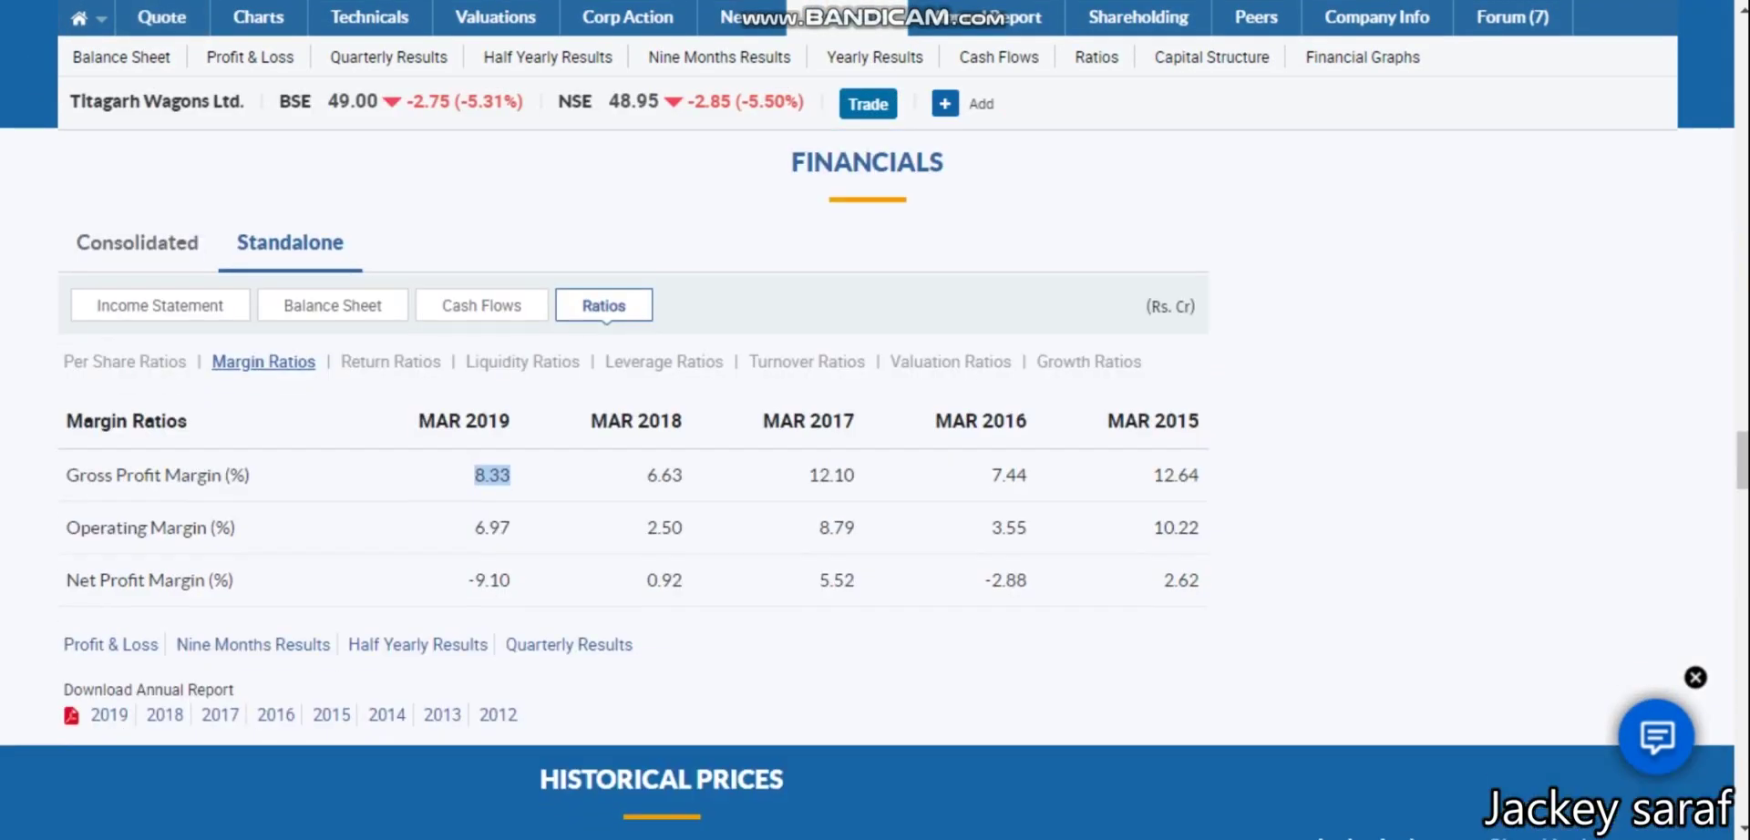
{"action": "left_click", "coordinate": [323, 401]}
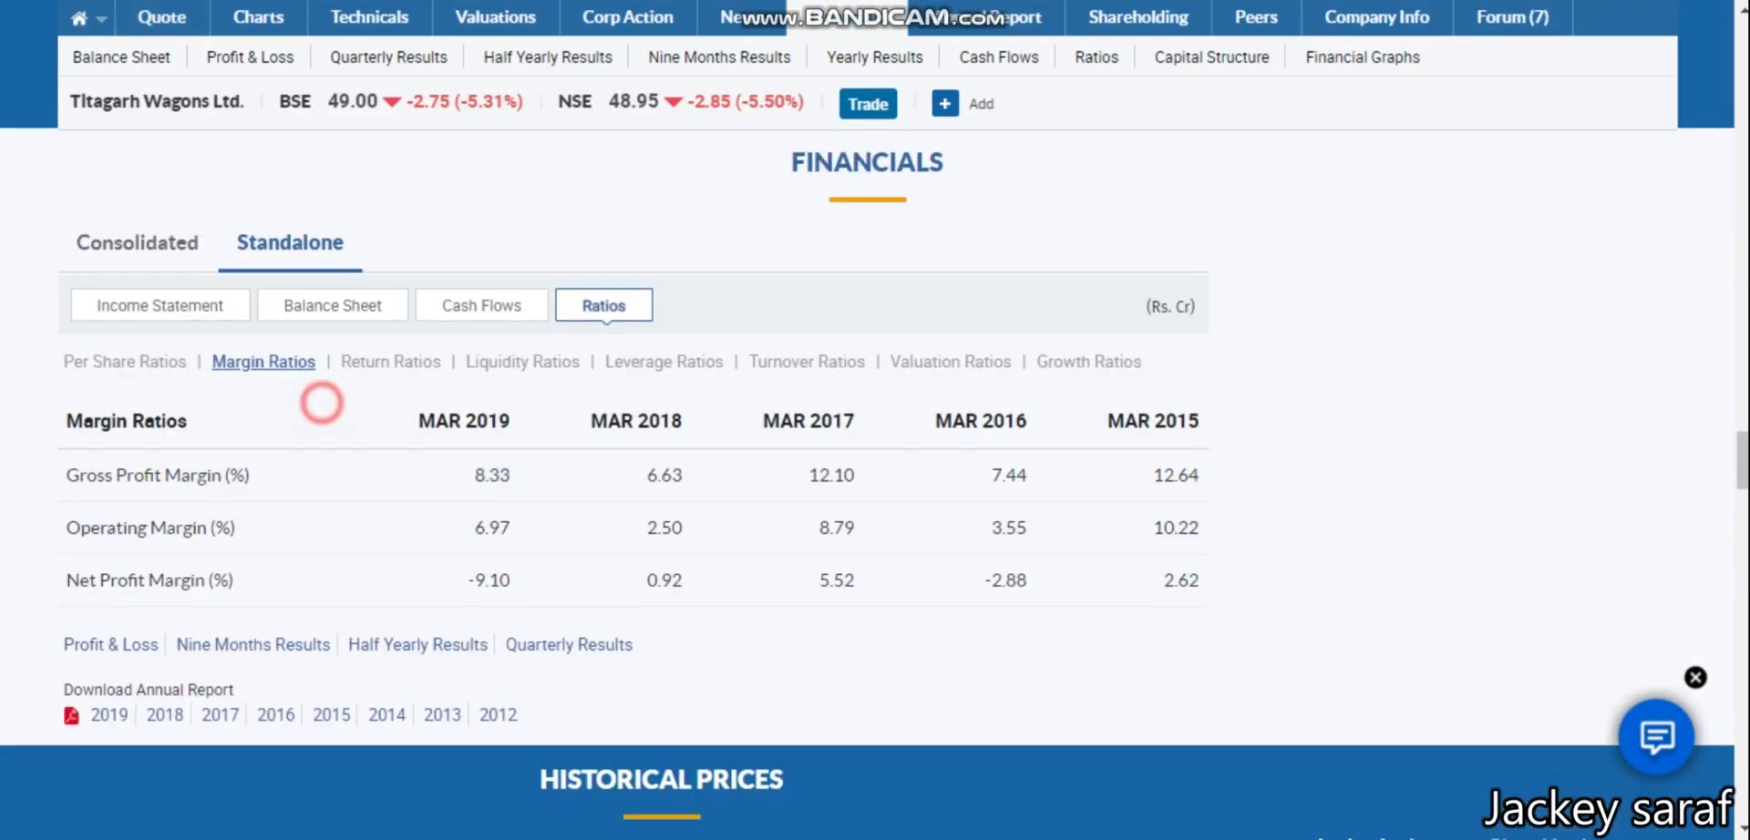
{"action": "left_click", "coordinate": [162, 310]}
{"action": "scroll", "coordinate": [867, 483], "scroll_direction": "down", "scroll_amount": 3}
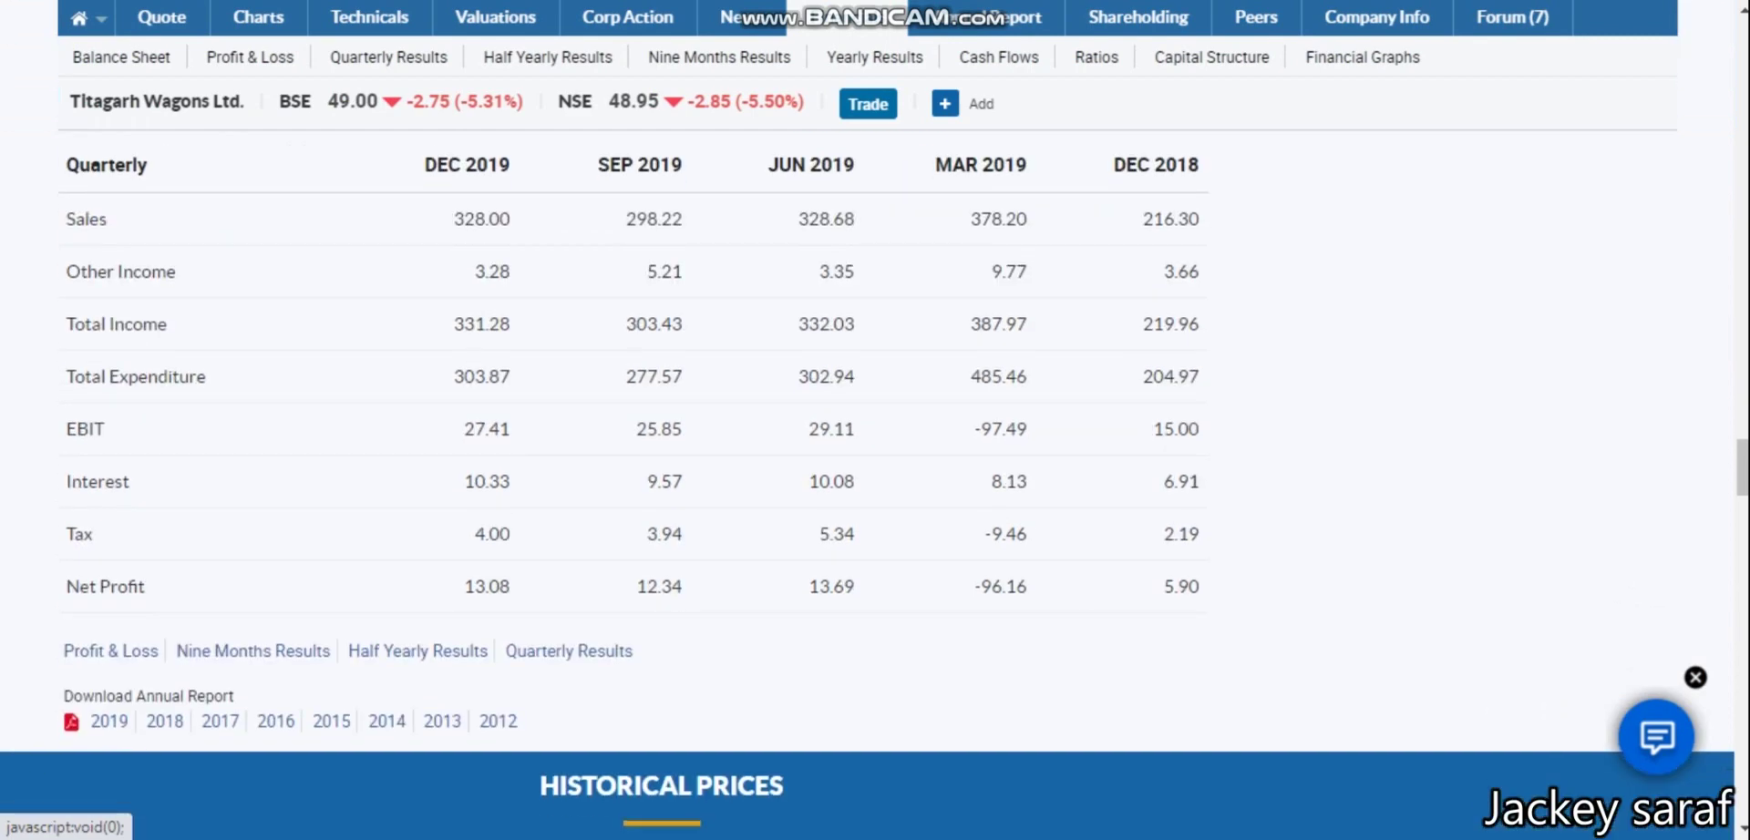
{"action": "scroll", "coordinate": [868, 483], "scroll_direction": "up", "scroll_amount": 2}
{"action": "left_click", "coordinate": [407, 233]}
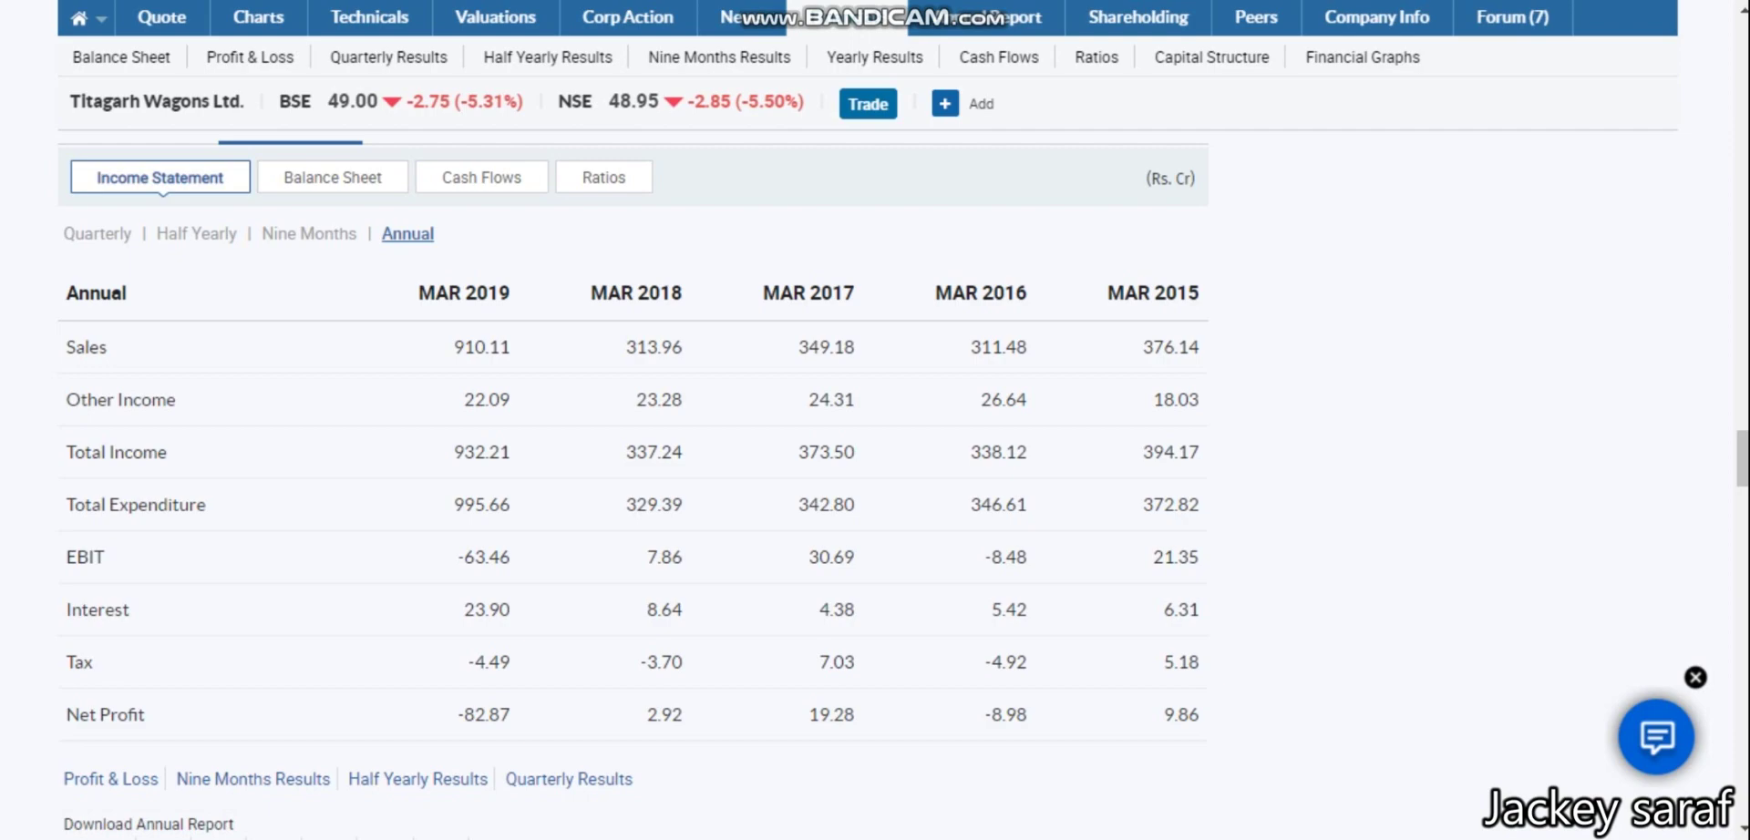
{"action": "key", "text": "alt+Tab"}
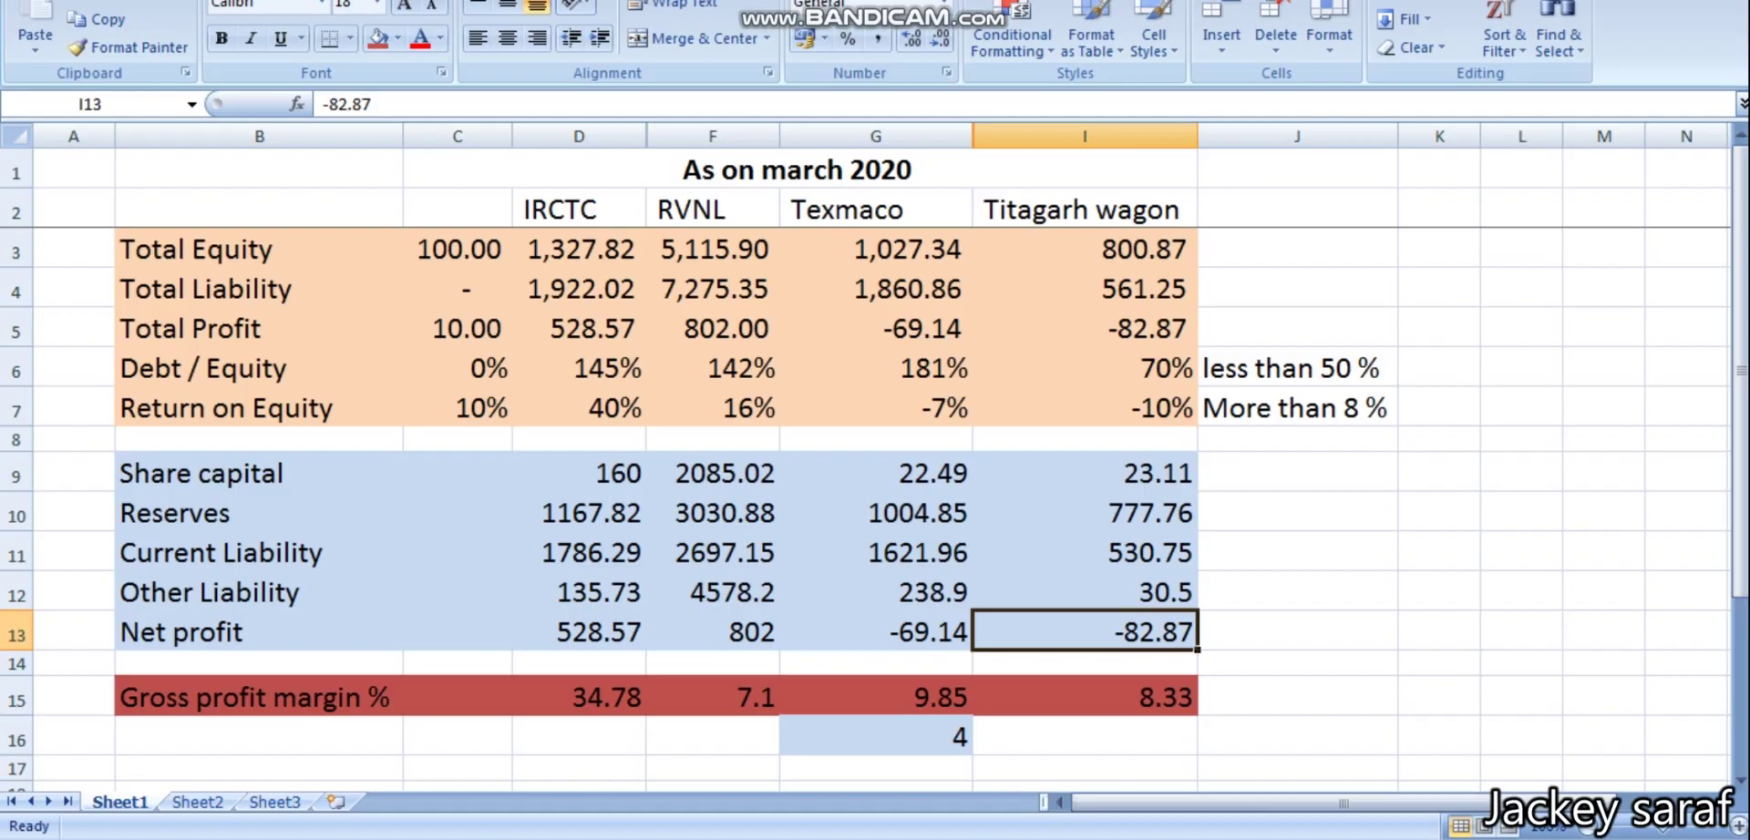
- Enter 3 as Titagarh wagon's gross-margin rank in I16
{"action": "left_click", "coordinate": [1071, 740]}
{"action": "type", "text": "3"}
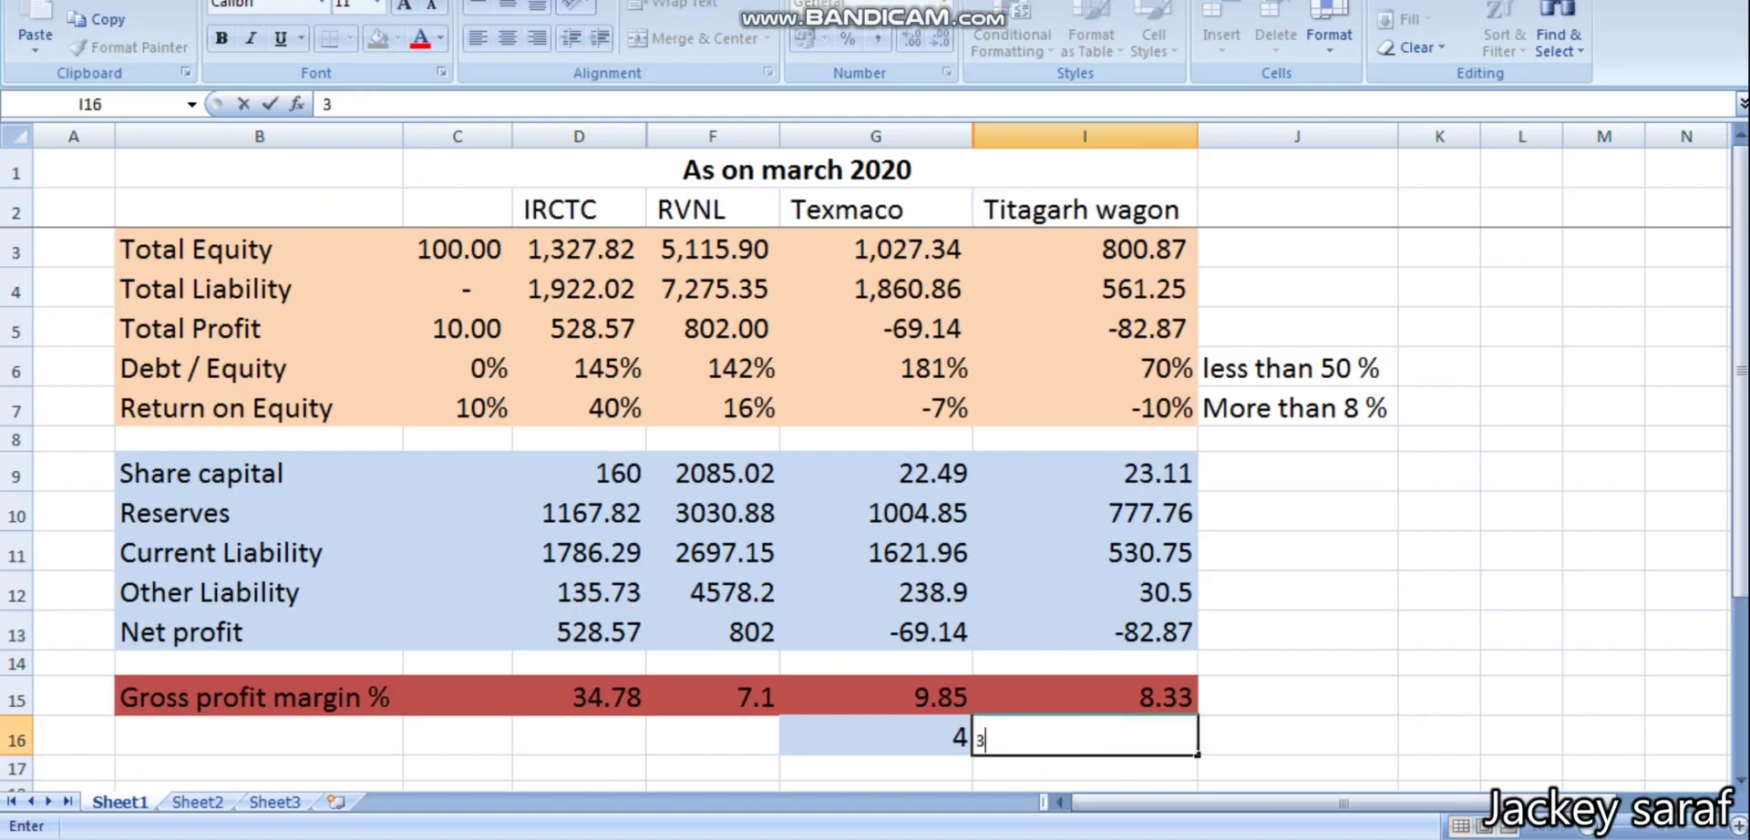
{"action": "left_click", "coordinate": [1301, 730]}
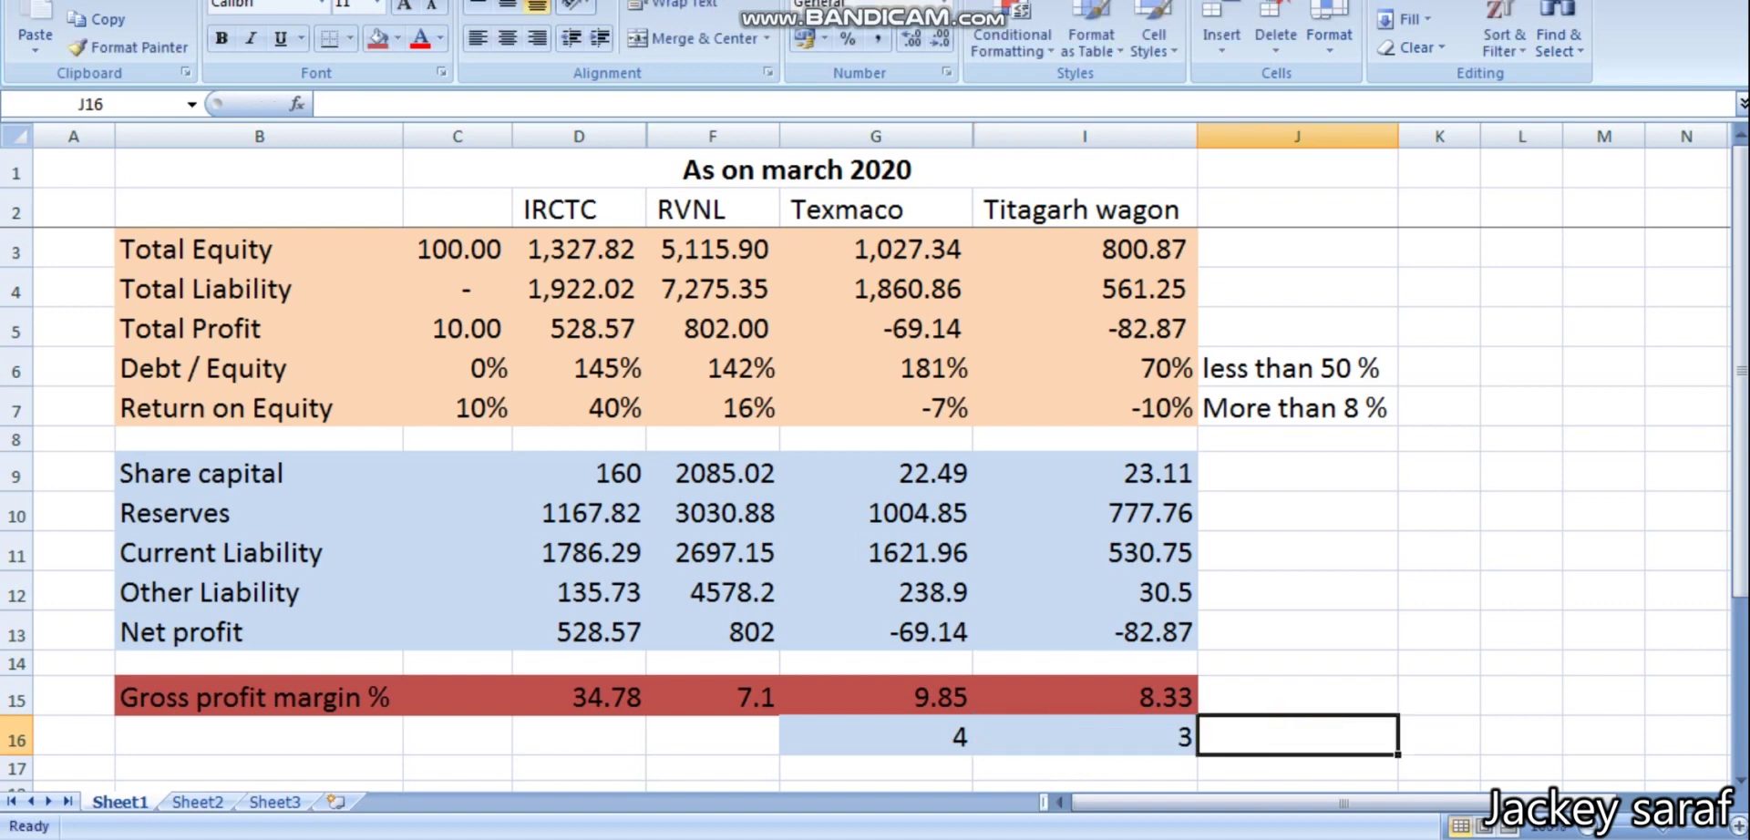
- Review IRCTC and RVNL ratios and their gross profit margins of 34.78 and 7.1
{"action": "left_click", "coordinate": [617, 371]}
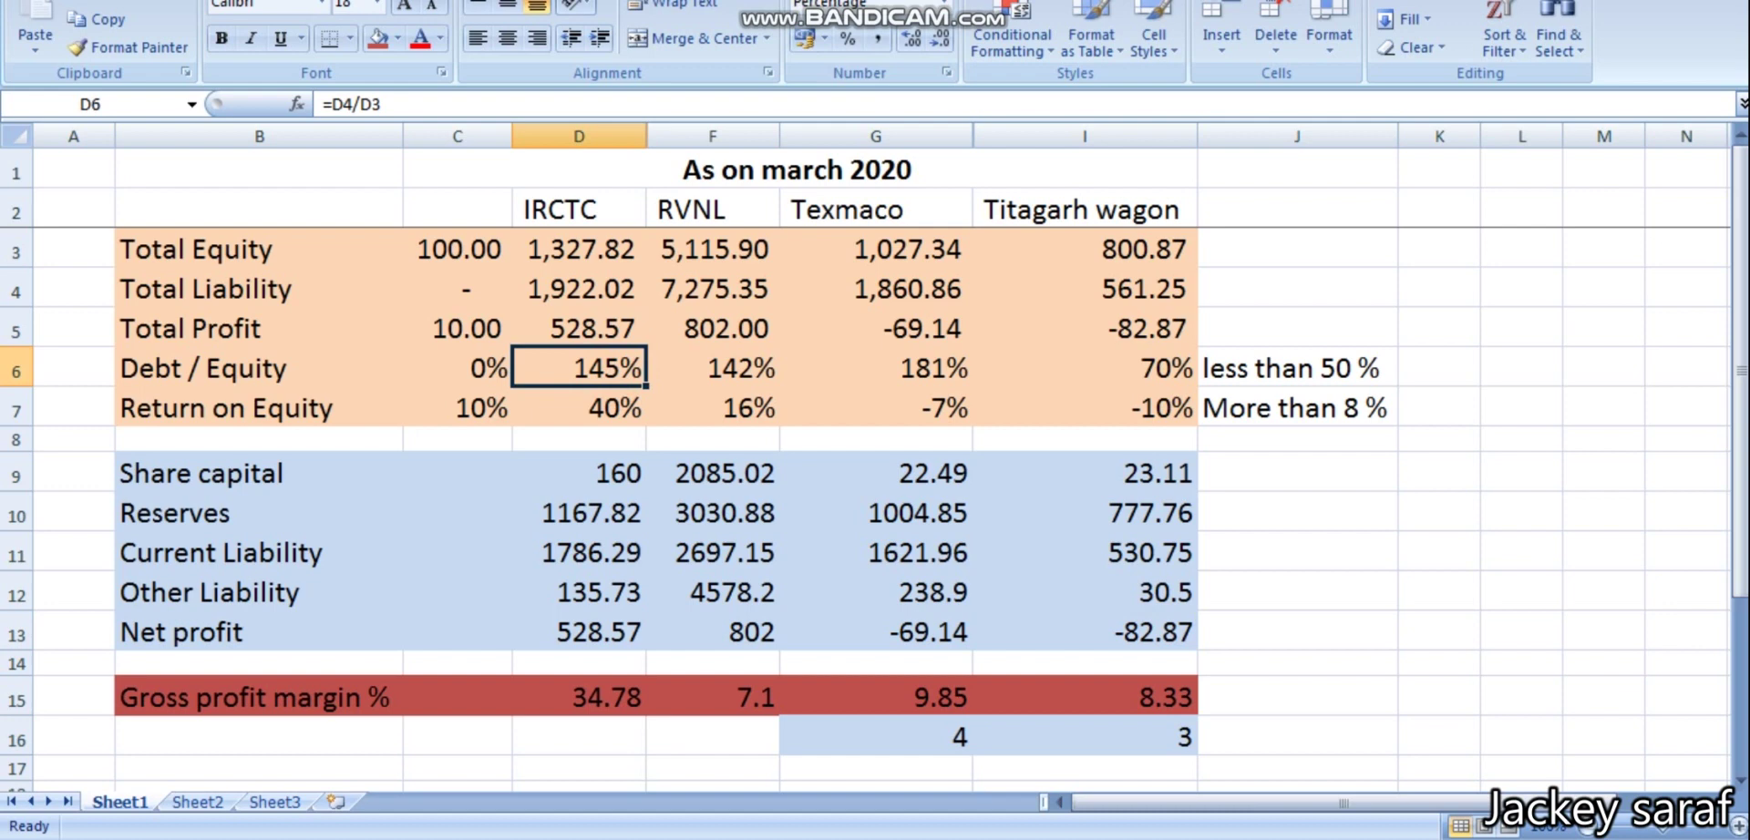
{"action": "left_click", "coordinate": [584, 218]}
{"action": "left_click", "coordinate": [685, 367]}
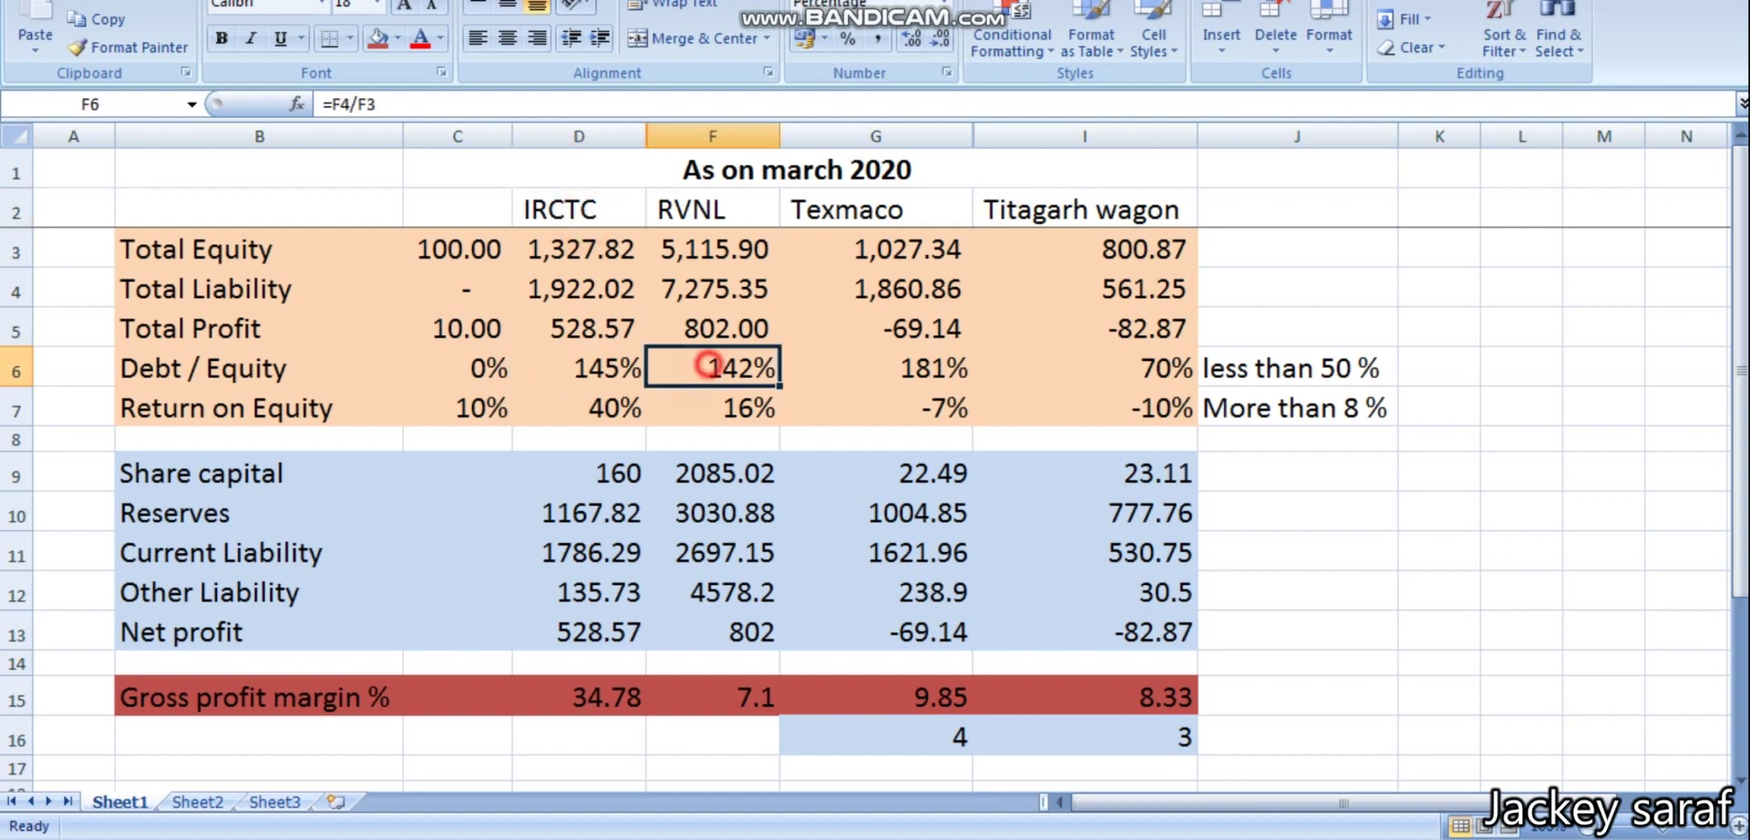
{"action": "left_click", "coordinate": [703, 210]}
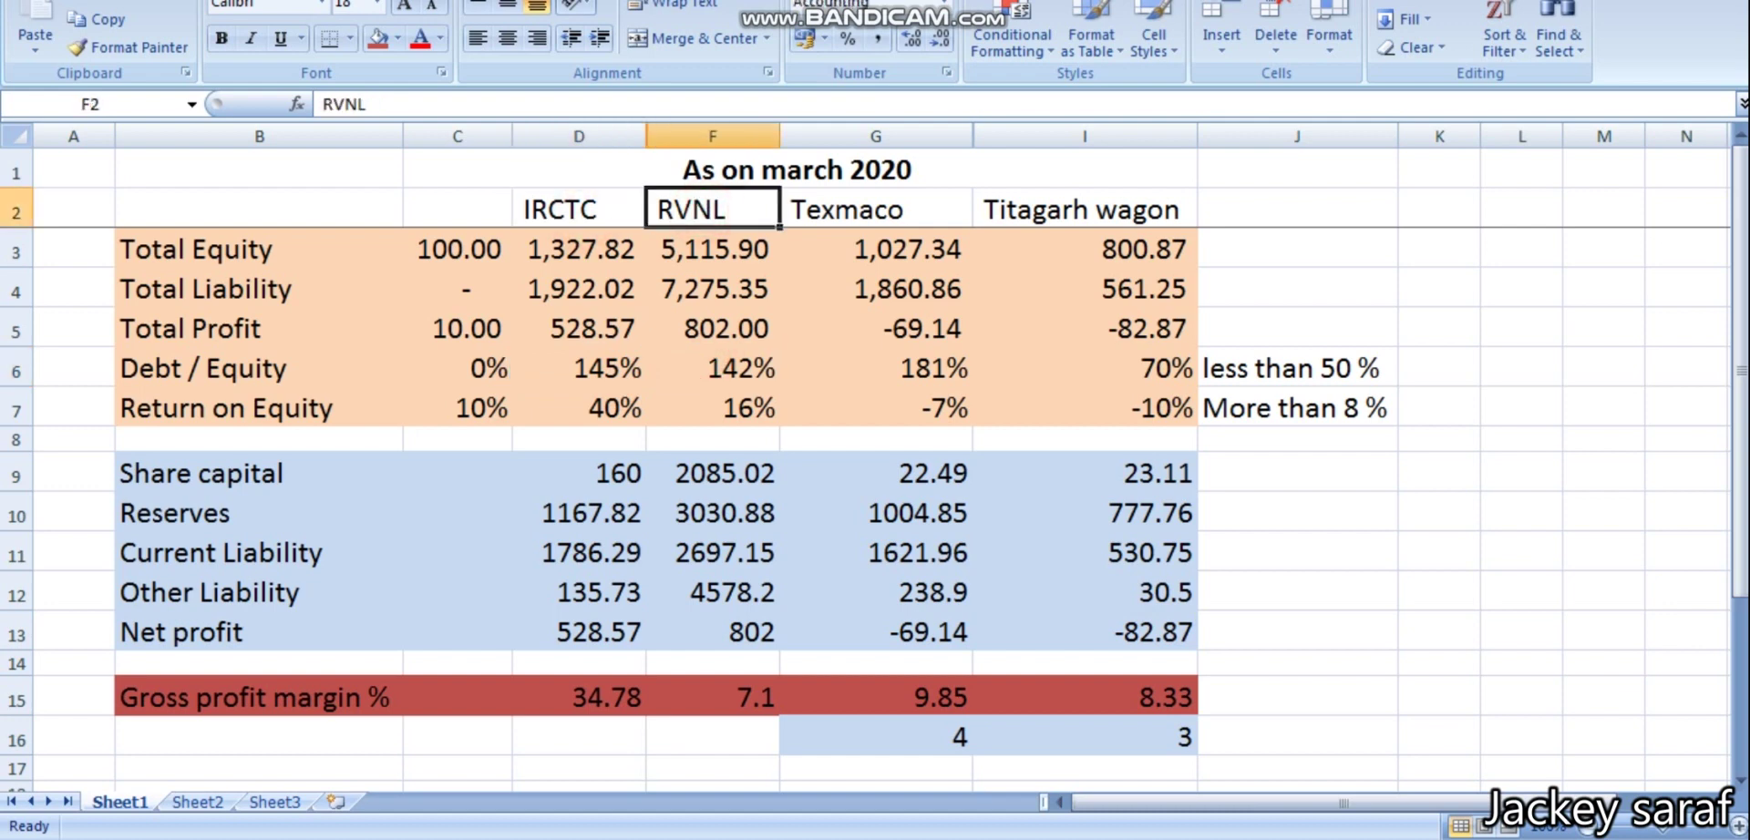
{"action": "left_click", "coordinate": [605, 407]}
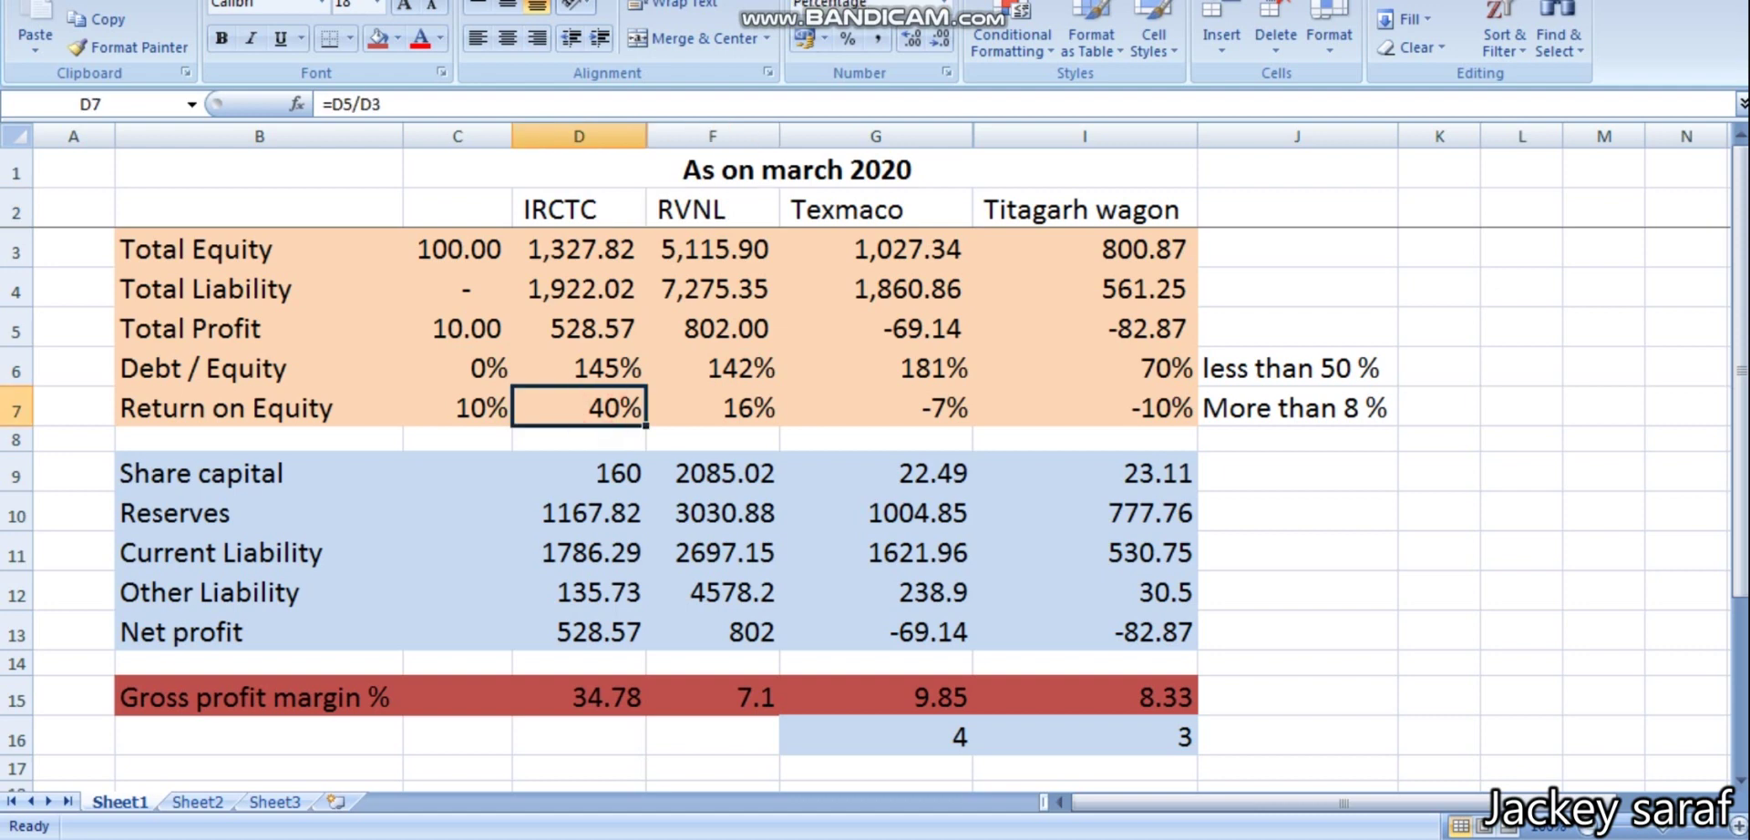
{"action": "left_click", "coordinate": [591, 701]}
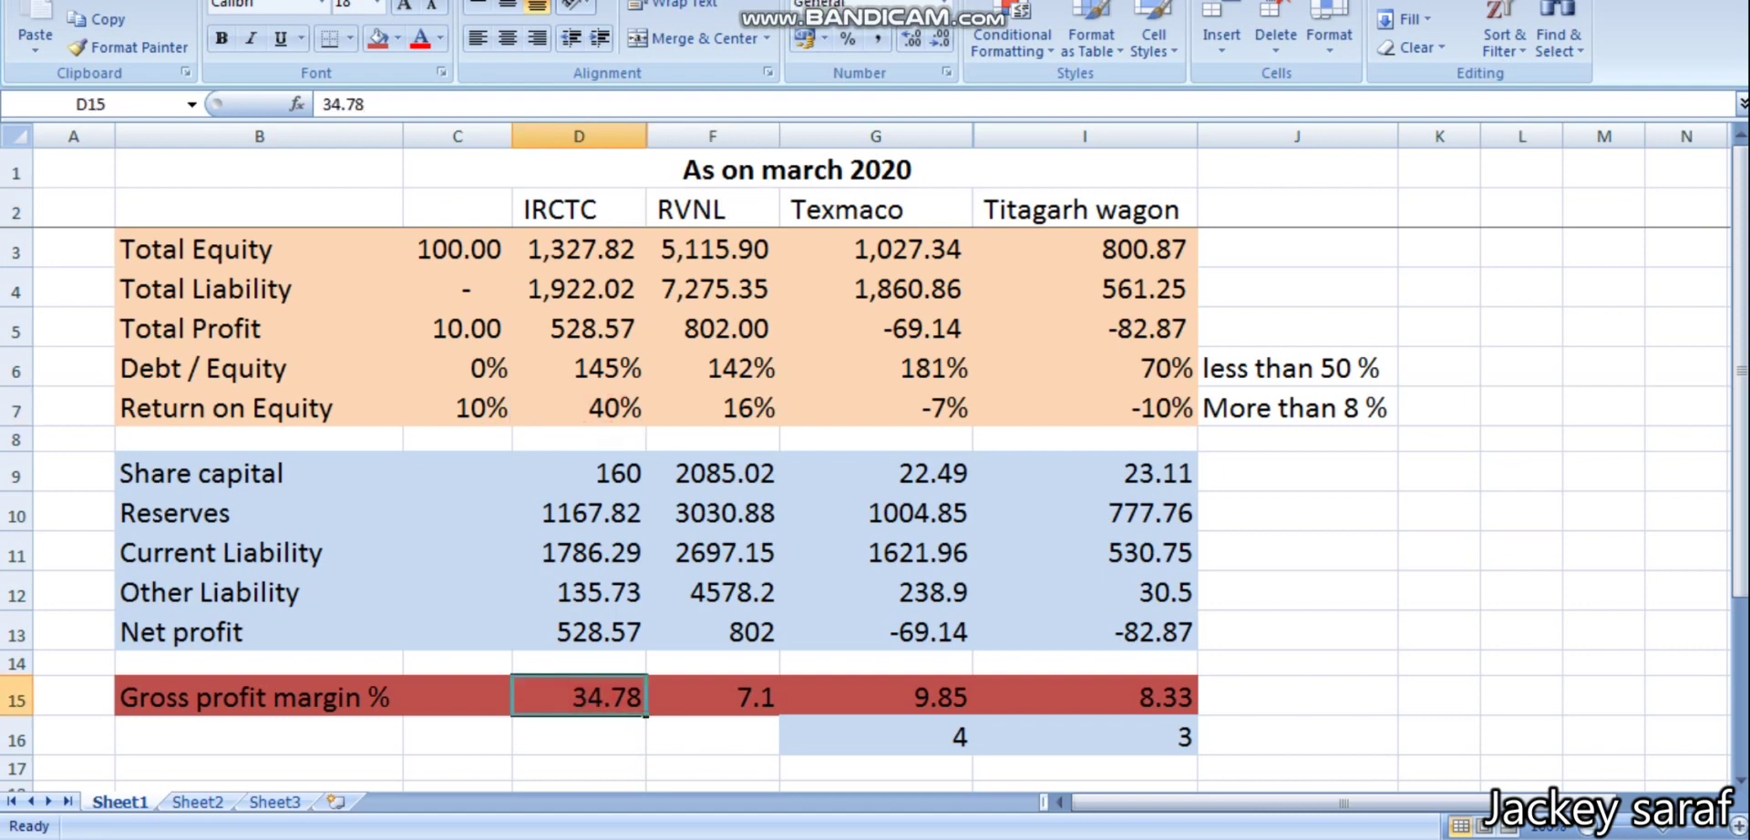
{"action": "left_click", "coordinate": [750, 705]}
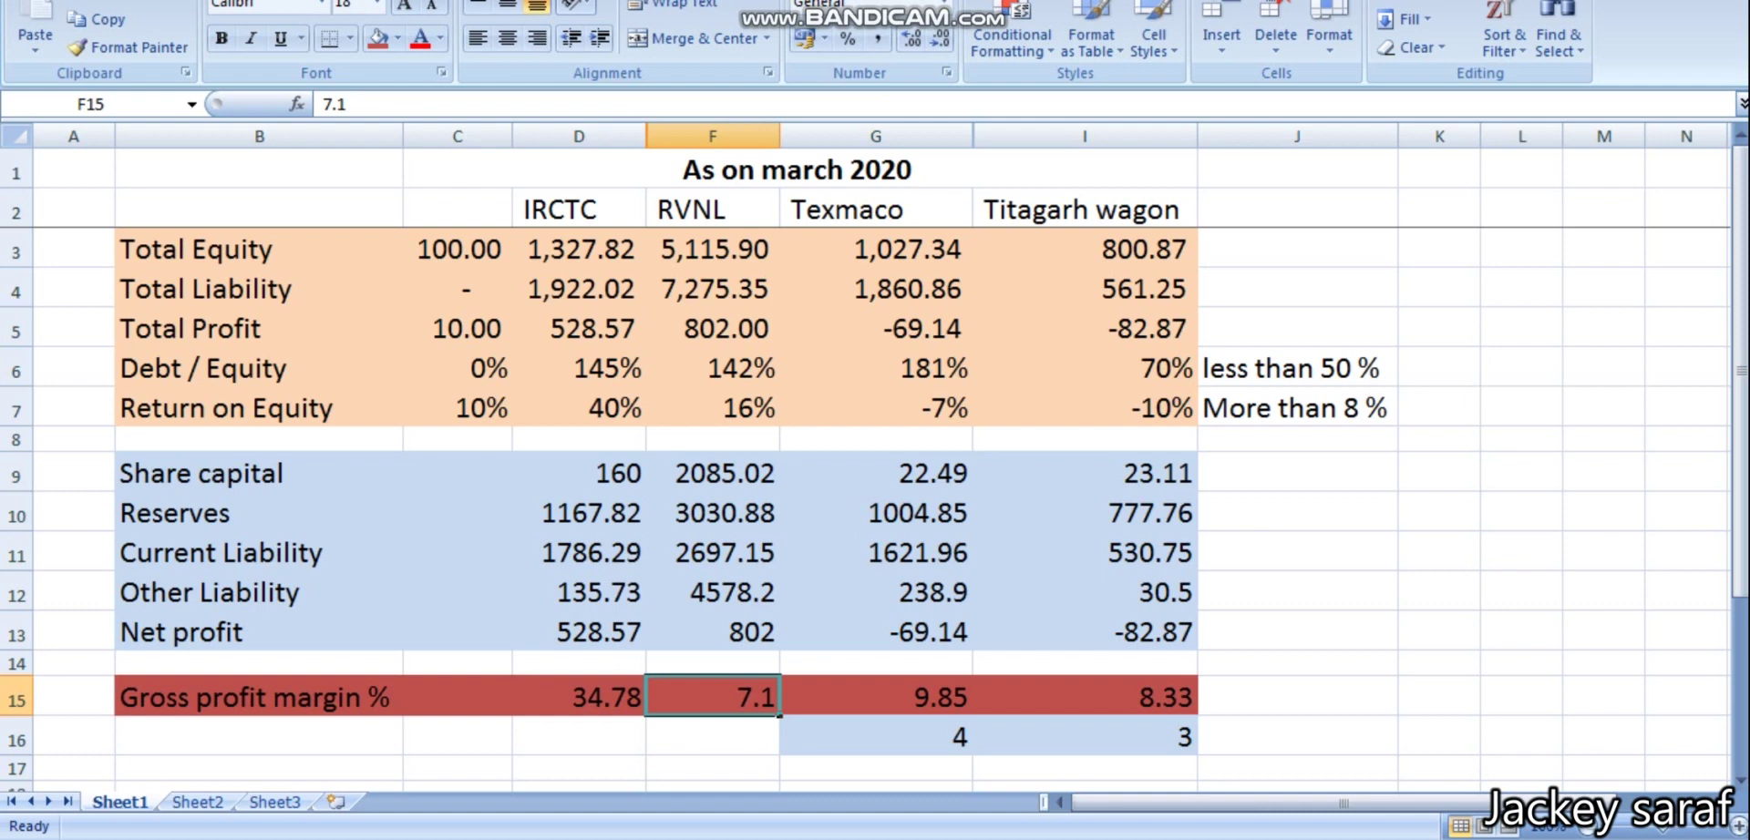
- Enter gross-margin ranks 1 for IRCTC and 2 for RVNL
{"action": "left_click", "coordinate": [599, 740]}
{"action": "type", "text": "1"}
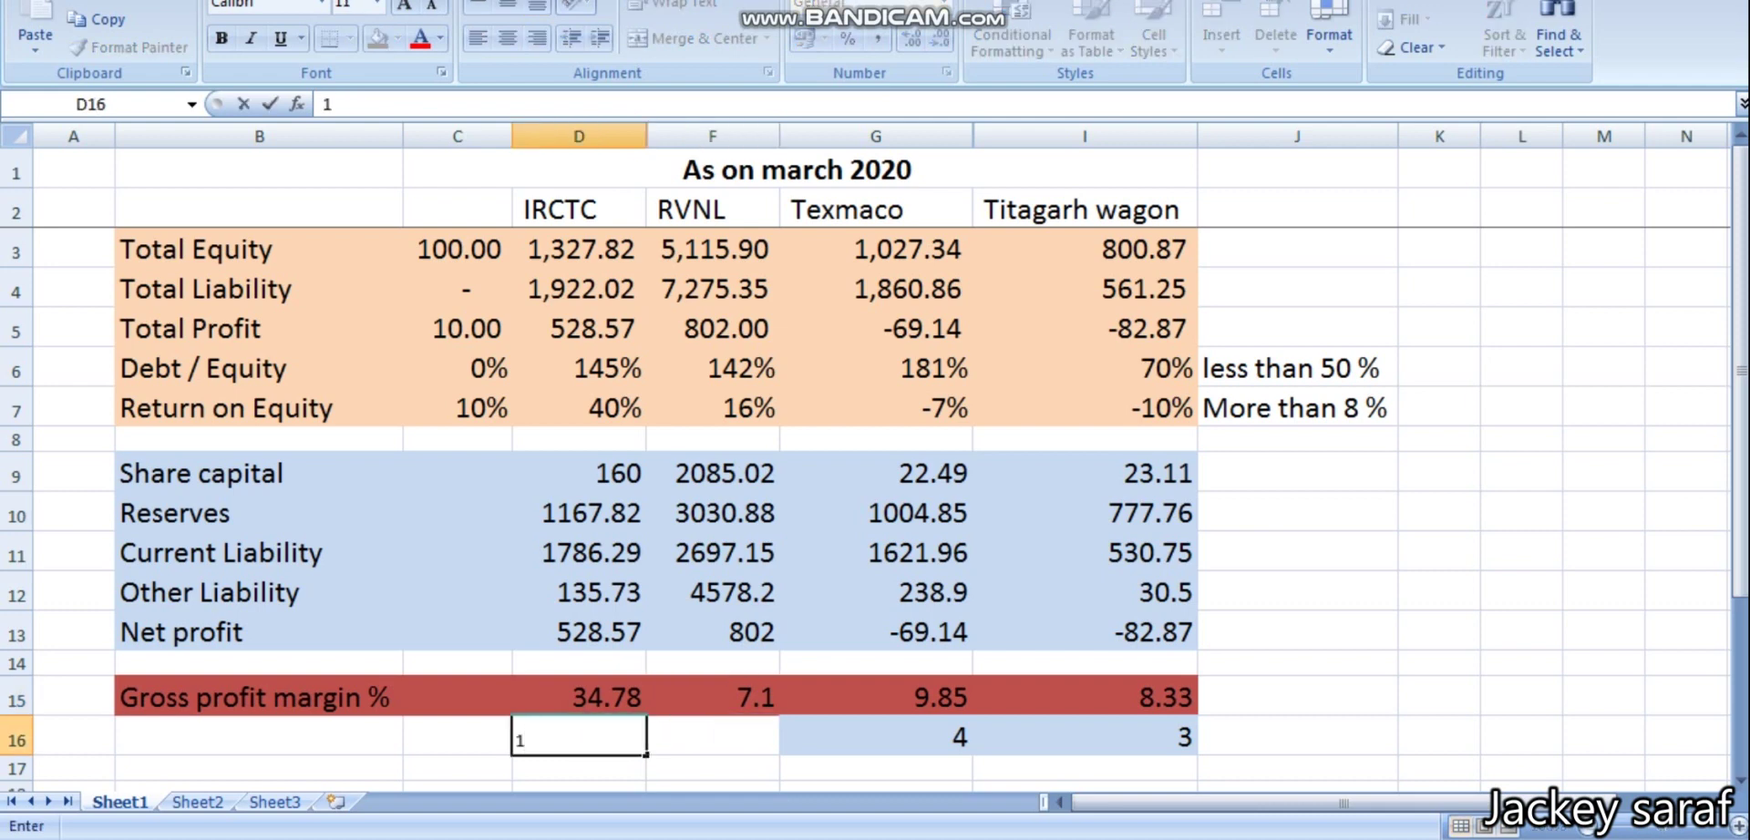
{"action": "key", "text": "Right"}
{"action": "type", "text": "2"}
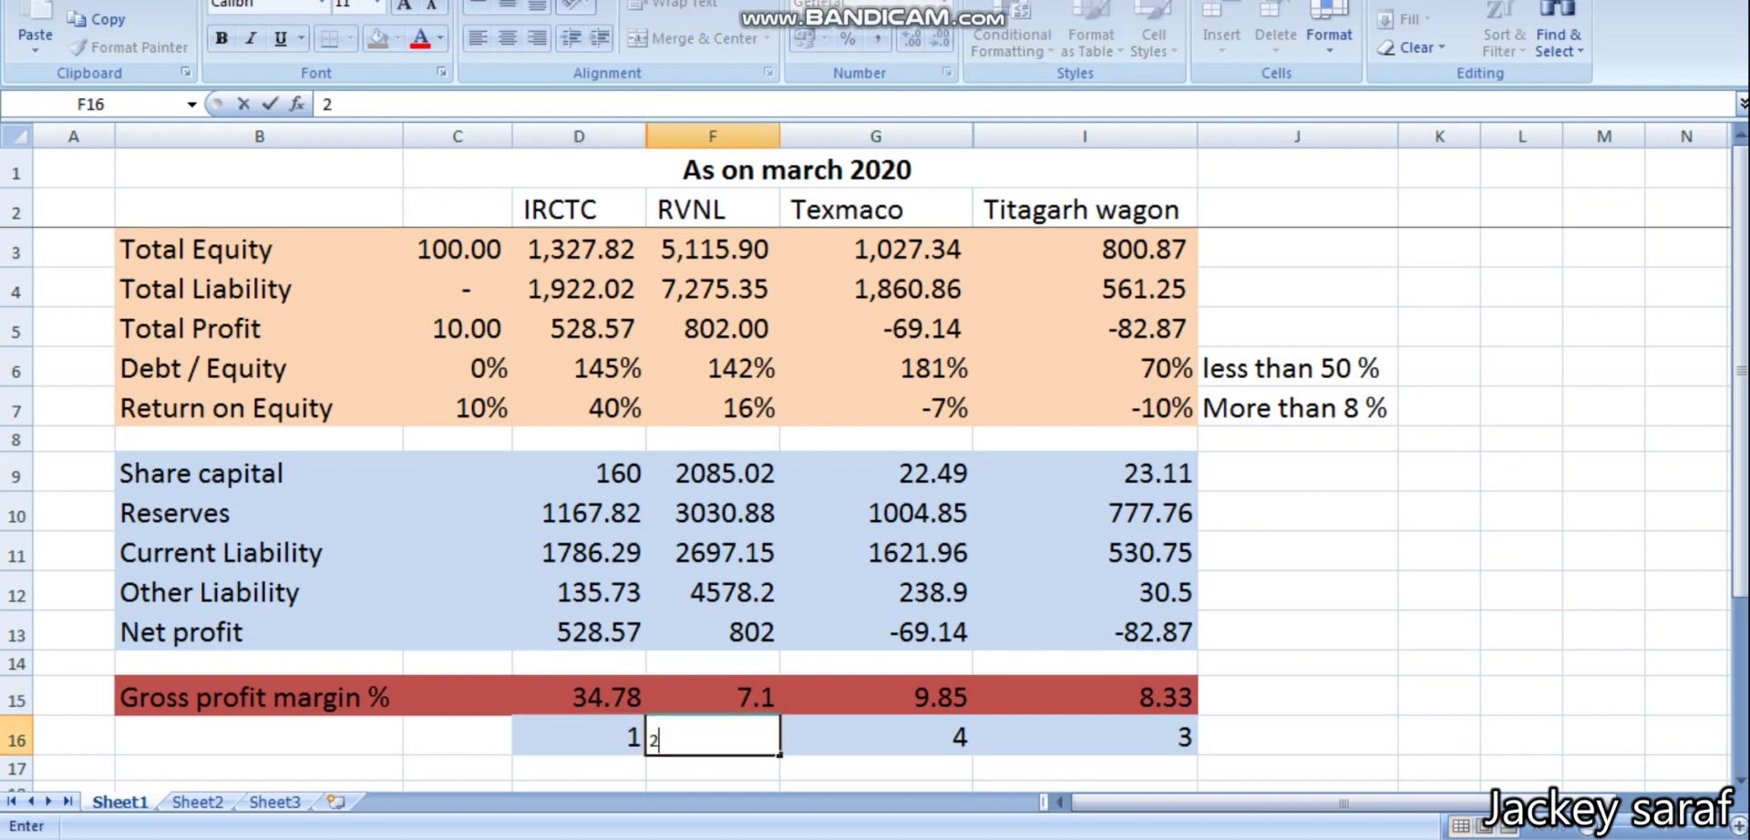
{"action": "key", "text": "Right"}
{"action": "key", "text": "Down"}
{"action": "key", "text": "Up"}
{"action": "key", "text": "Left"}
{"action": "key", "text": "Left"}
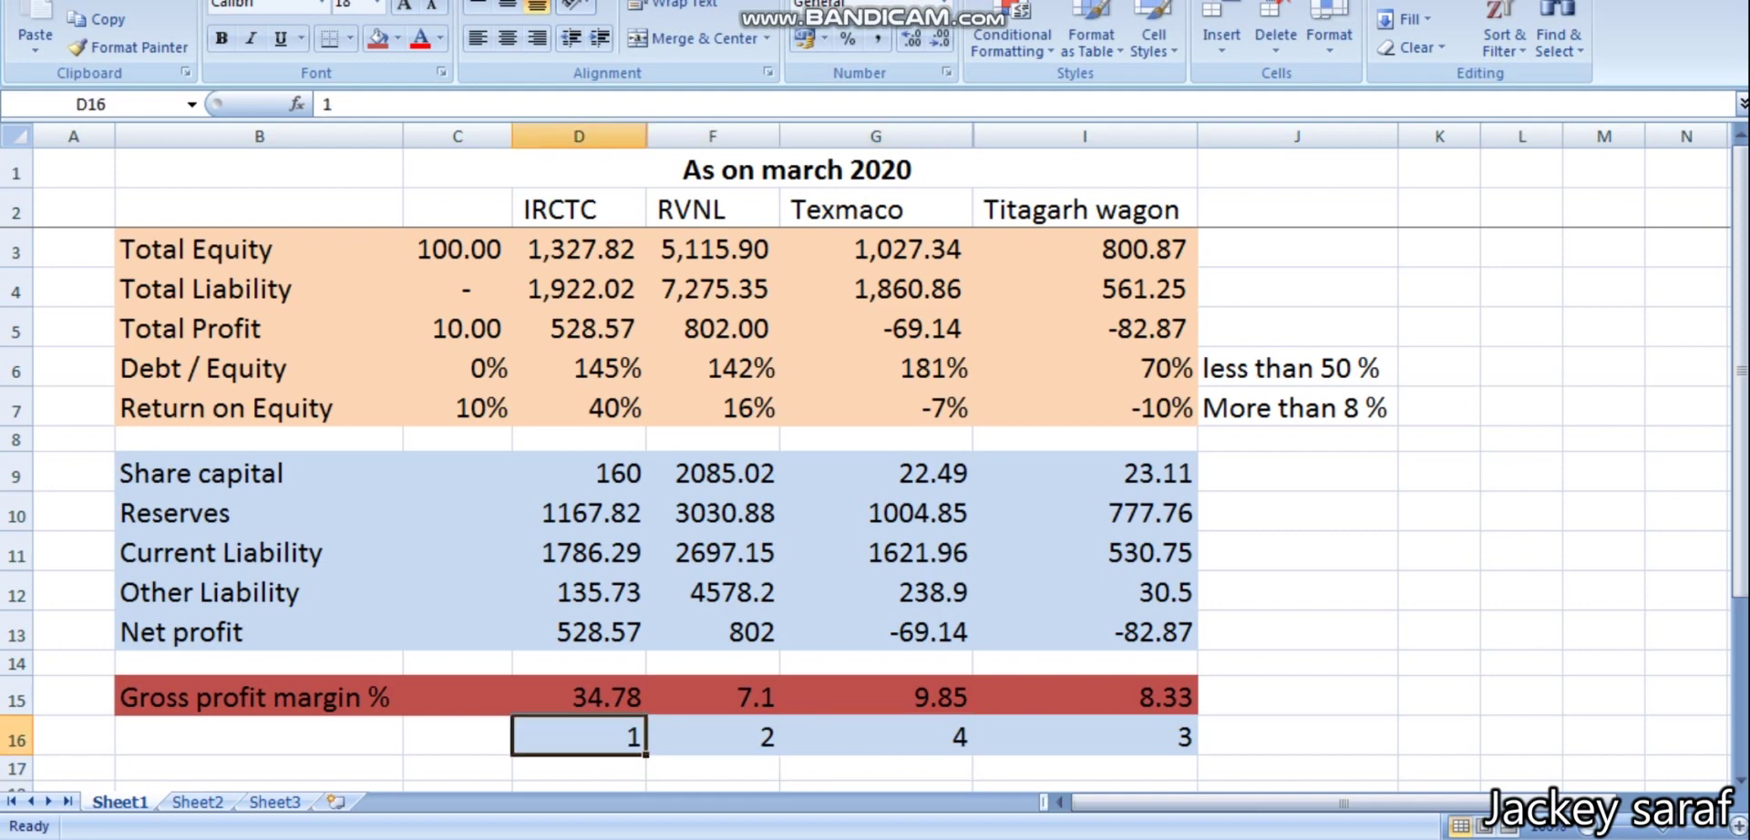
{"action": "left_click_drag", "start_coordinate": [16, 369], "coordinate": [18, 411]}
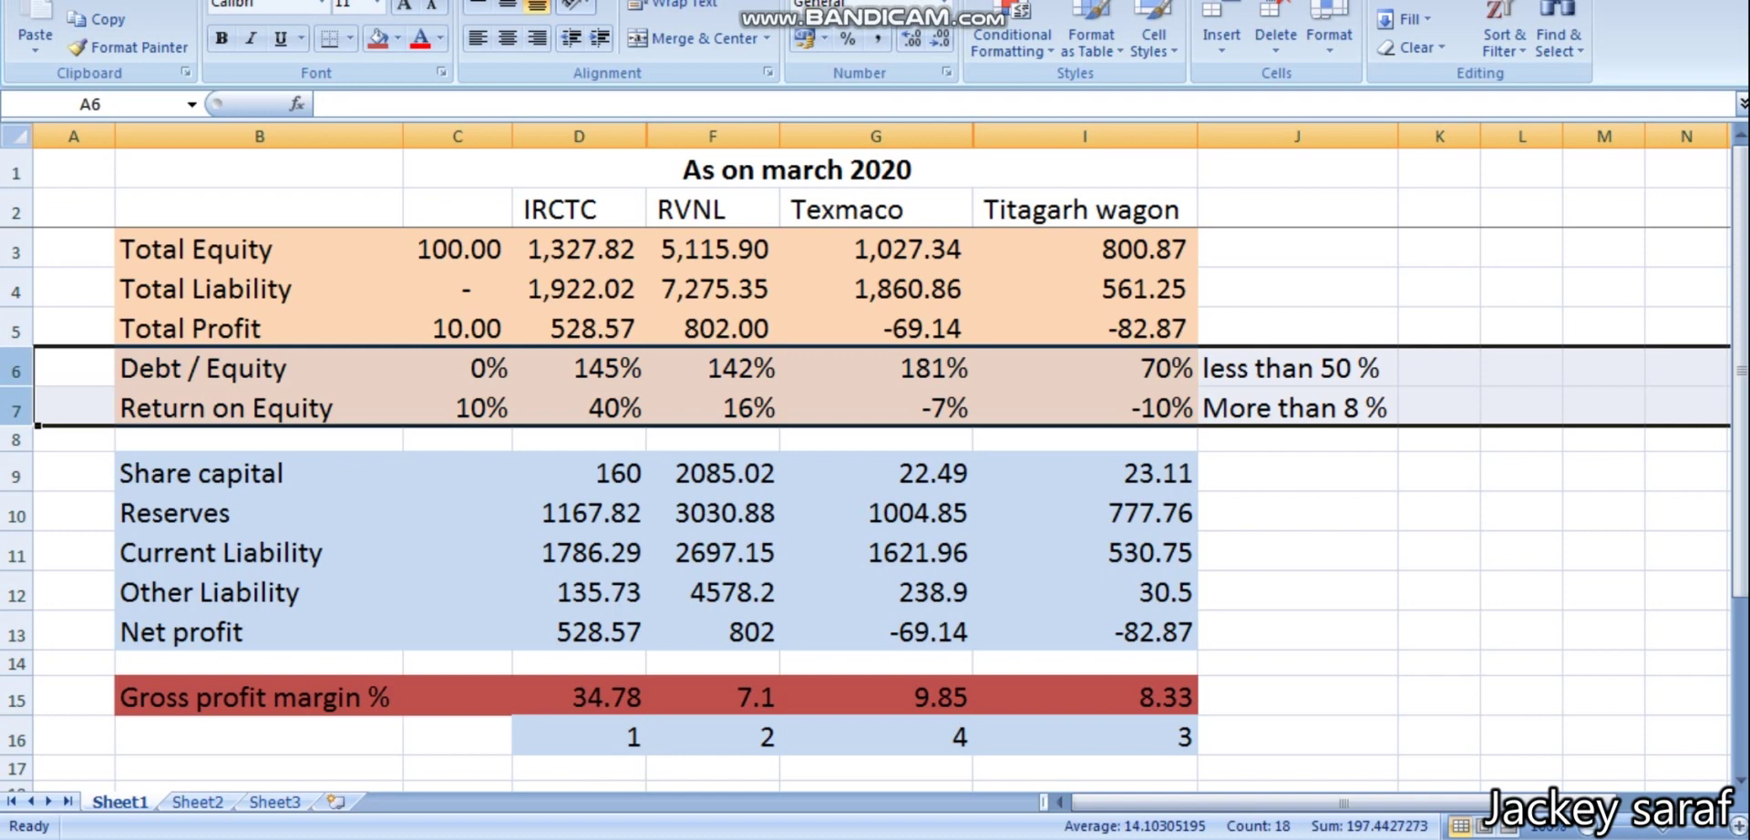
{"action": "left_click", "coordinate": [359, 401]}
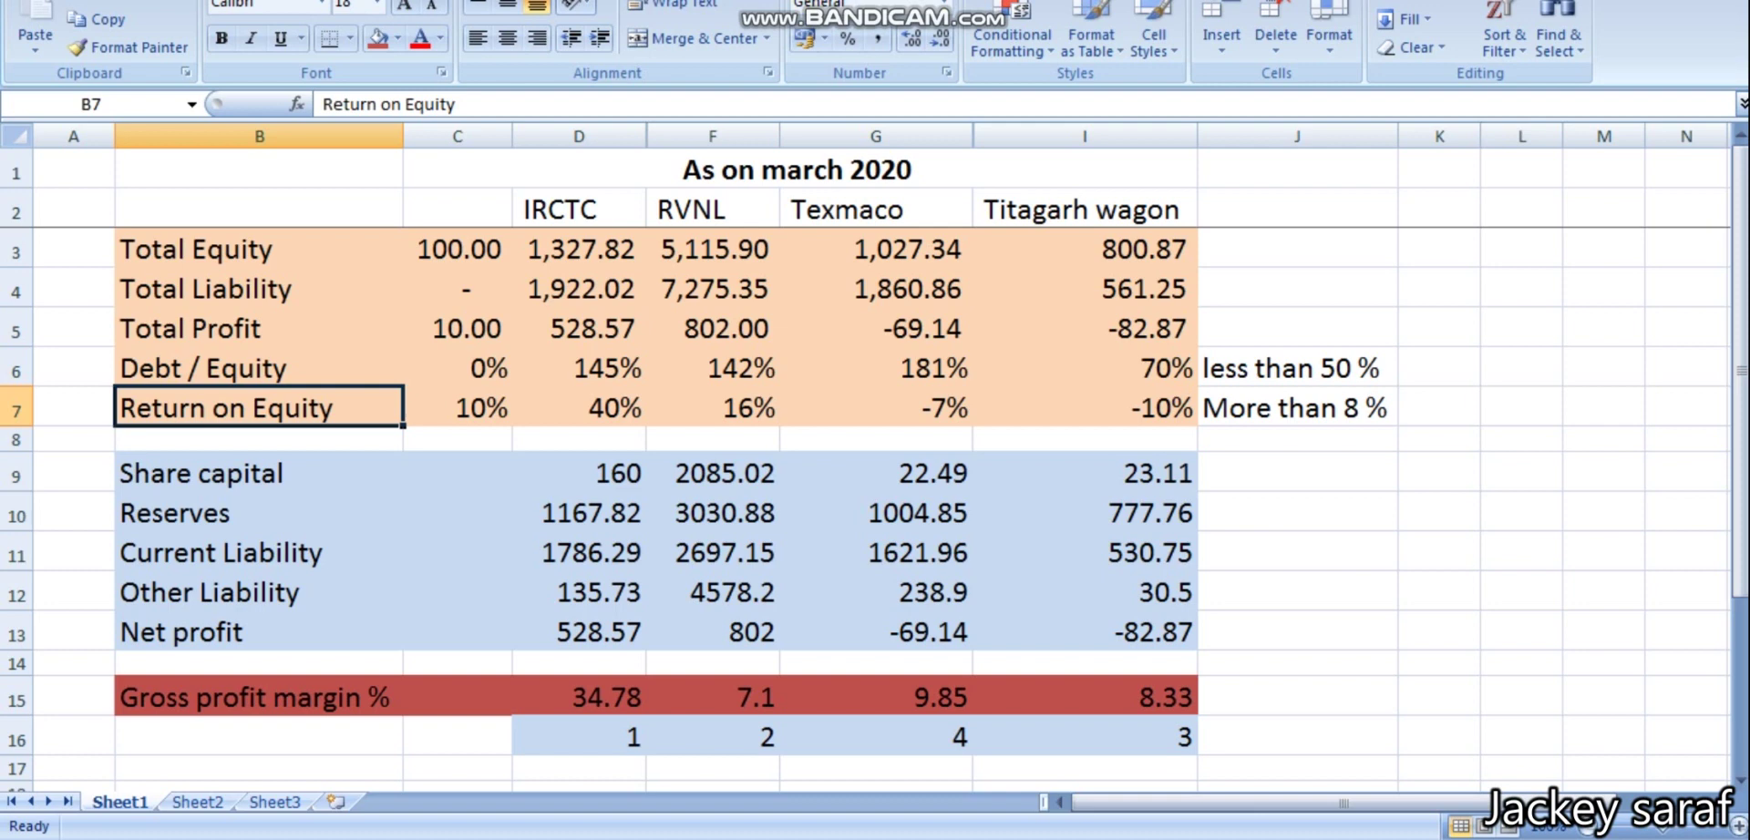
- Go over the four company headings and scroll down to the Invest 10000 cost-price block
{"action": "left_click", "coordinate": [558, 208]}
{"action": "left_click", "coordinate": [674, 208]}
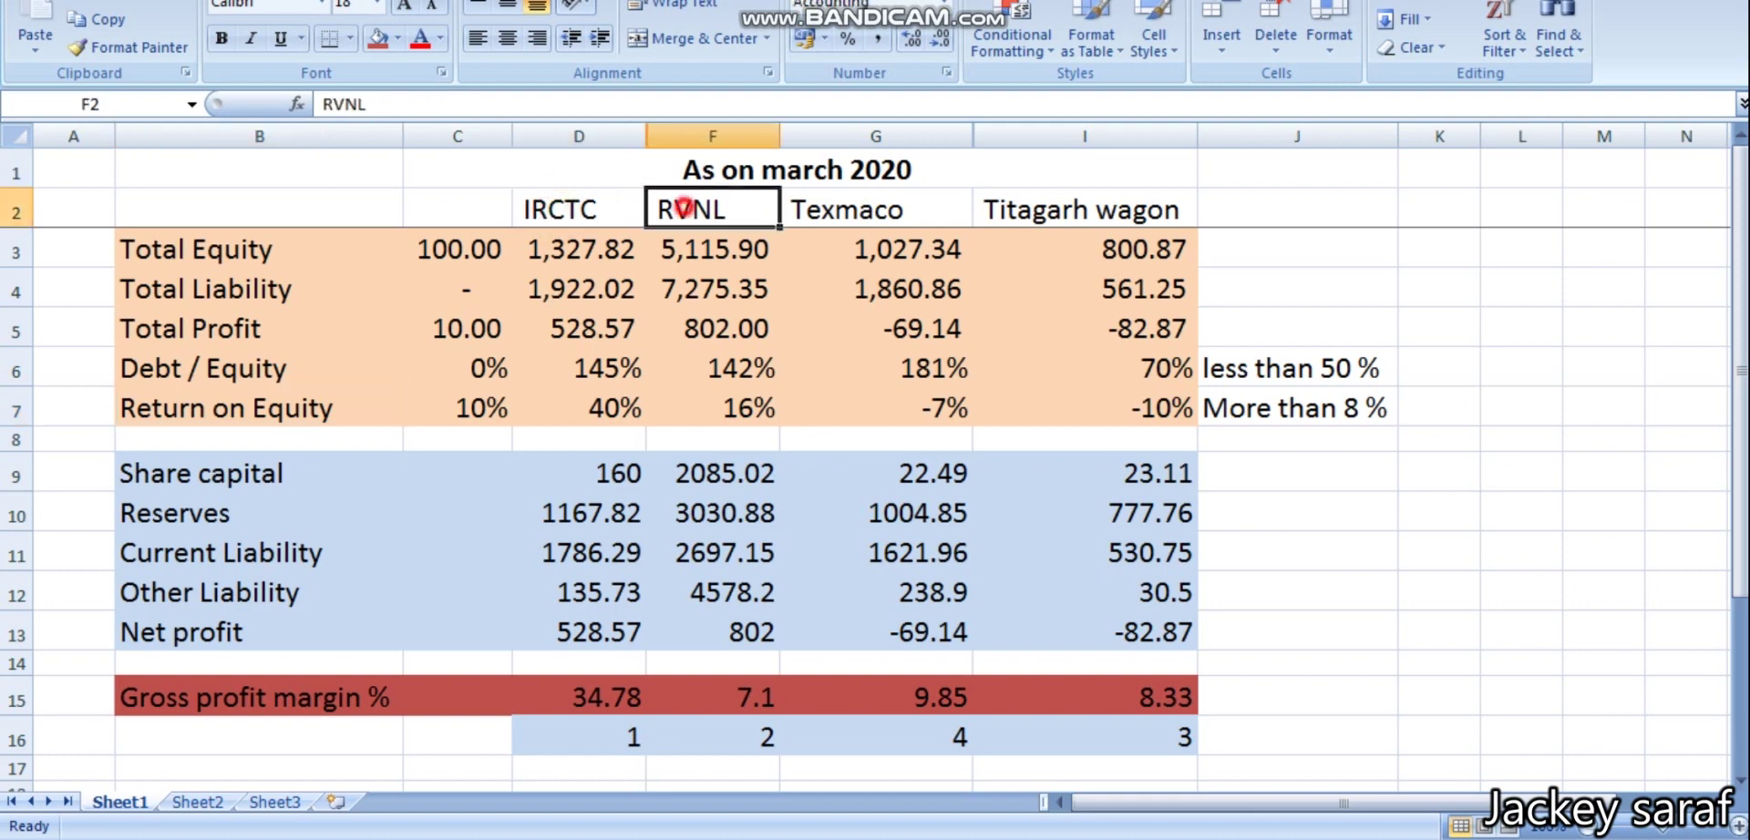
{"action": "left_click", "coordinate": [1105, 212]}
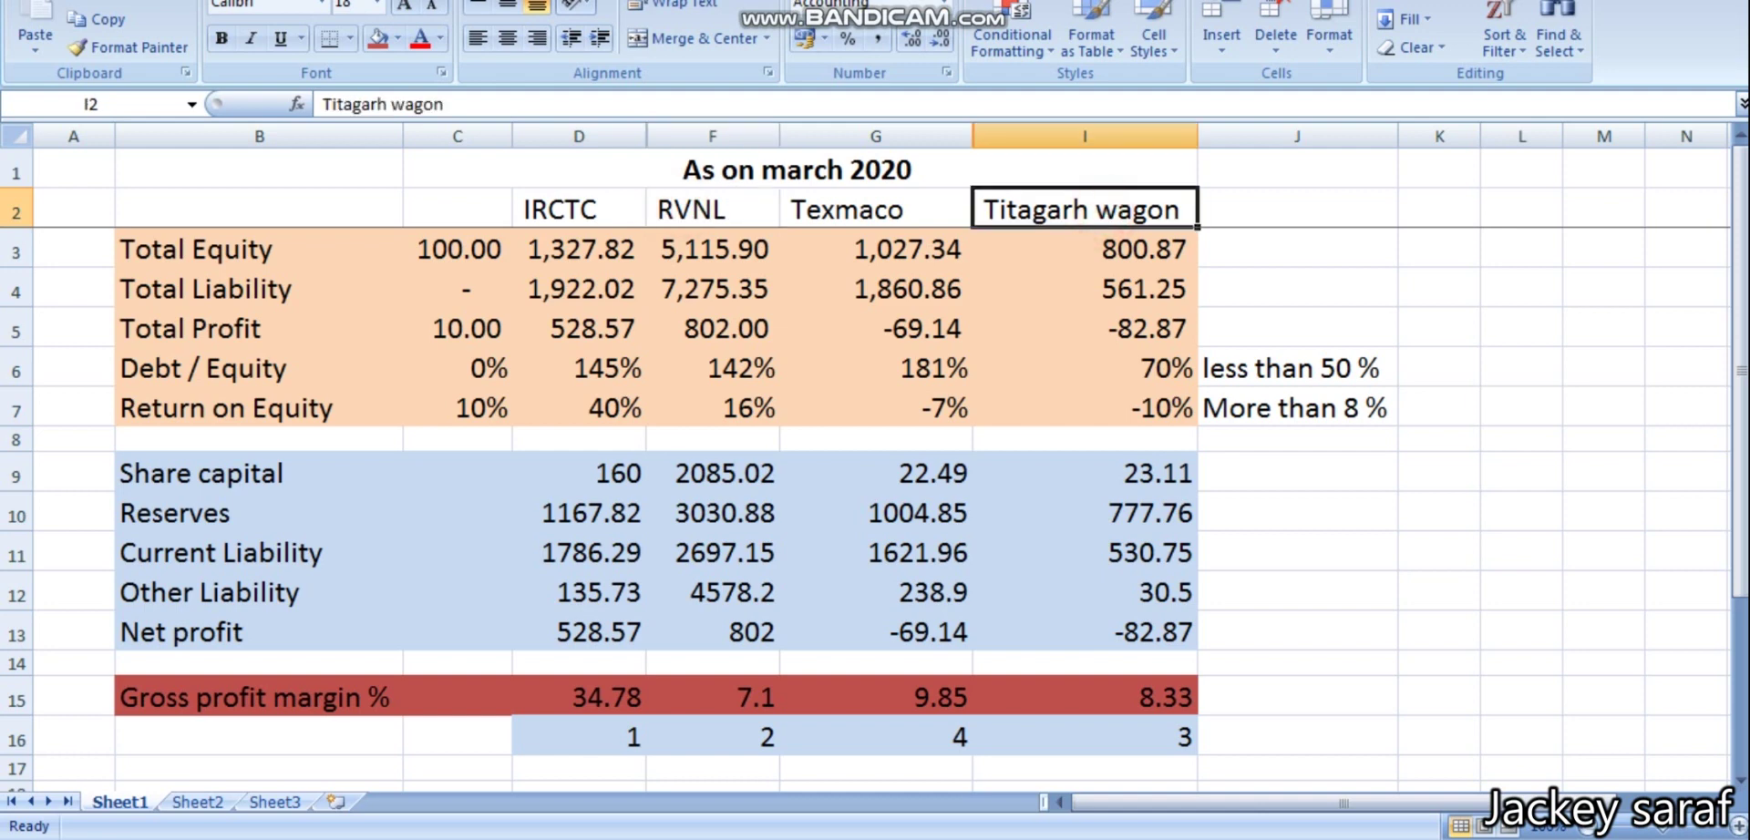
{"action": "left_click", "coordinate": [889, 207]}
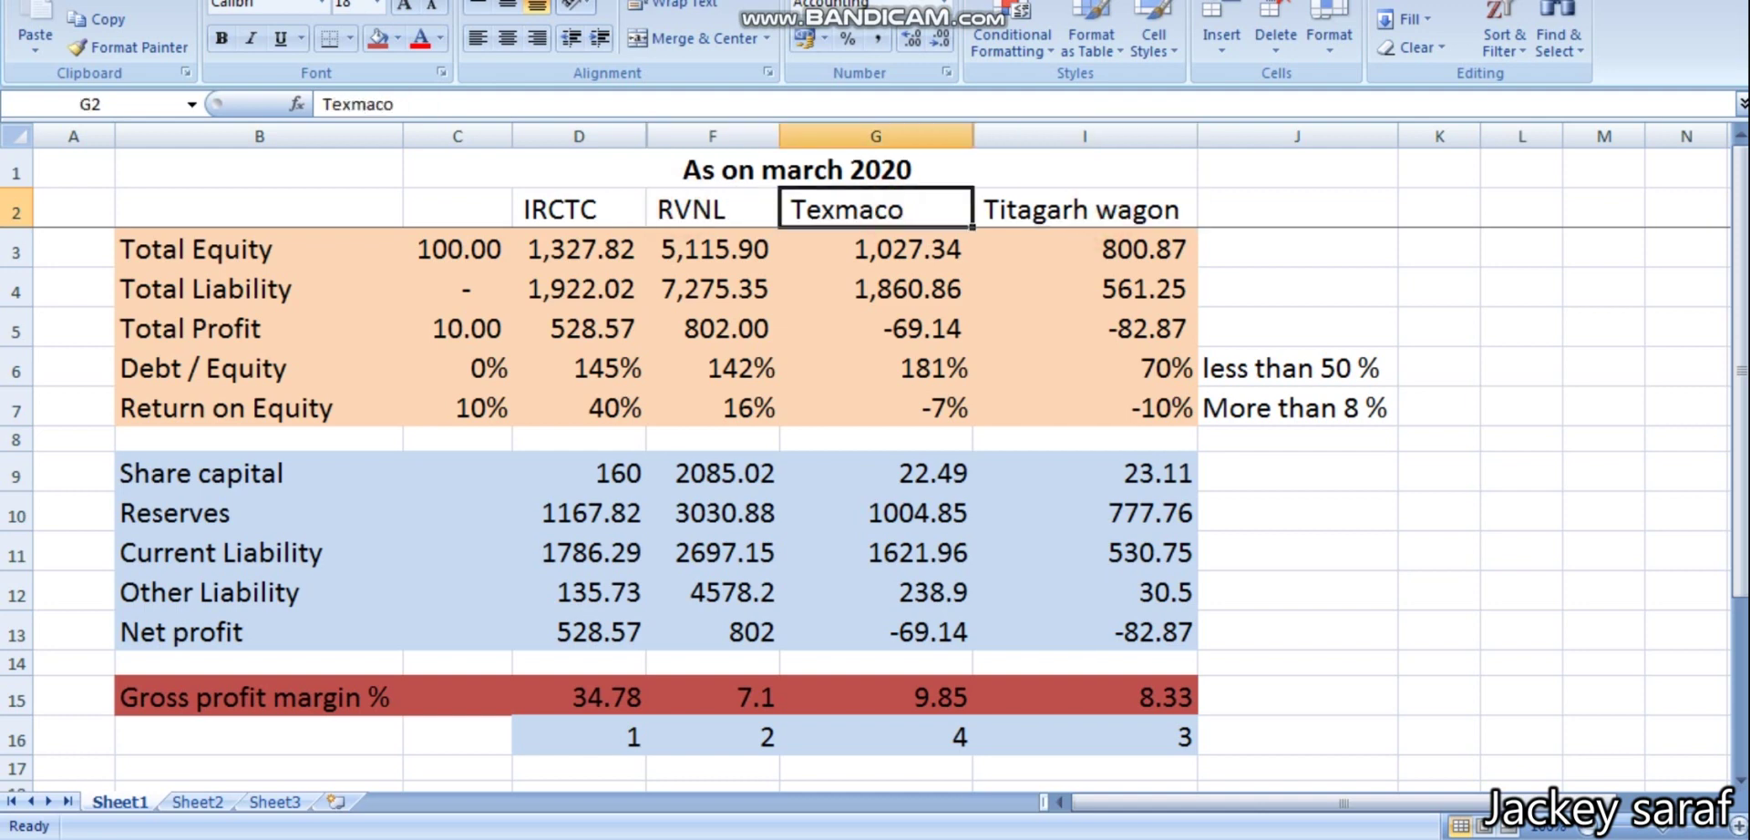
{"action": "left_click", "coordinate": [1331, 512]}
{"action": "scroll", "coordinate": [1332, 512], "scroll_direction": "down", "scroll_amount": 2}
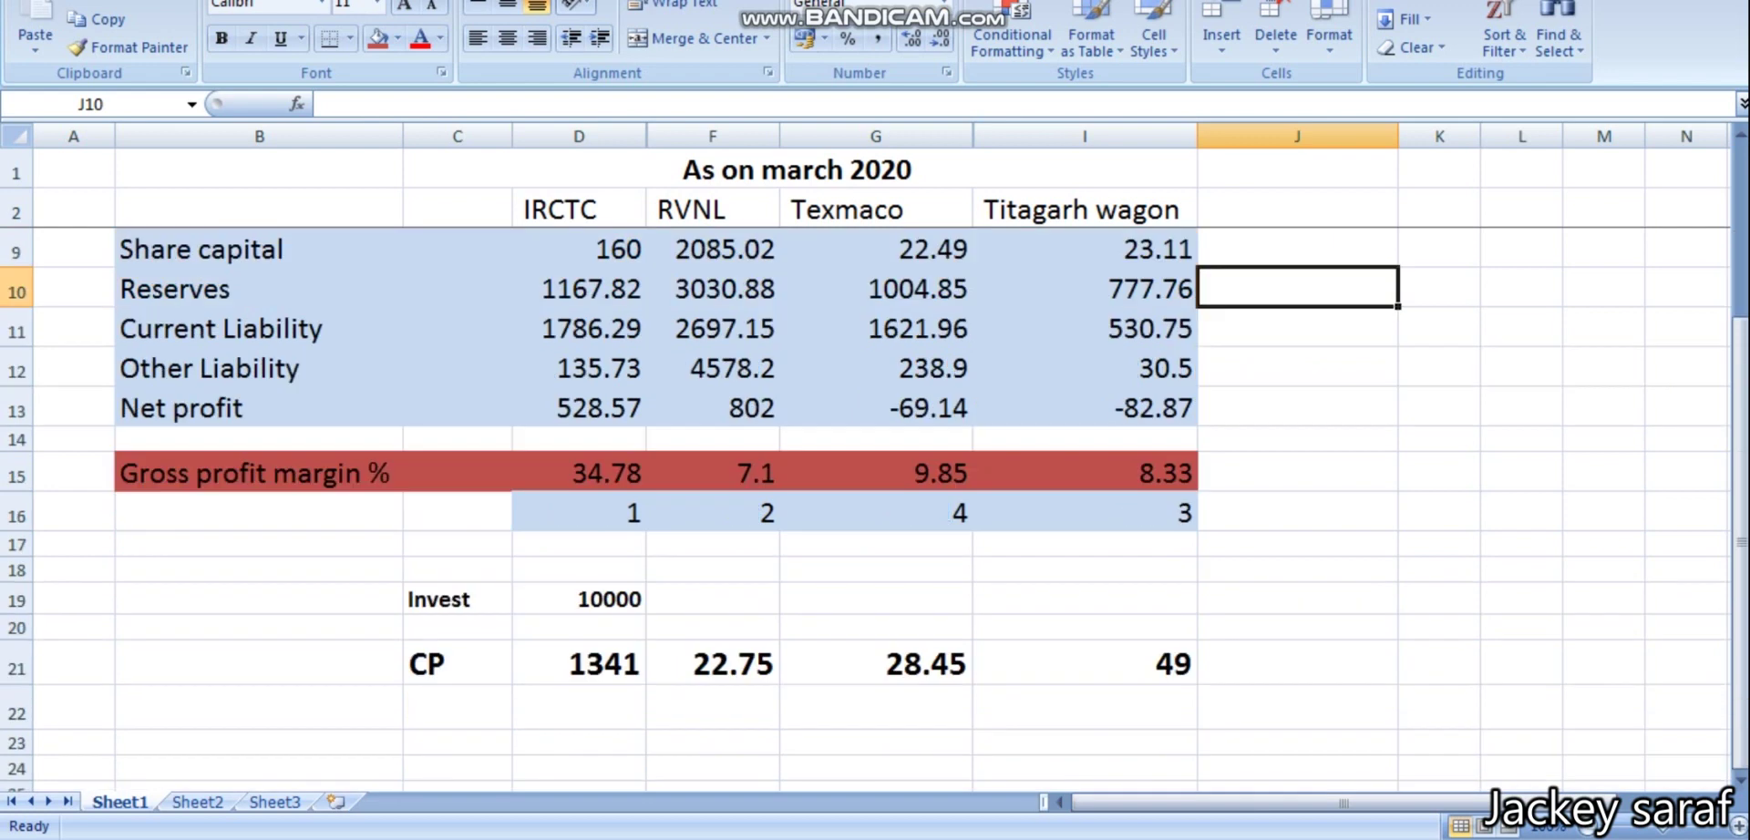
- Review the 10000 investment and the cost prices of IRCTC (1341) and RVNL (22.75)
{"action": "left_click", "coordinate": [544, 599]}
{"action": "left_click", "coordinate": [762, 676]}
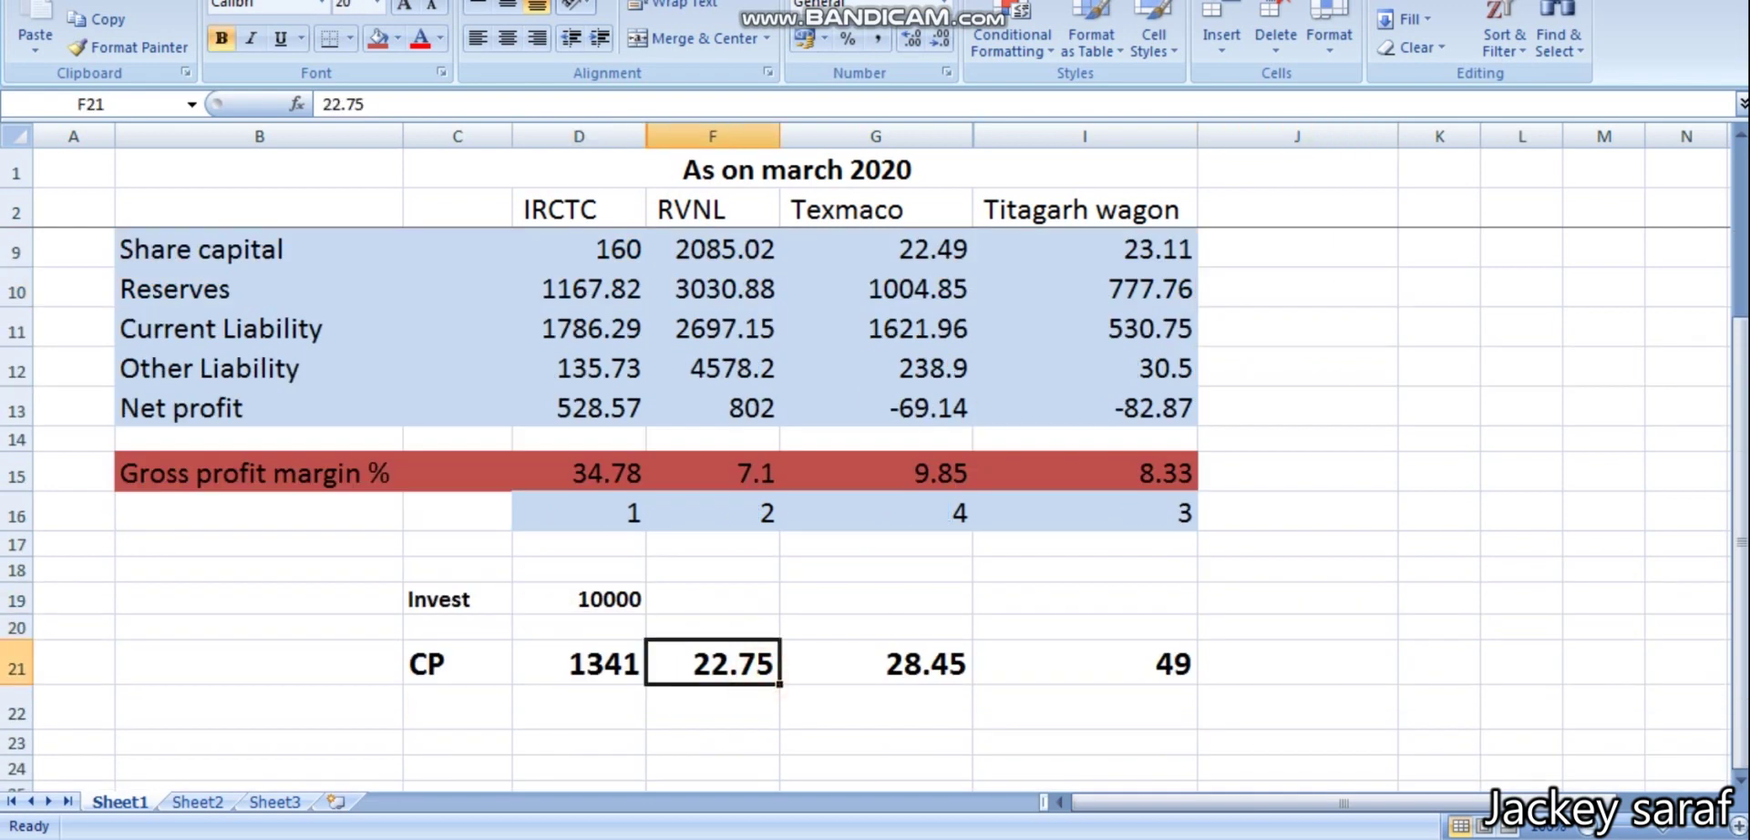
{"action": "left_click", "coordinate": [586, 670]}
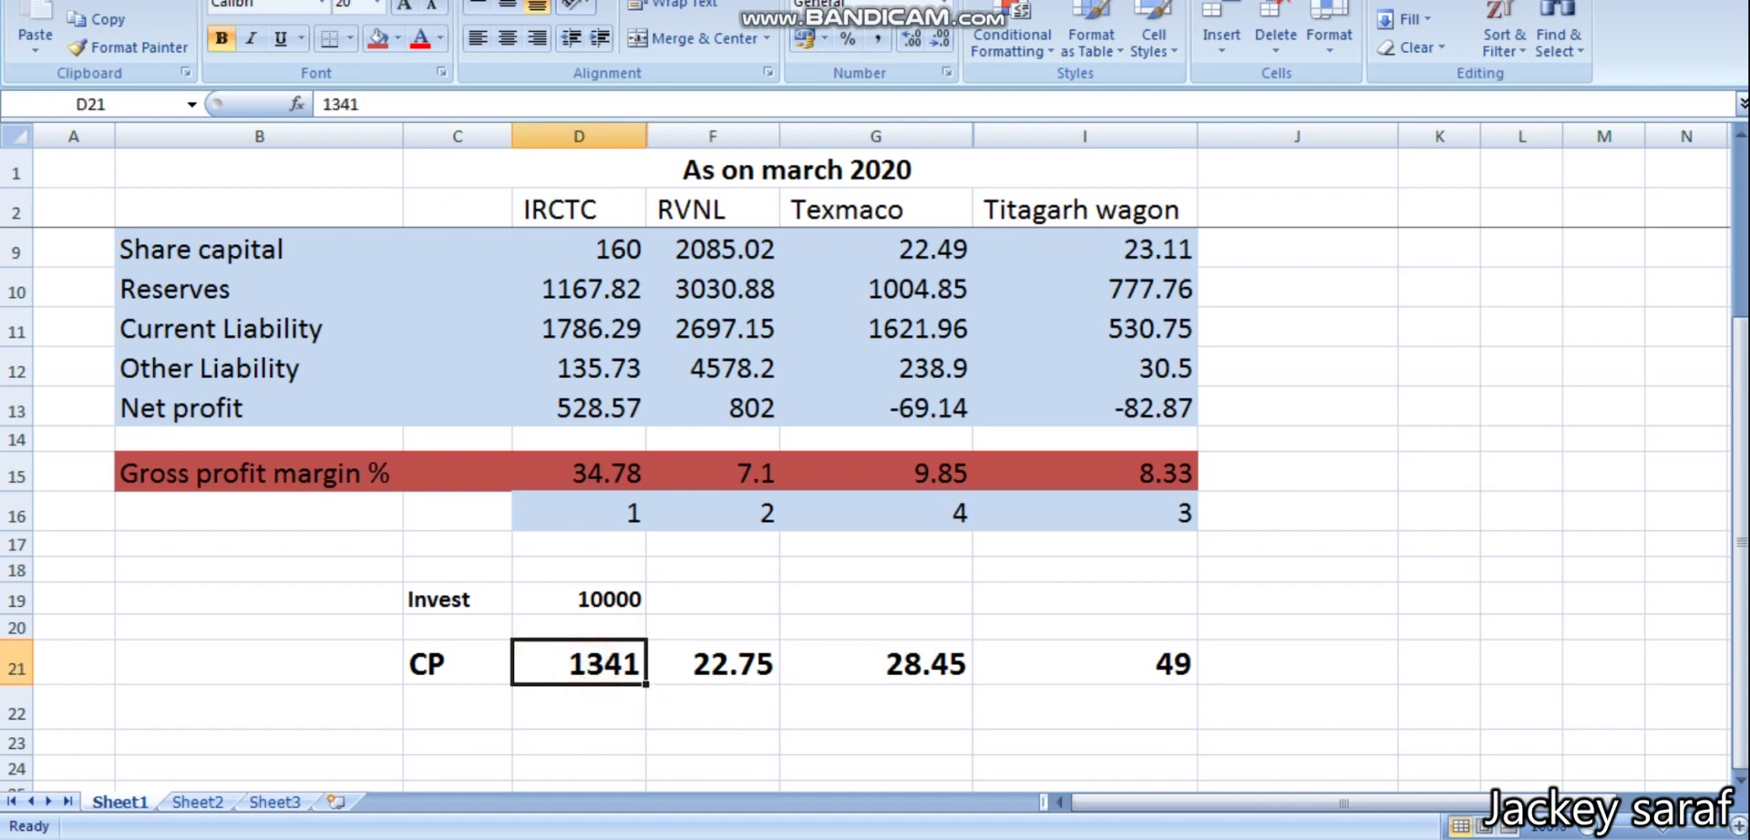
{"action": "left_click", "coordinate": [711, 663]}
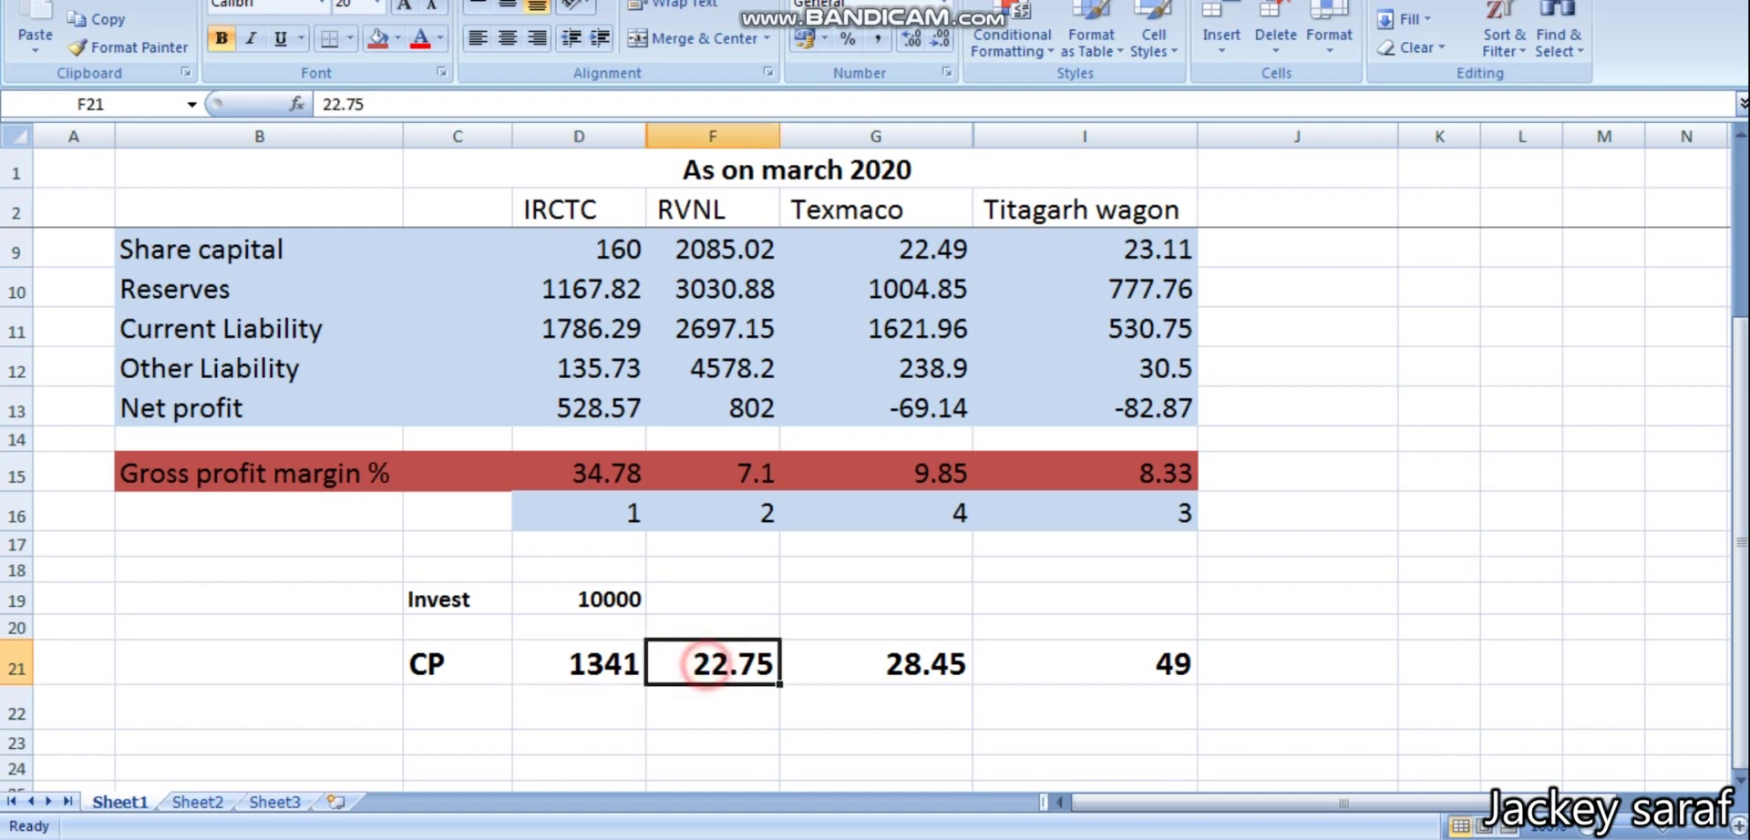
- Enter 25 under RVNL's 22.75 and 1,500 under IRCTC's 1341 in row 22
{"action": "left_click", "coordinate": [715, 704]}
{"action": "type", "text": "25"}
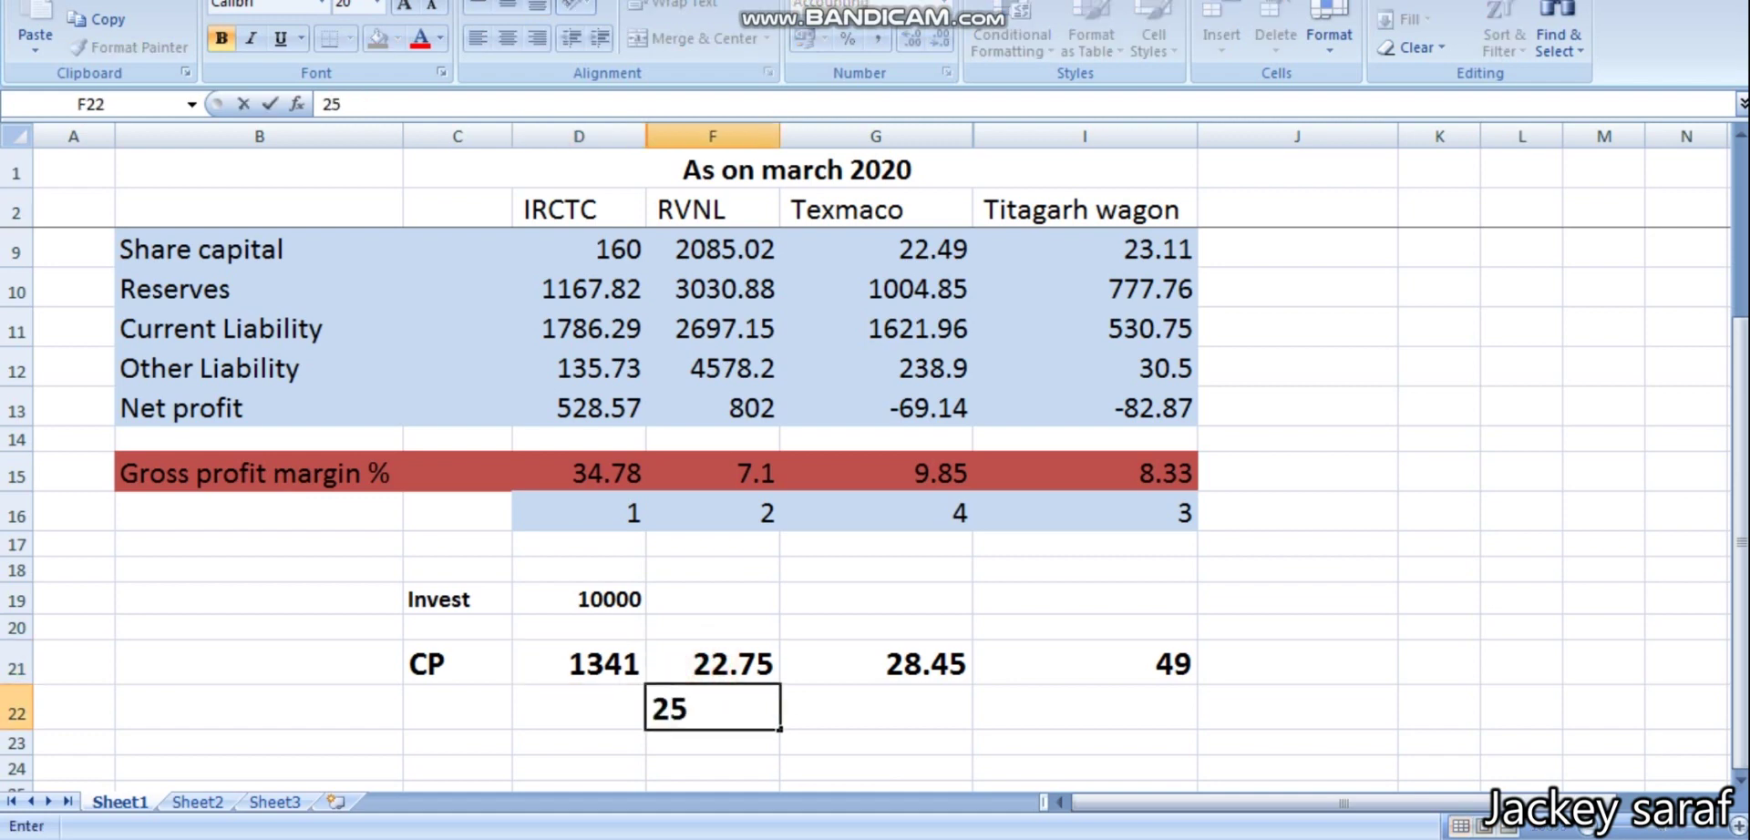
{"action": "key", "text": "Left"}
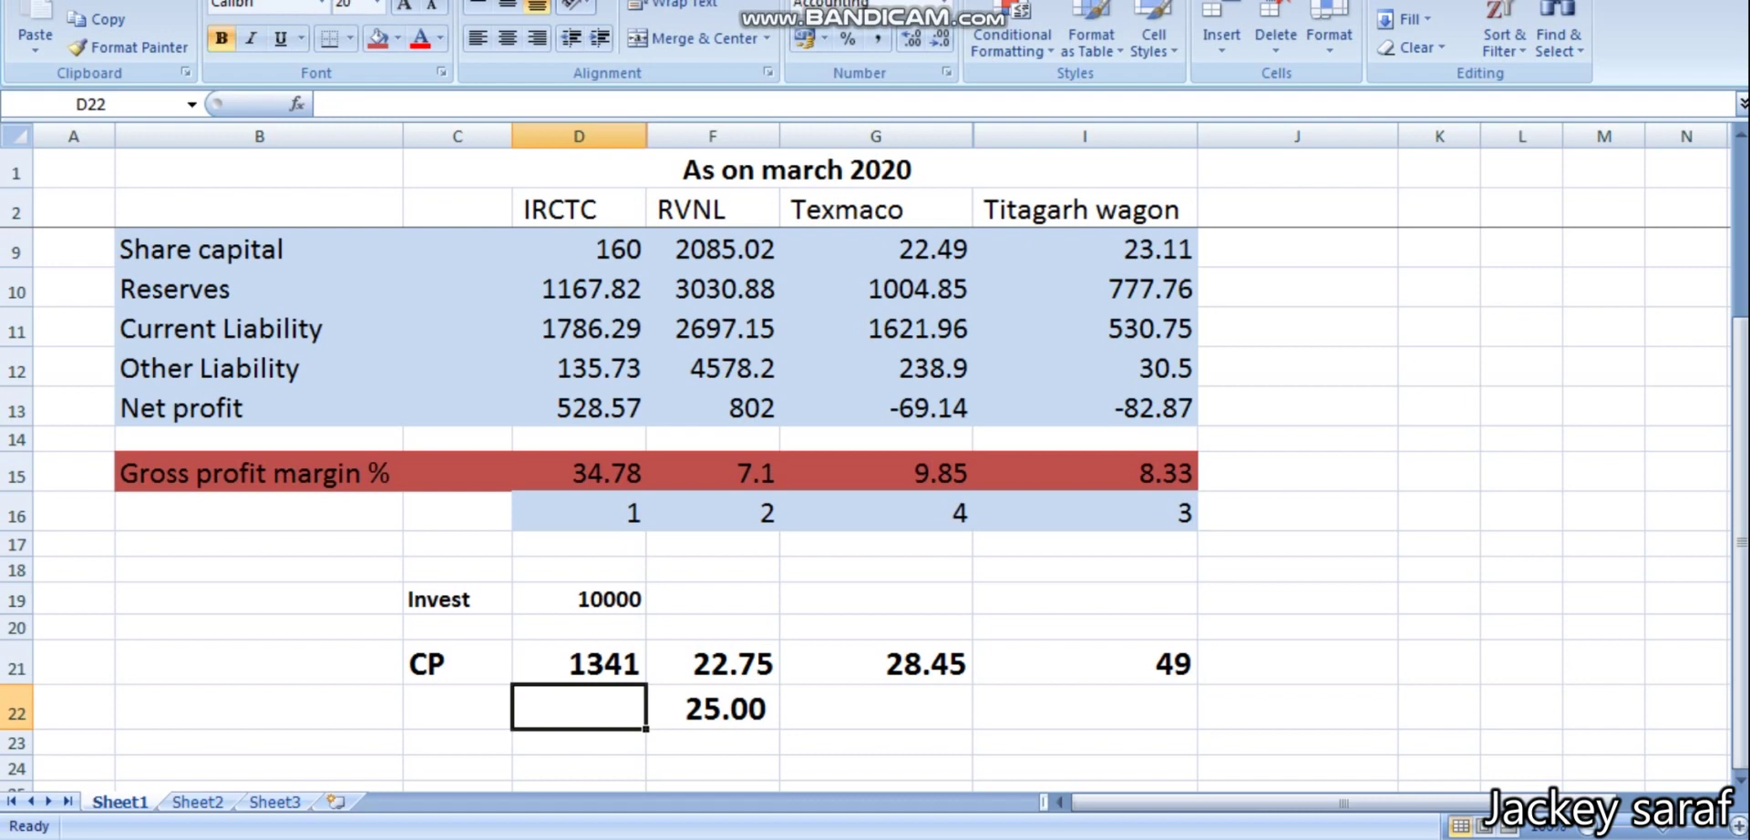
{"action": "type", "text": "1,5"}
{"action": "type", "text": "00"}
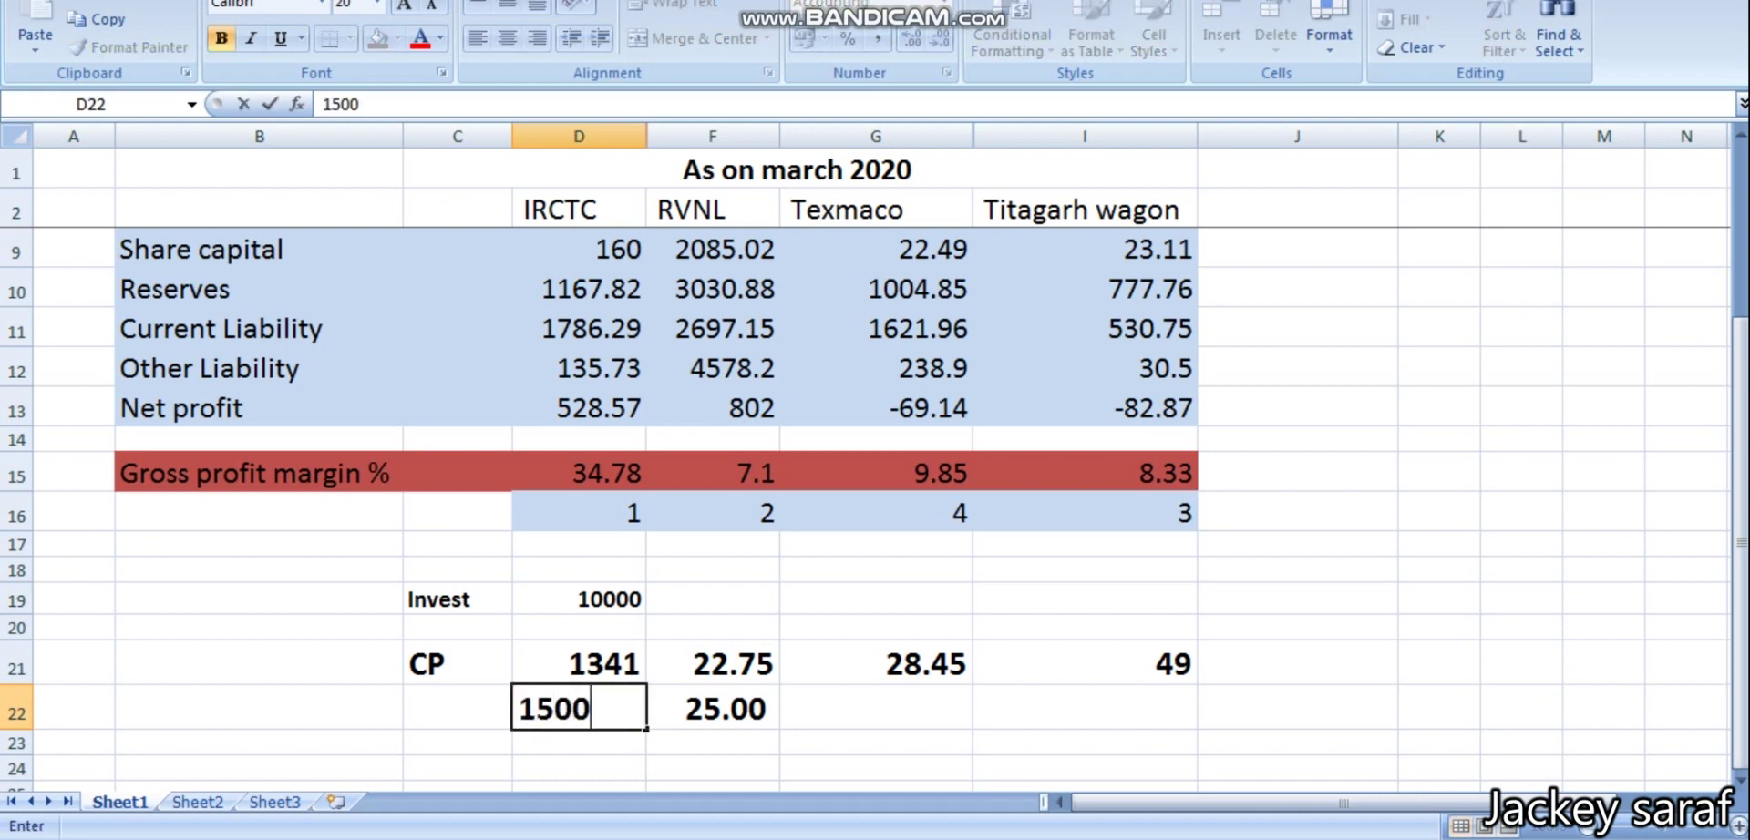
{"action": "key", "text": "Return"}
{"action": "key", "text": "Right"}
{"action": "key", "text": "Up"}
{"action": "key", "text": "Up"}
{"action": "key", "text": "Up"}
{"action": "key", "text": "Up"}
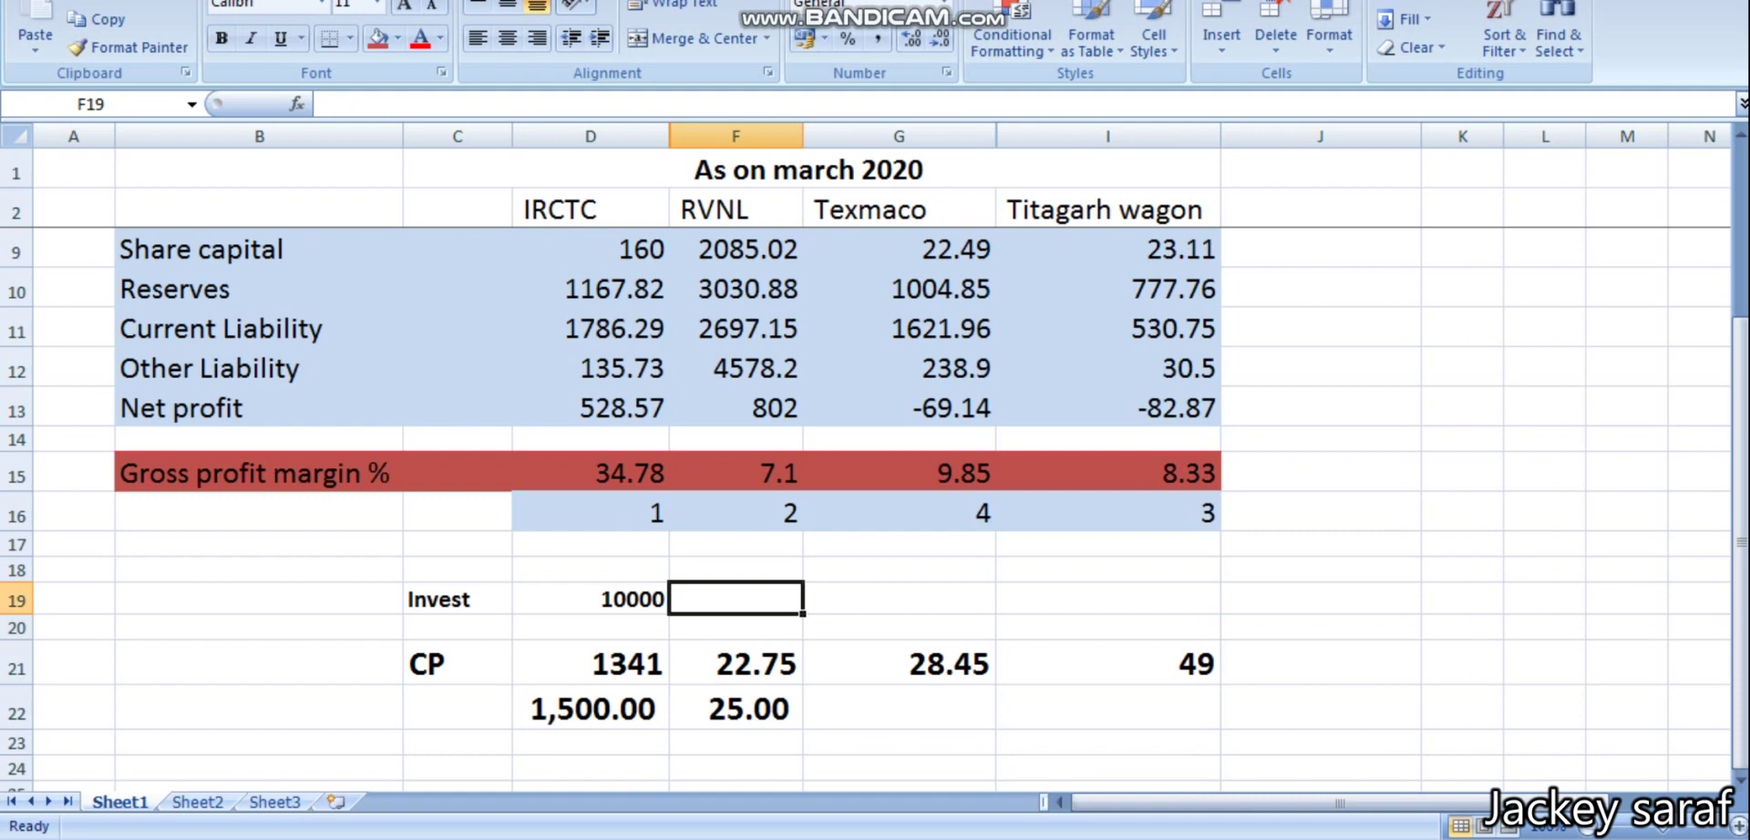
- Enter 1000 in RVNL's column beside the 10000 investment
{"action": "type", "text": "1000"}
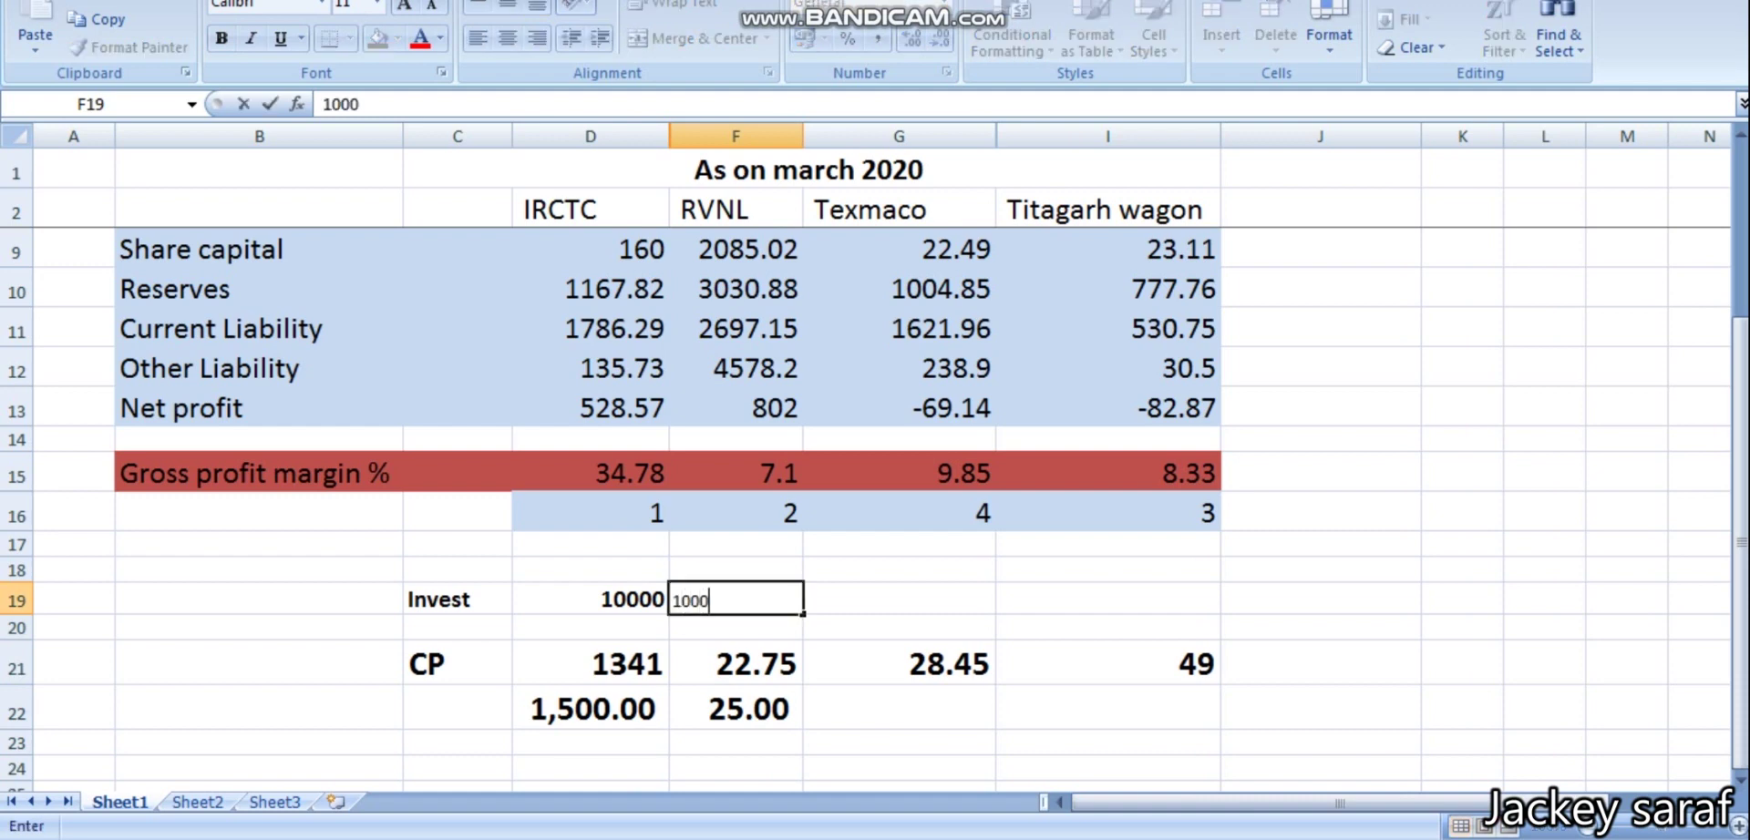
{"action": "key", "text": "Right"}
{"action": "key", "text": "Left"}
{"action": "key", "text": "Left"}
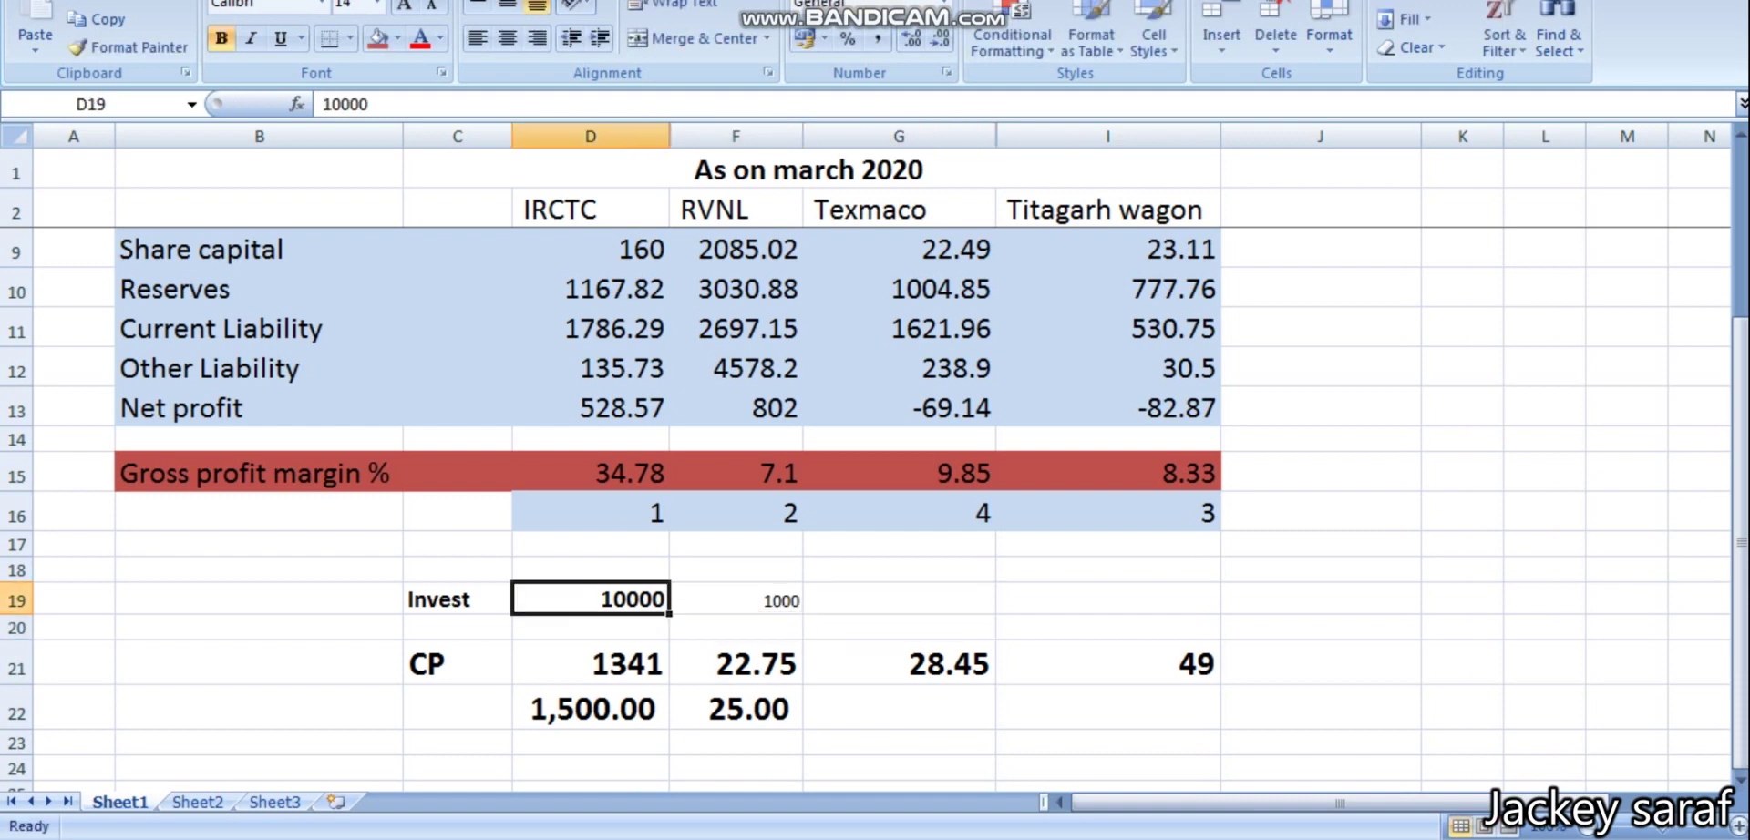
{"action": "key", "text": "Right"}
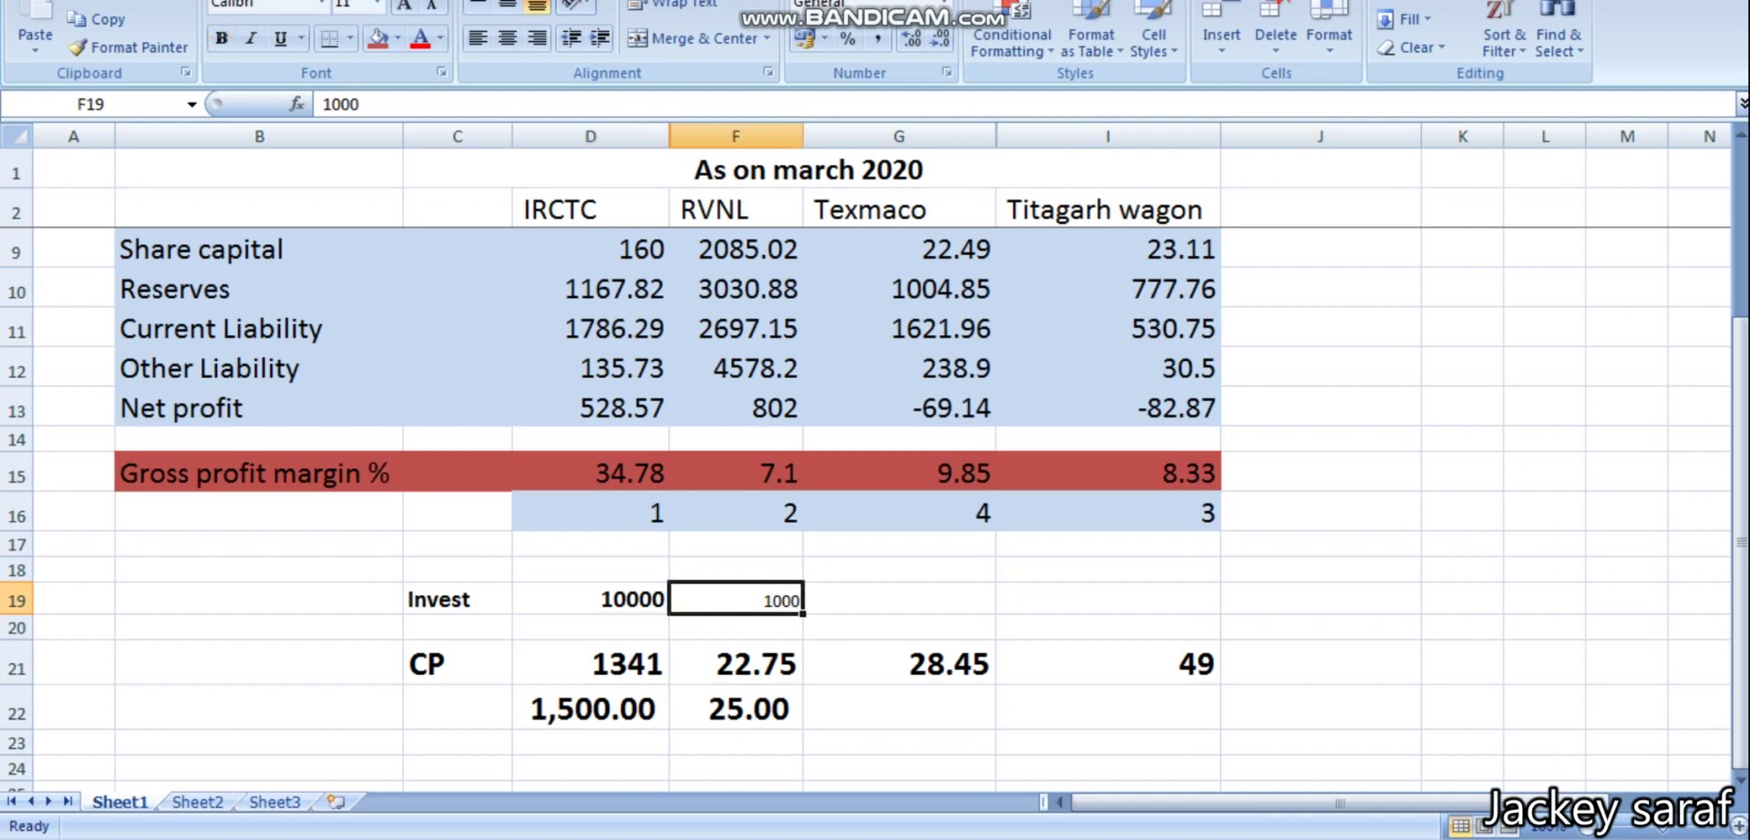
{"action": "key", "text": "Left"}
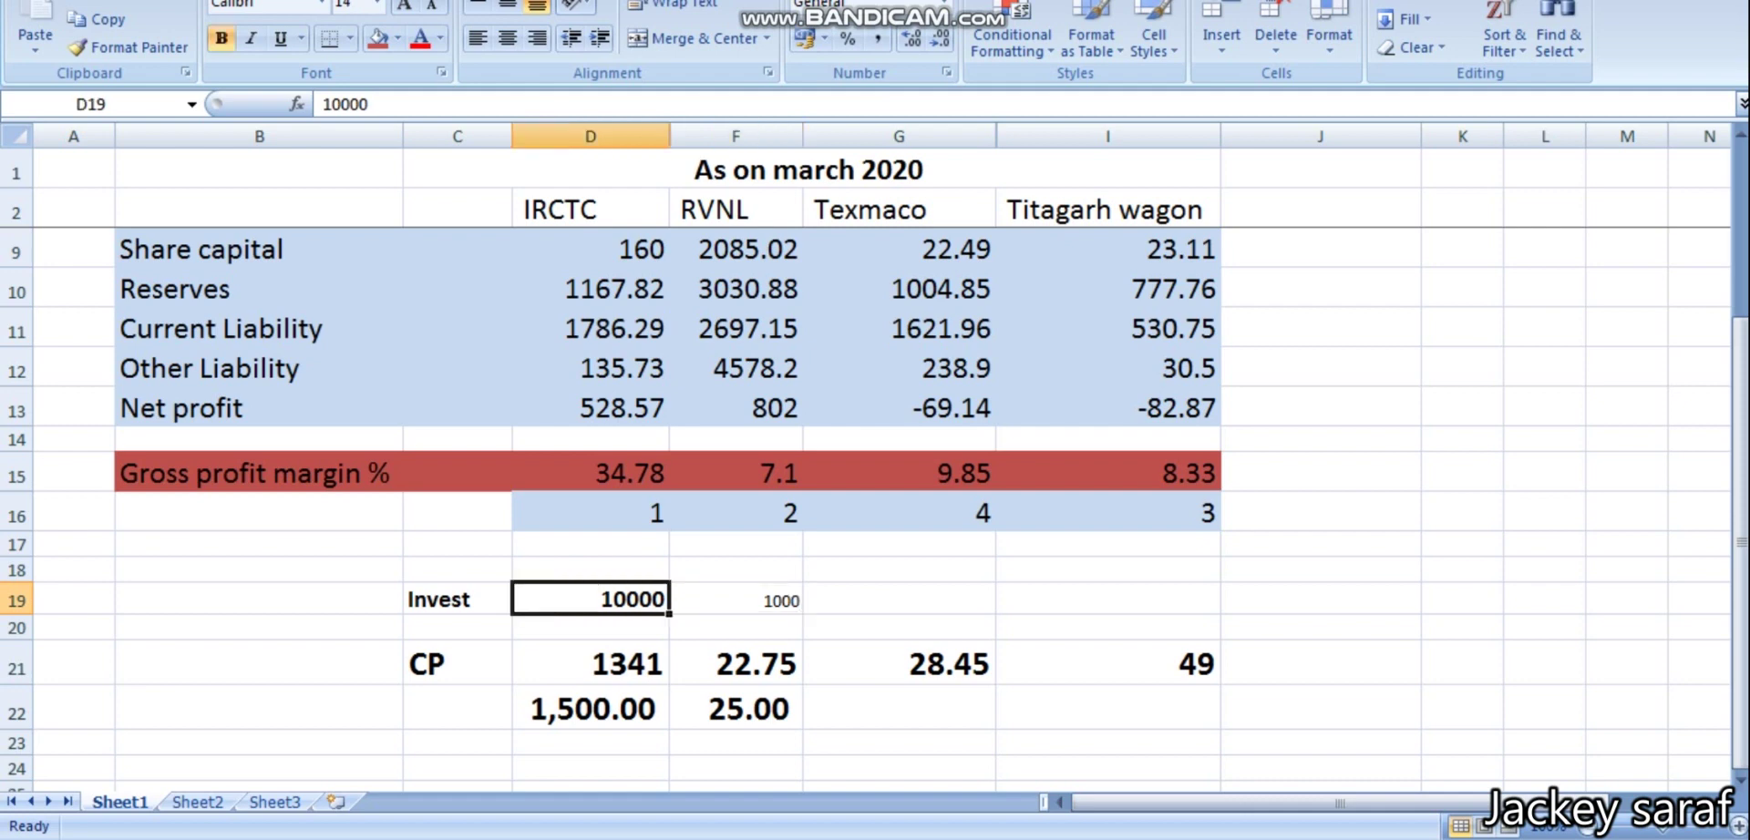
{"action": "key", "text": "Right"}
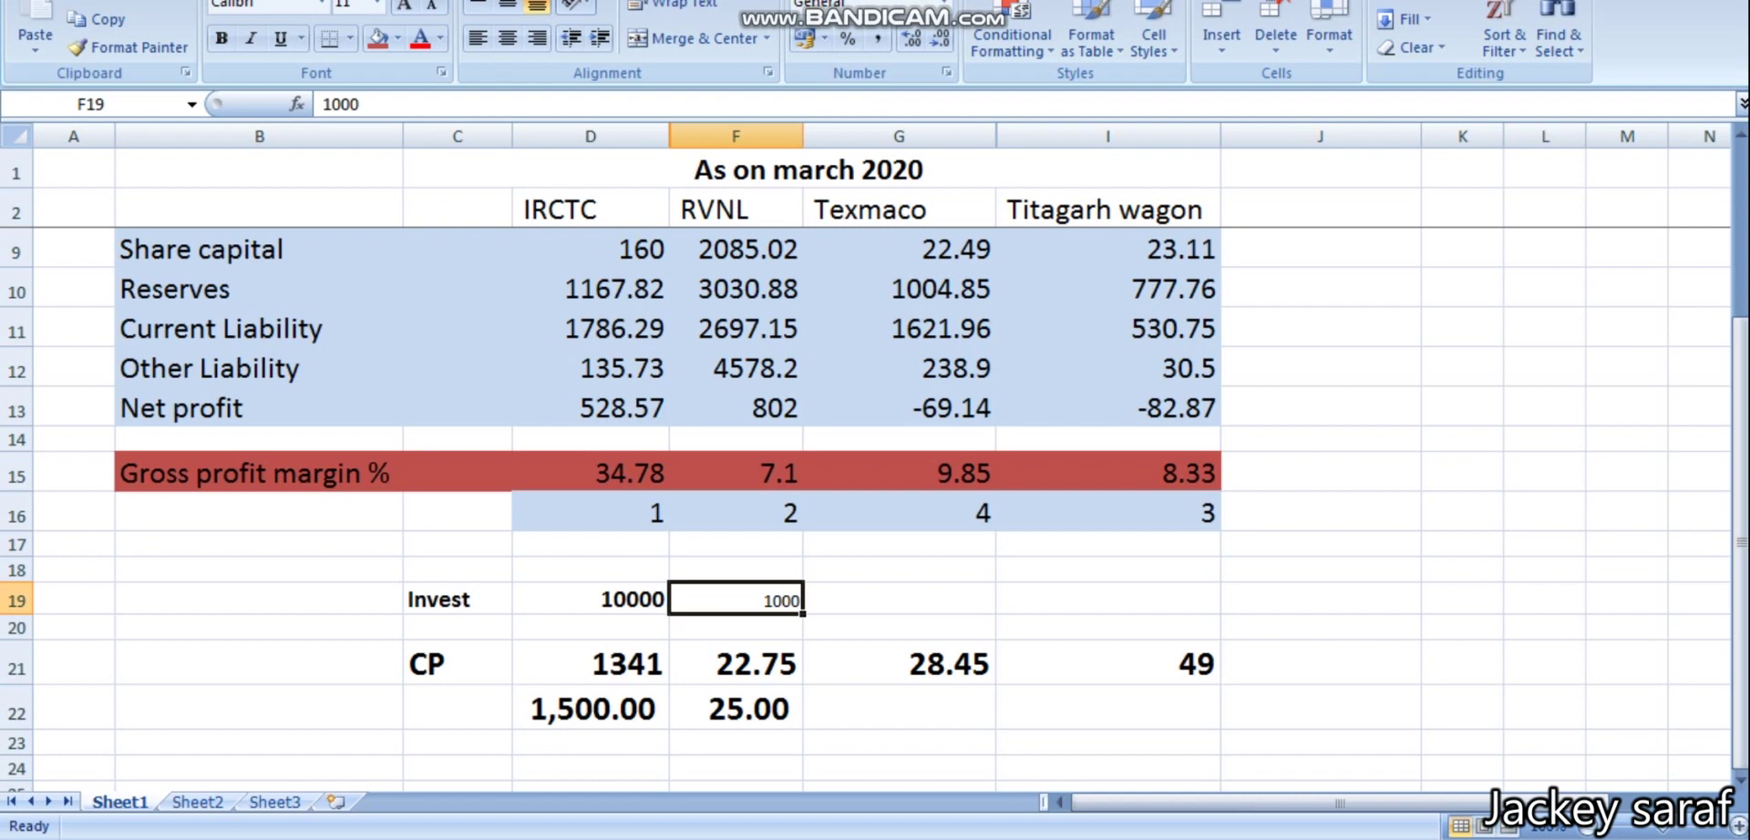
- Walk through the 1341, 1,500.00, 22.75, 25.00 and 1000 figures, then return to the browser
{"action": "left_click", "coordinate": [578, 598]}
{"action": "scroll", "coordinate": [578, 597], "scroll_direction": "up", "scroll_amount": 1}
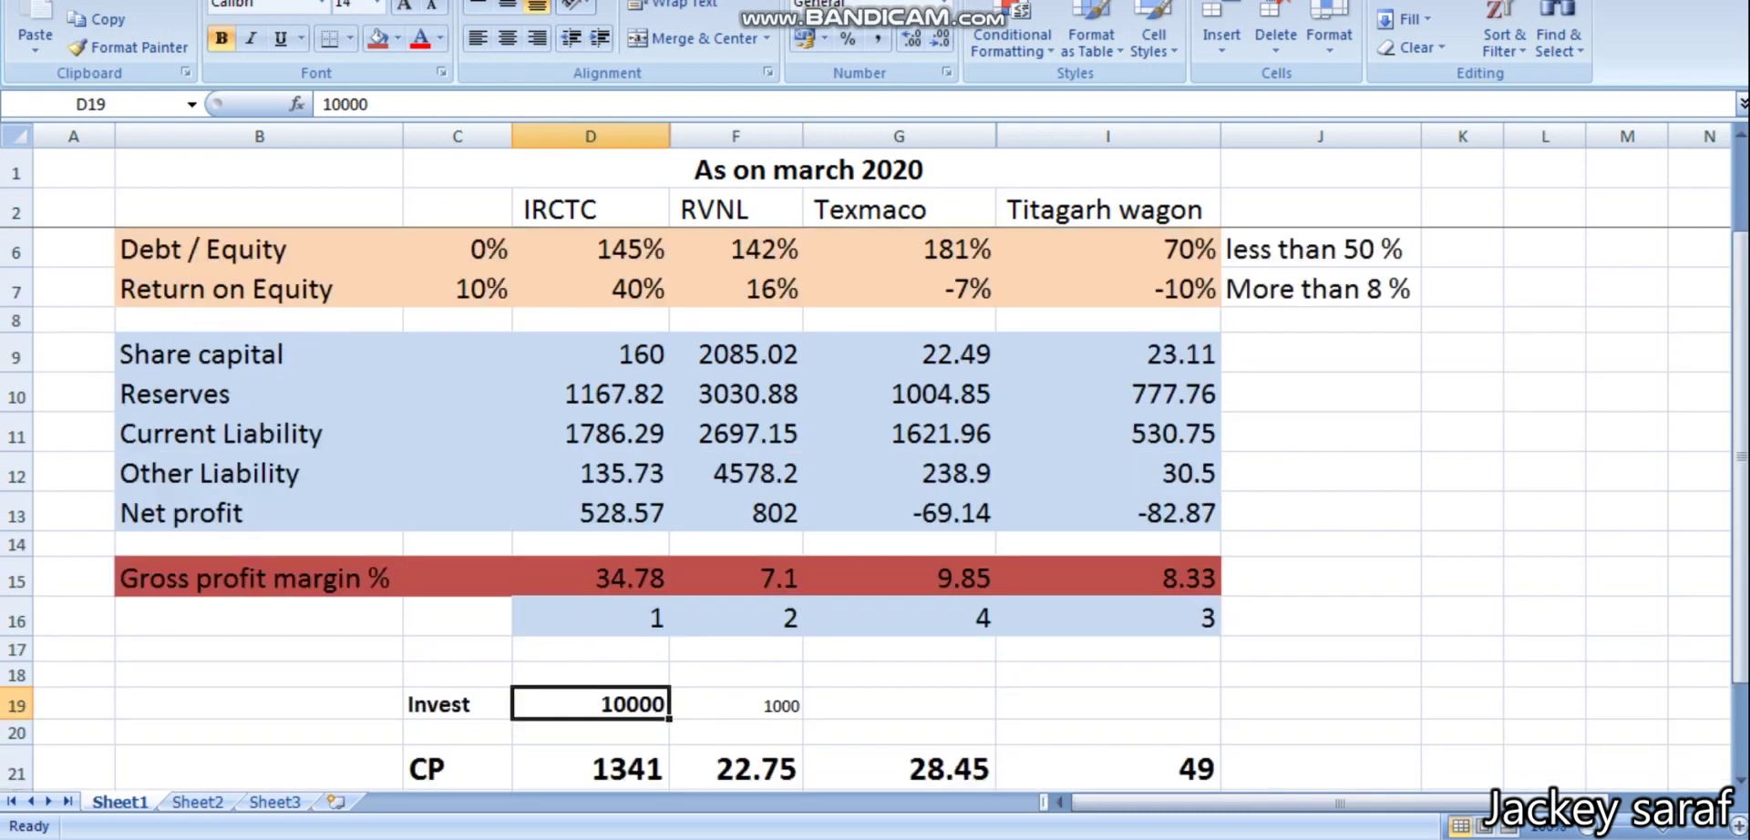
{"action": "scroll", "coordinate": [866, 510], "scroll_direction": "down", "scroll_amount": 1}
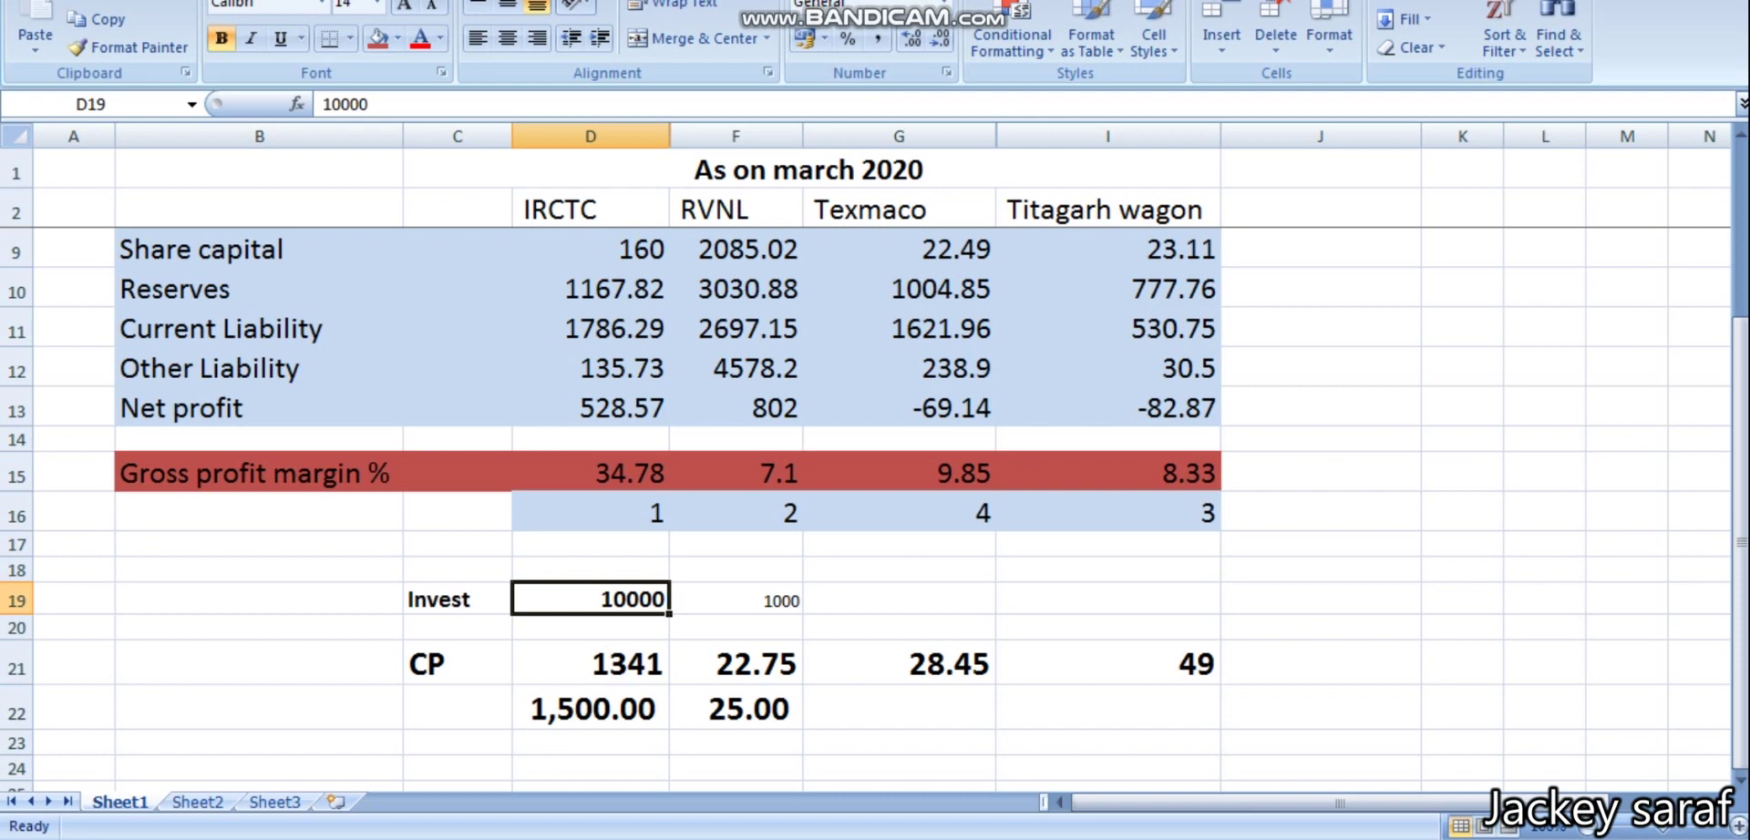
{"action": "left_click", "coordinate": [570, 660]}
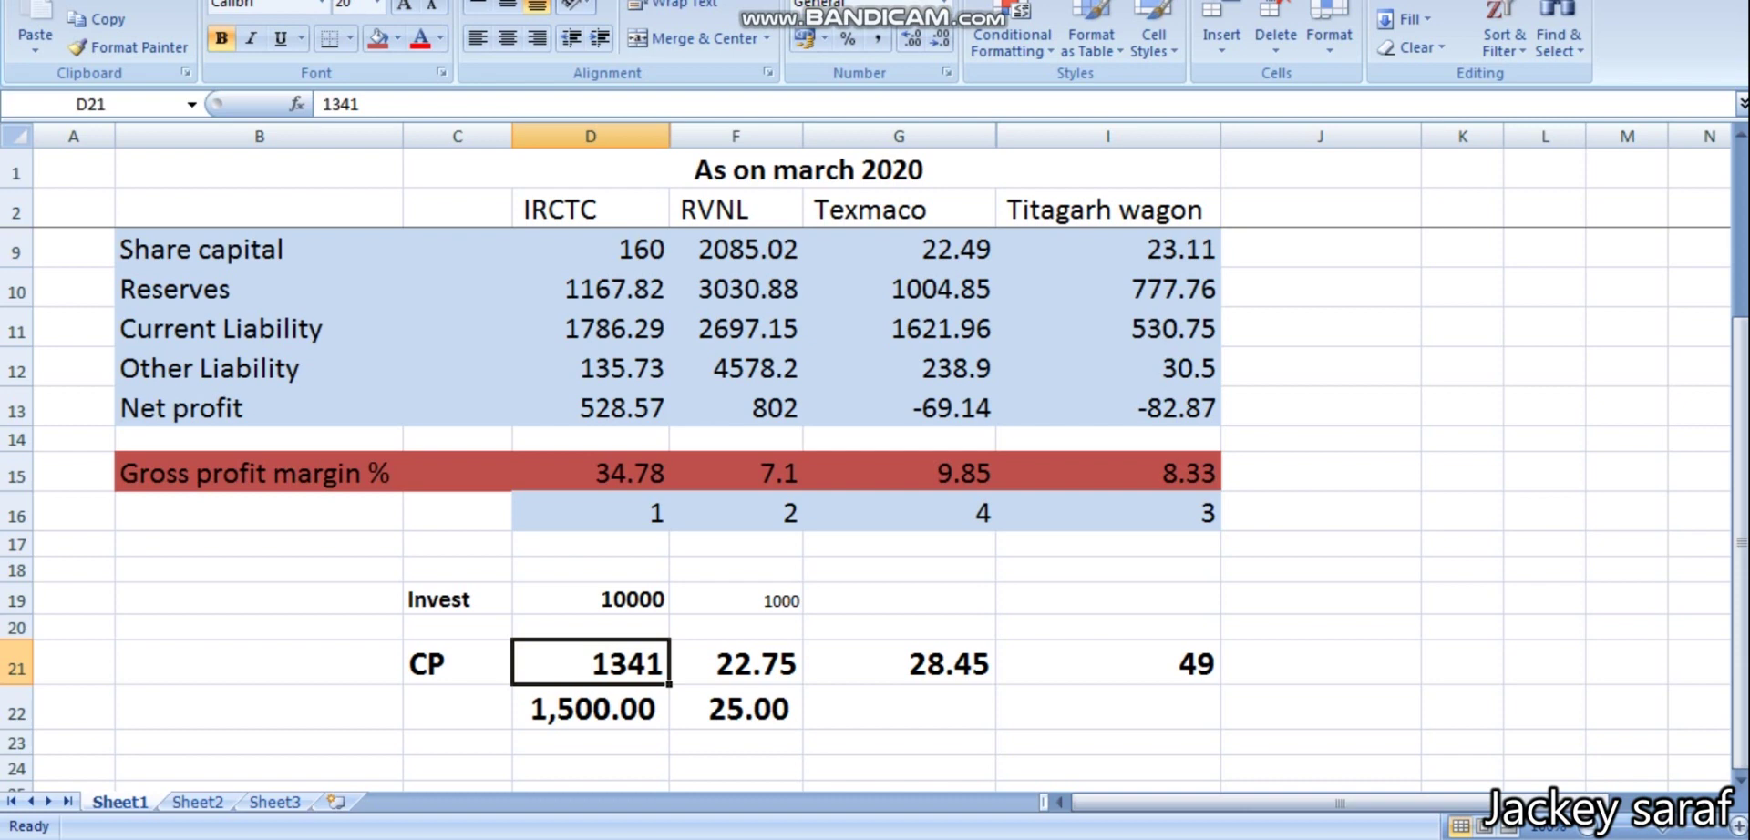
{"action": "left_click", "coordinate": [599, 713]}
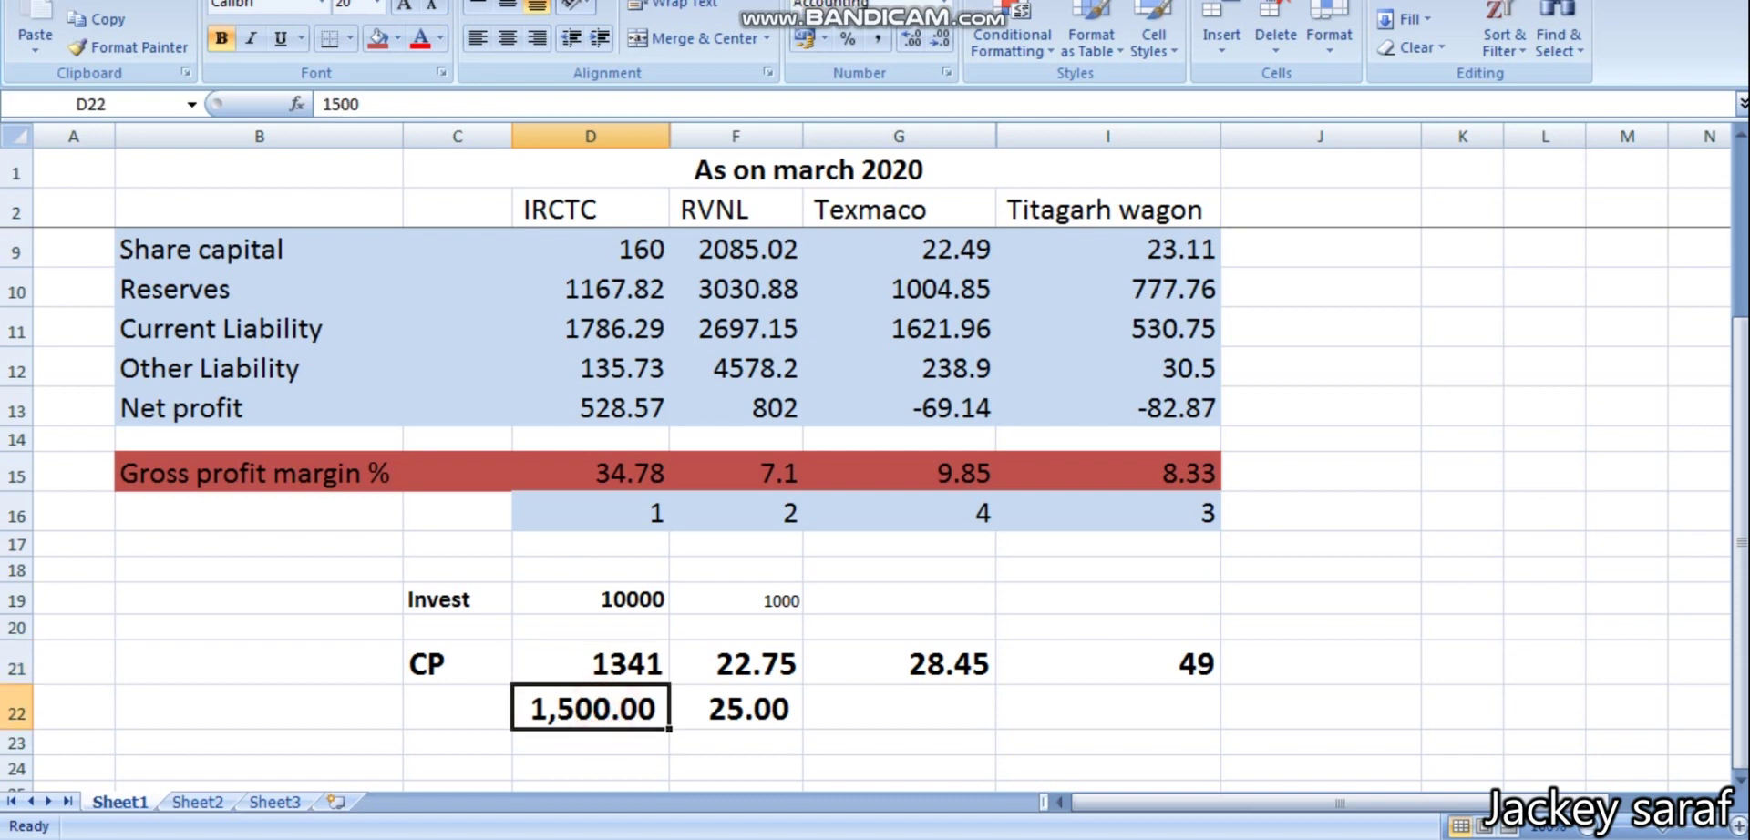
{"action": "left_click", "coordinate": [762, 602]}
{"action": "left_click", "coordinate": [734, 663]}
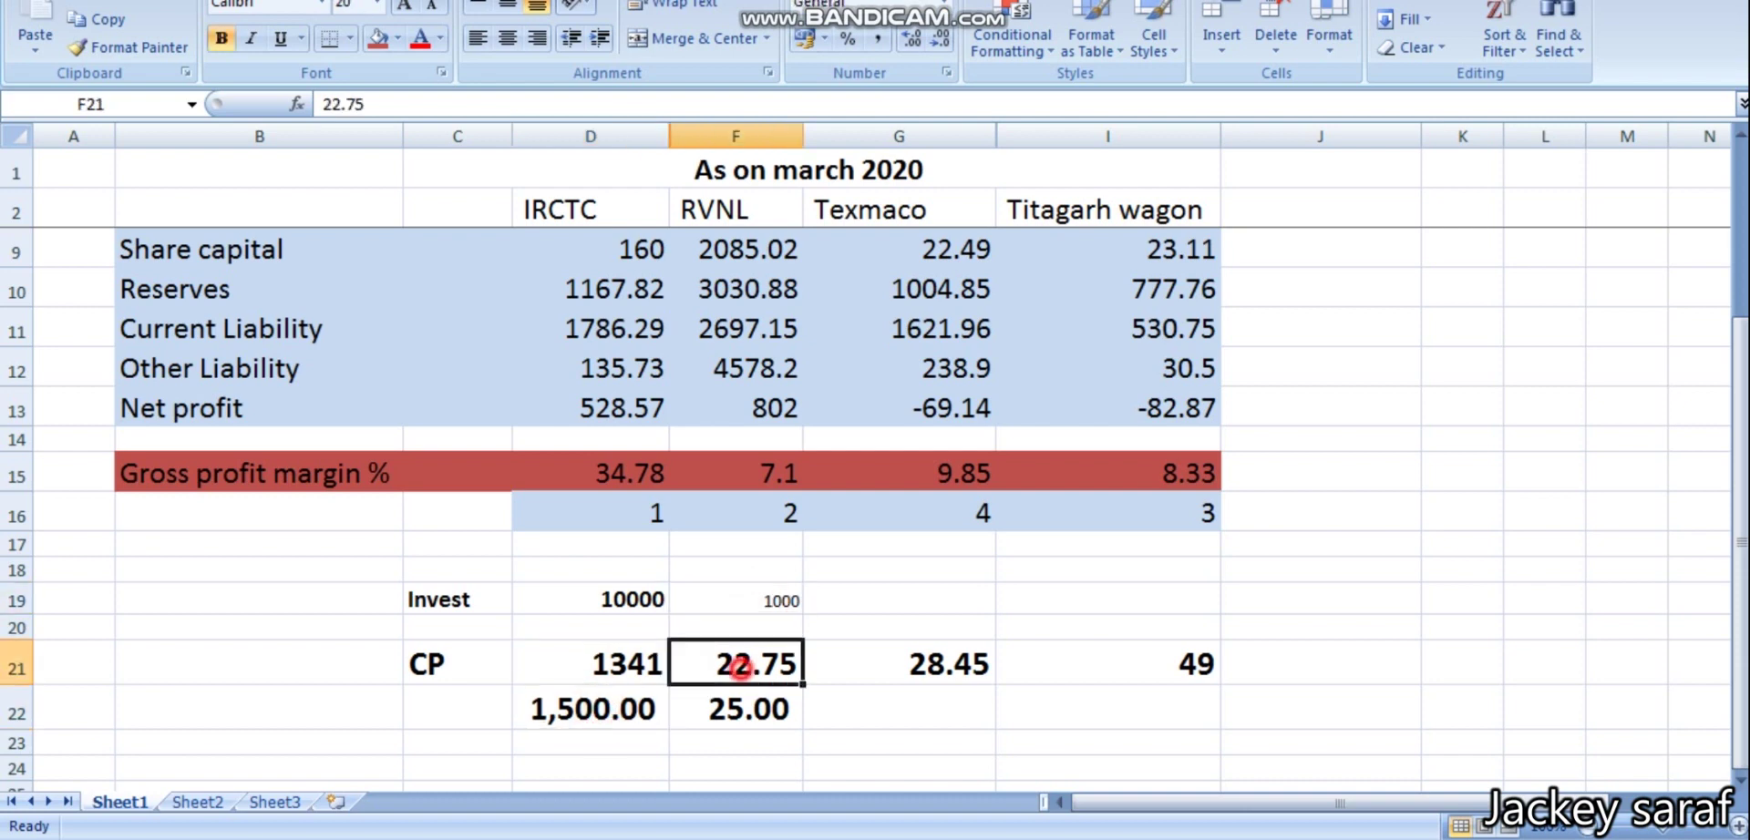
{"action": "left_click", "coordinate": [741, 706]}
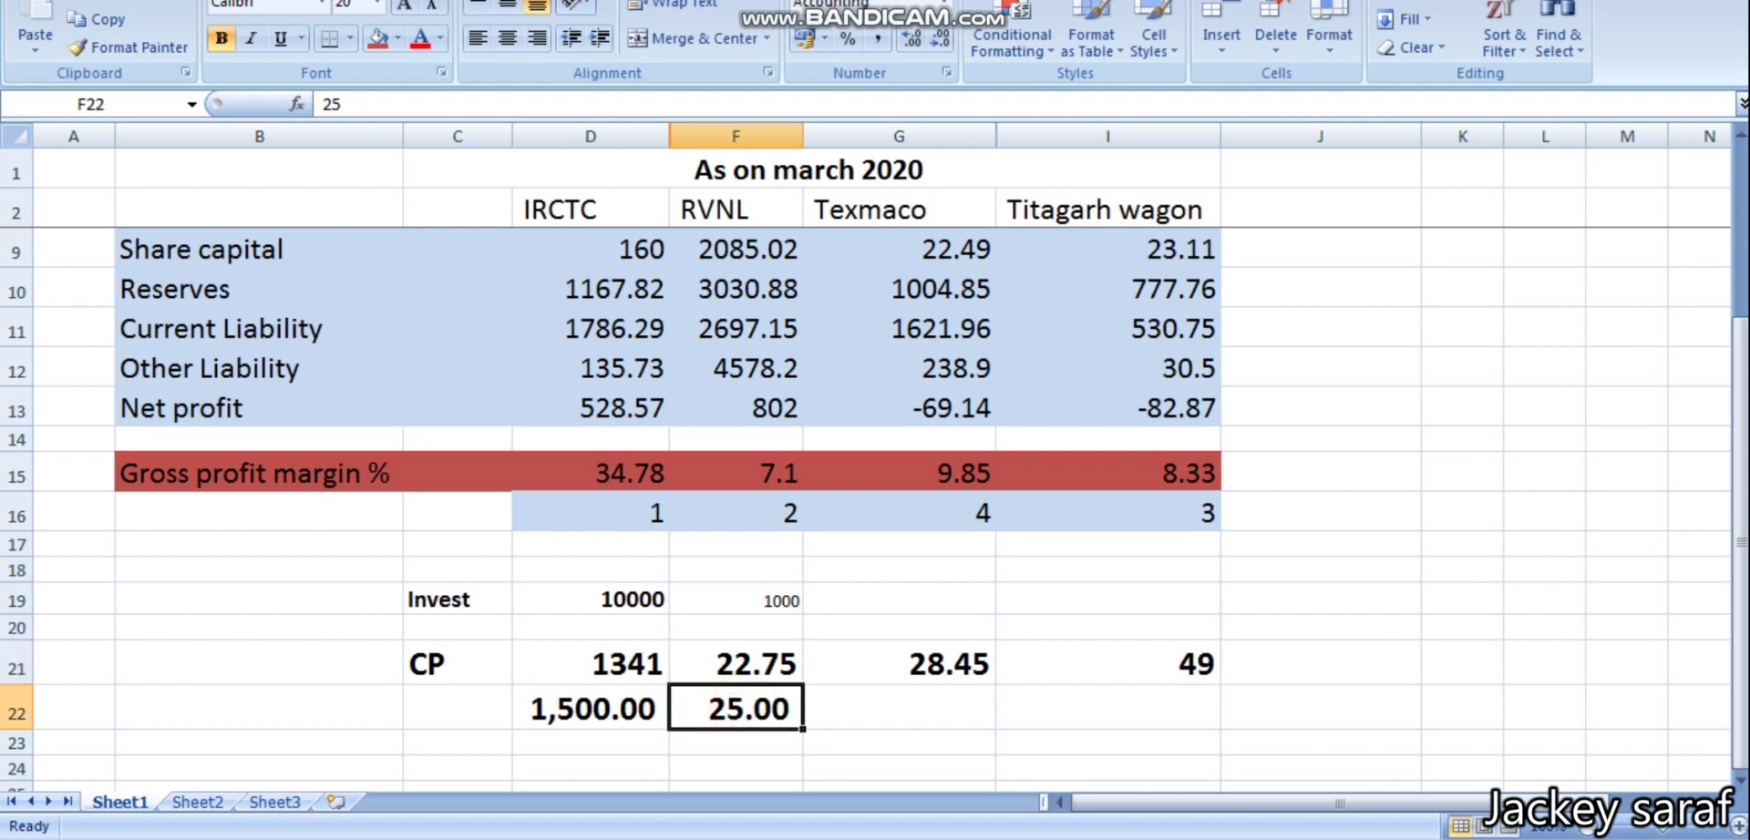
{"action": "left_click", "coordinate": [762, 604]}
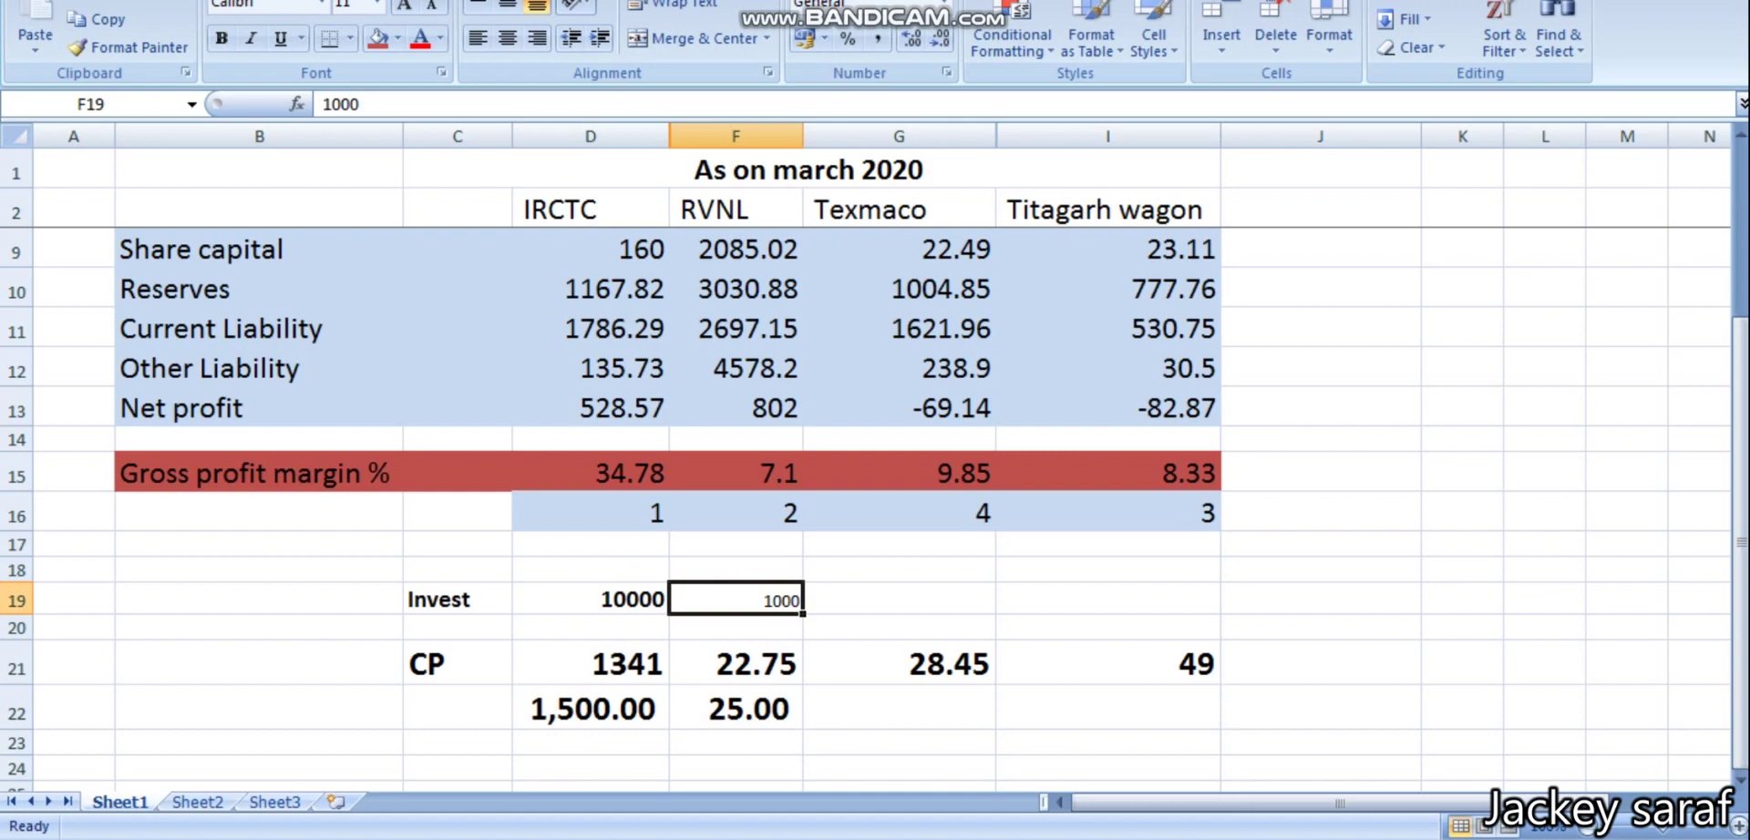
{"action": "key", "text": "alt+Tab"}
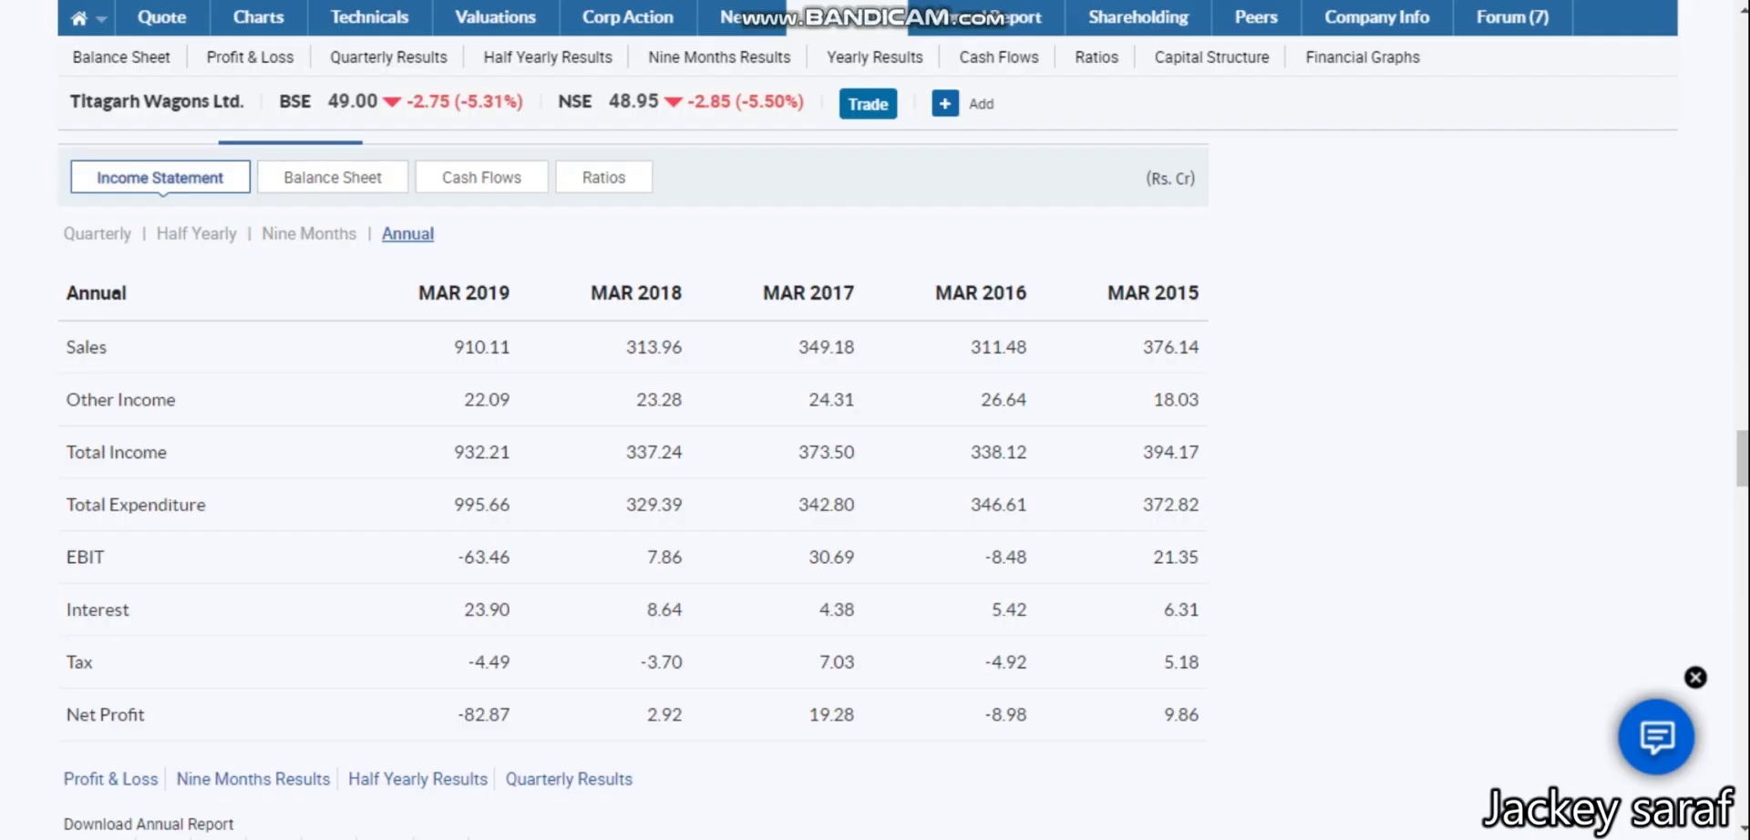
- On IRCTC's quote page, circle the 625.00 52-week low and the 1341.35 price
{"action": "key", "text": "ctrl+Tab"}
{"action": "left_click", "coordinate": [162, 17]}
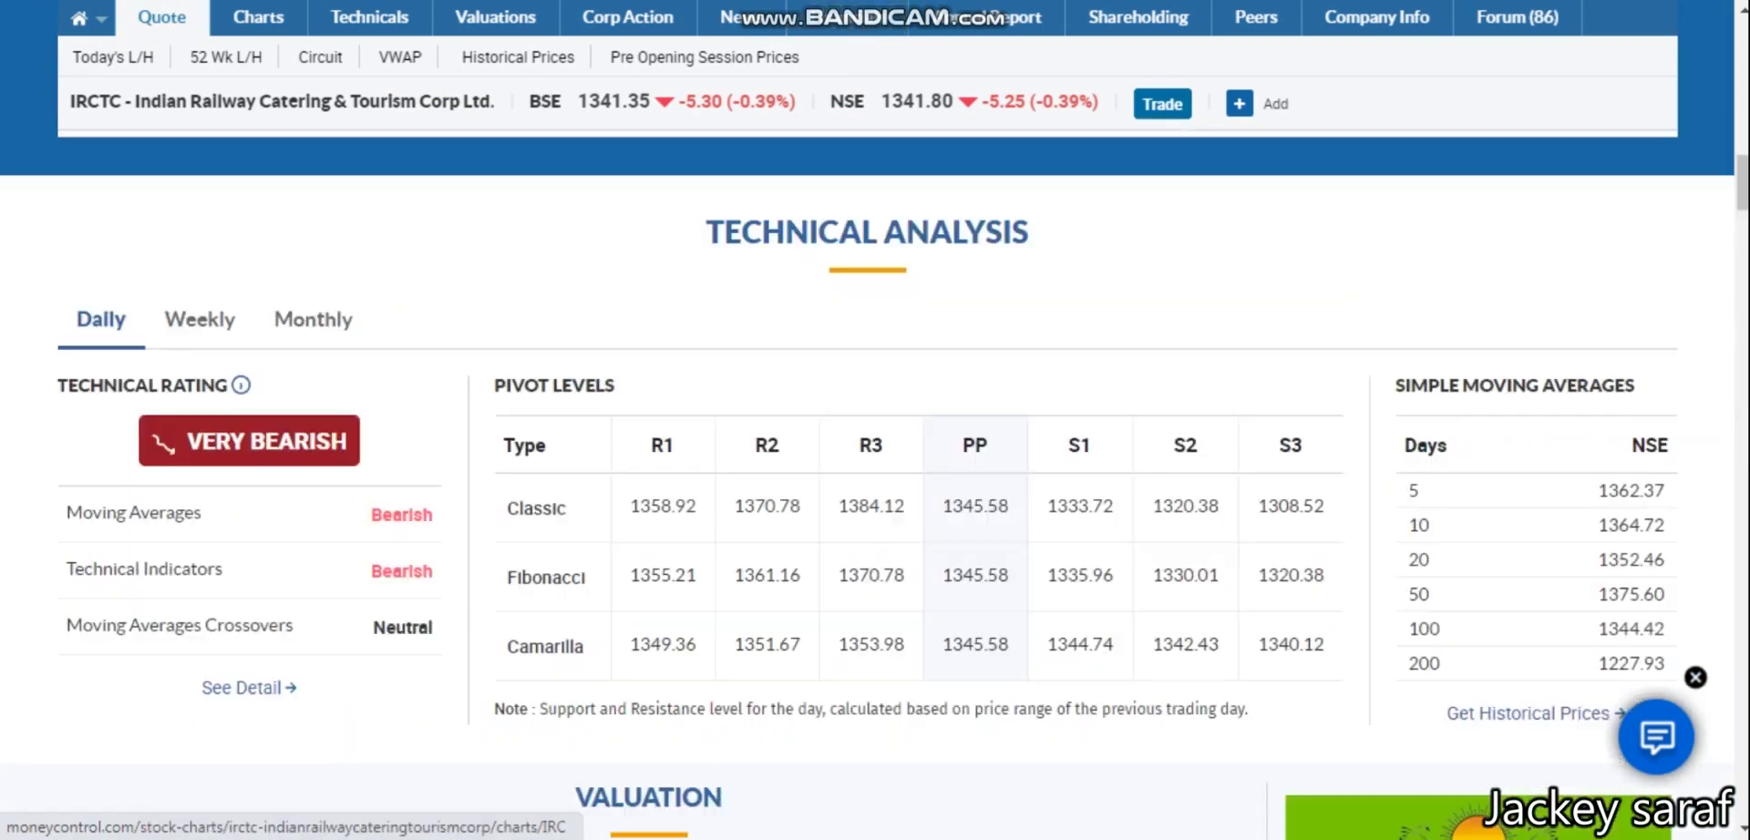
{"action": "key", "text": "ctrl+alt+d"}
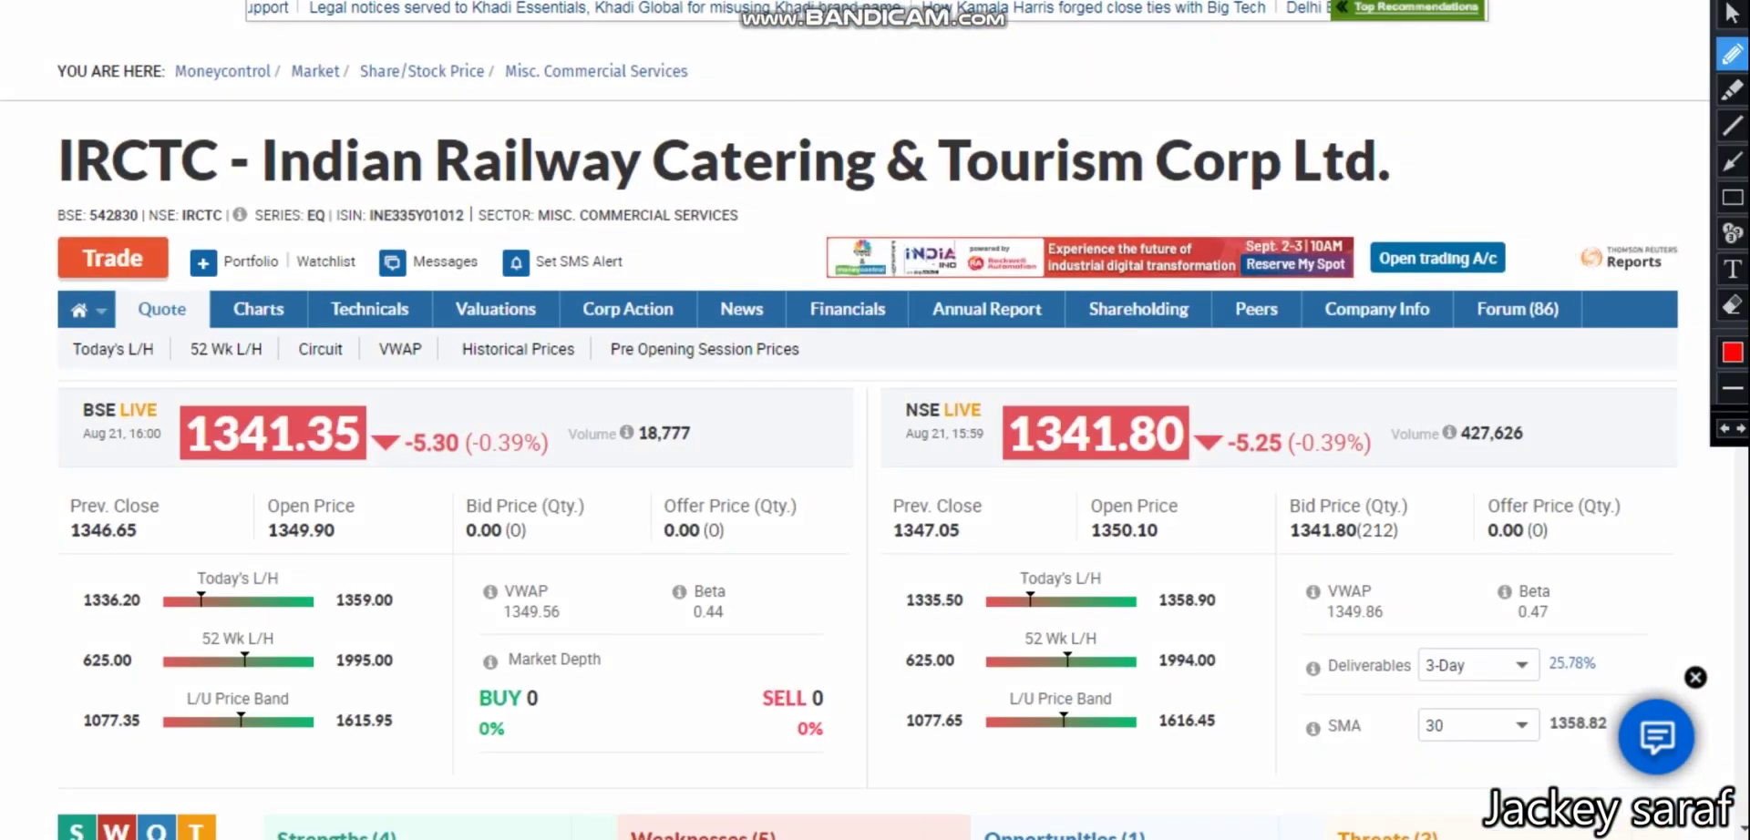
{"action": "mouse_move", "coordinate": [128, 641]}
{"action": "left_mouse_down"}
{"action": "mouse_move", "coordinate": [80, 683]}
{"action": "mouse_move", "coordinate": [104, 629]}
{"action": "left_mouse_up"}
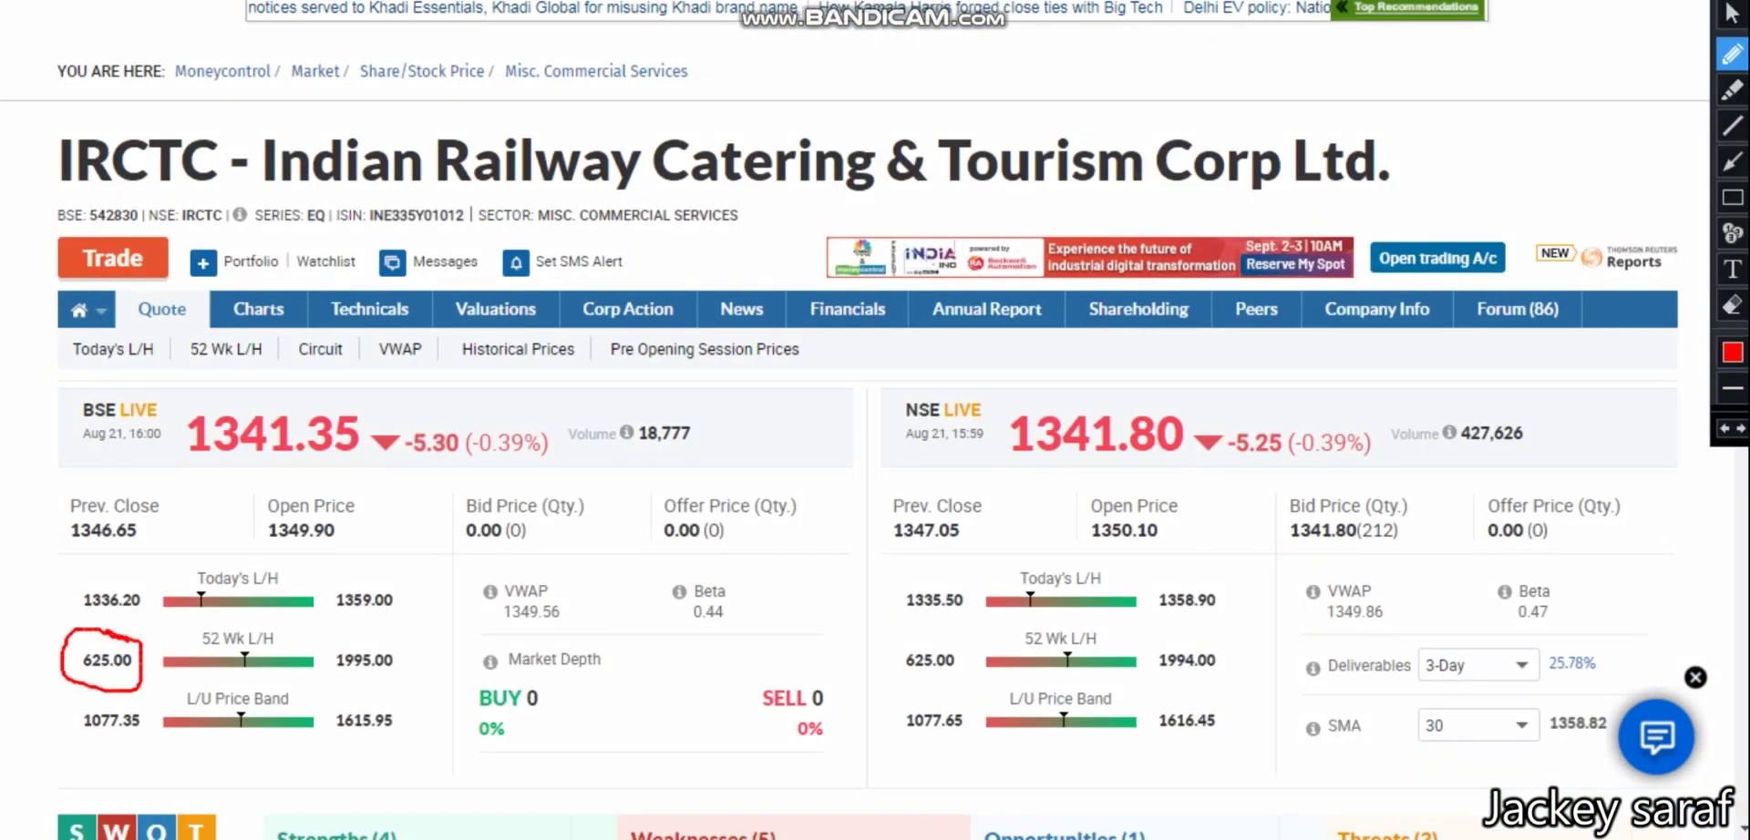
{"action": "mouse_move", "coordinate": [198, 385]}
{"action": "left_mouse_down"}
{"action": "mouse_move", "coordinate": [303, 385]}
{"action": "mouse_move", "coordinate": [177, 487]}
{"action": "mouse_move", "coordinate": [305, 390]}
{"action": "left_mouse_up"}
{"action": "mouse_move", "coordinate": [98, 623]}
{"action": "left_mouse_down"}
{"action": "mouse_move", "coordinate": [65, 649]}
{"action": "mouse_move", "coordinate": [108, 700]}
{"action": "mouse_move", "coordinate": [129, 633]}
{"action": "mouse_move", "coordinate": [100, 624]}
{"action": "left_mouse_up"}
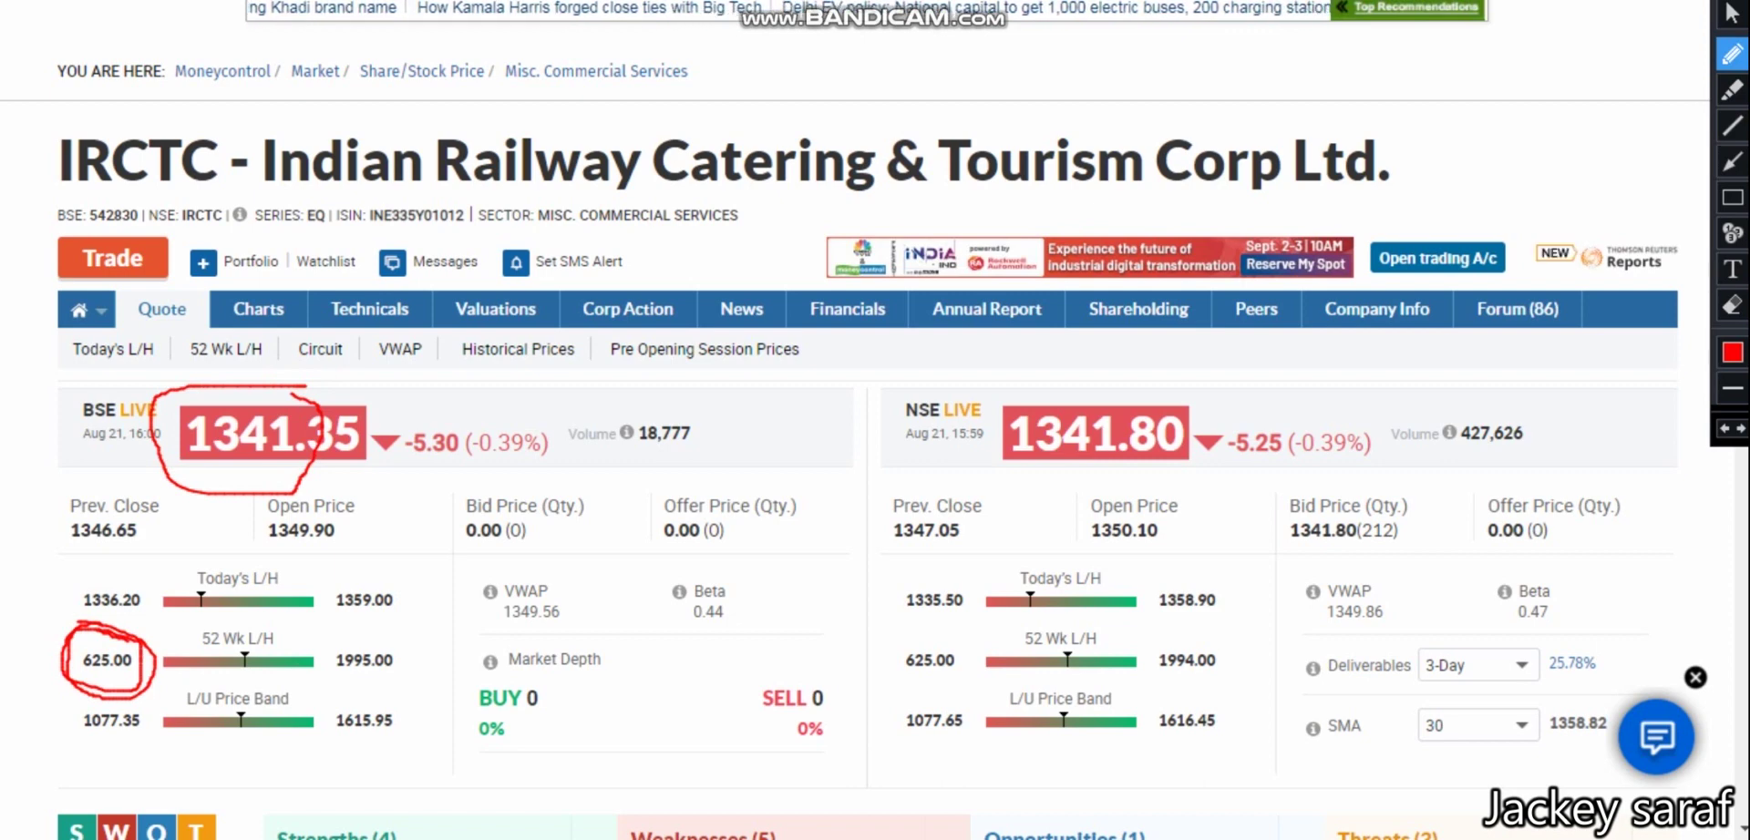
- Draw an arrow from 625.00 to 1341.35, mark about 100% gain, then clear the drawings
{"action": "mouse_move", "coordinate": [132, 635]}
{"action": "left_mouse_down"}
{"action": "mouse_move", "coordinate": [233, 478]}
{"action": "mouse_move", "coordinate": [240, 507]}
{"action": "left_mouse_up"}
{"action": "mouse_move", "coordinate": [364, 594]}
{"action": "left_mouse_down"}
{"action": "mouse_move", "coordinate": [349, 546]}
{"action": "mouse_move", "coordinate": [393, 570]}
{"action": "mouse_move", "coordinate": [409, 547]}
{"action": "mouse_move", "coordinate": [438, 569]}
{"action": "mouse_move", "coordinate": [451, 530]}
{"action": "left_mouse_up"}
{"action": "left_click_drag", "start_coordinate": [560, 440], "coordinate": [562, 588]}
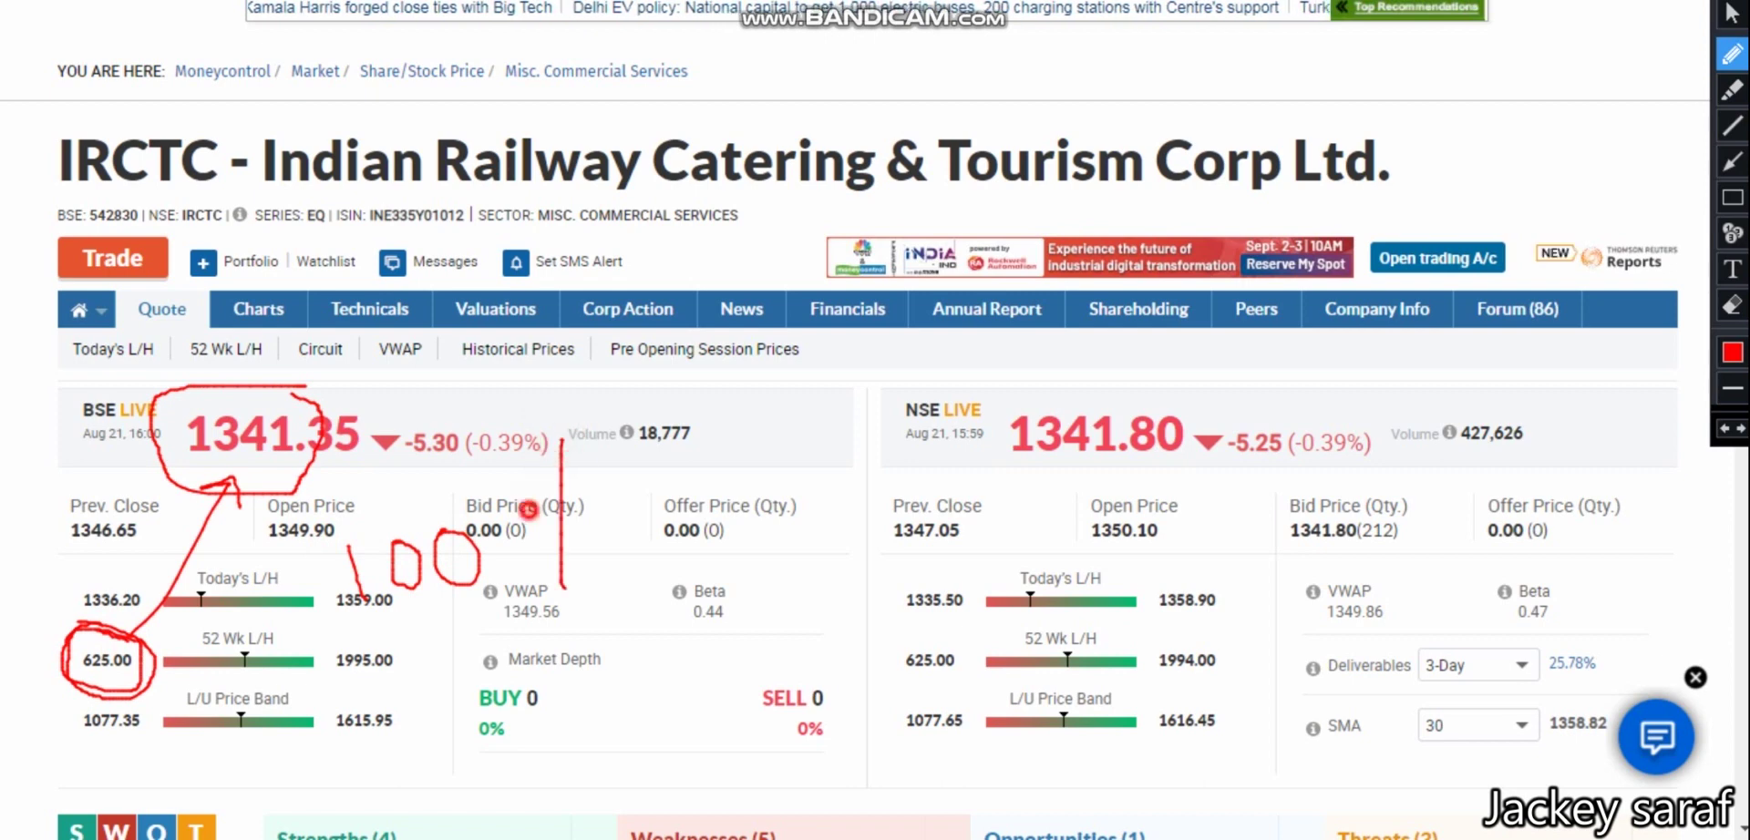
{"action": "left_click_drag", "start_coordinate": [547, 507], "coordinate": [594, 532]}
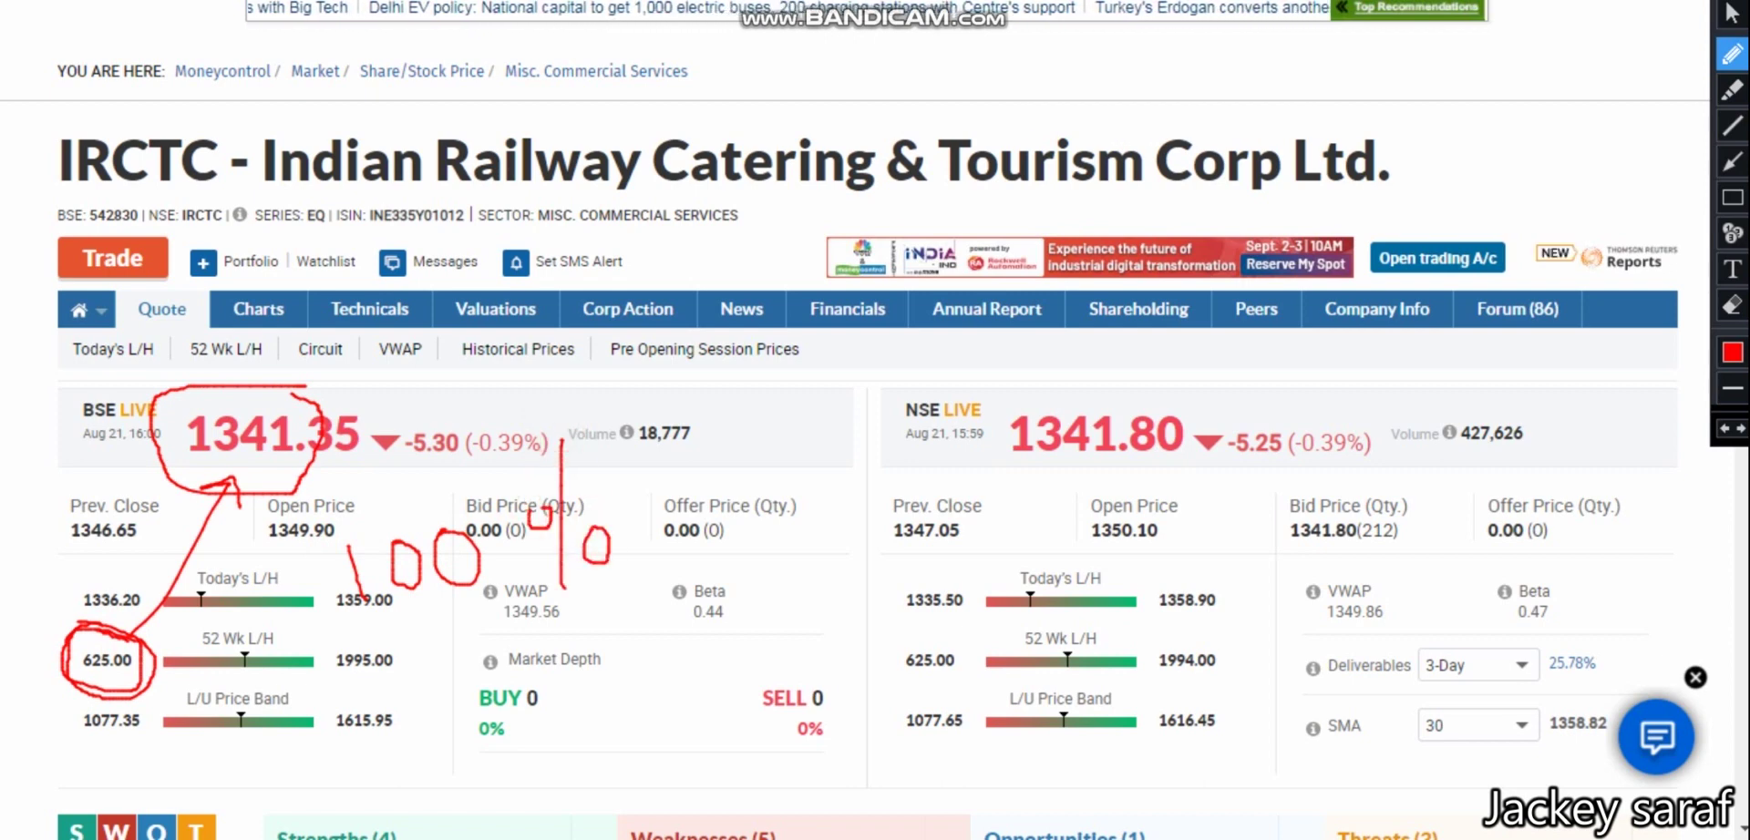
{"action": "key", "text": "Escape"}
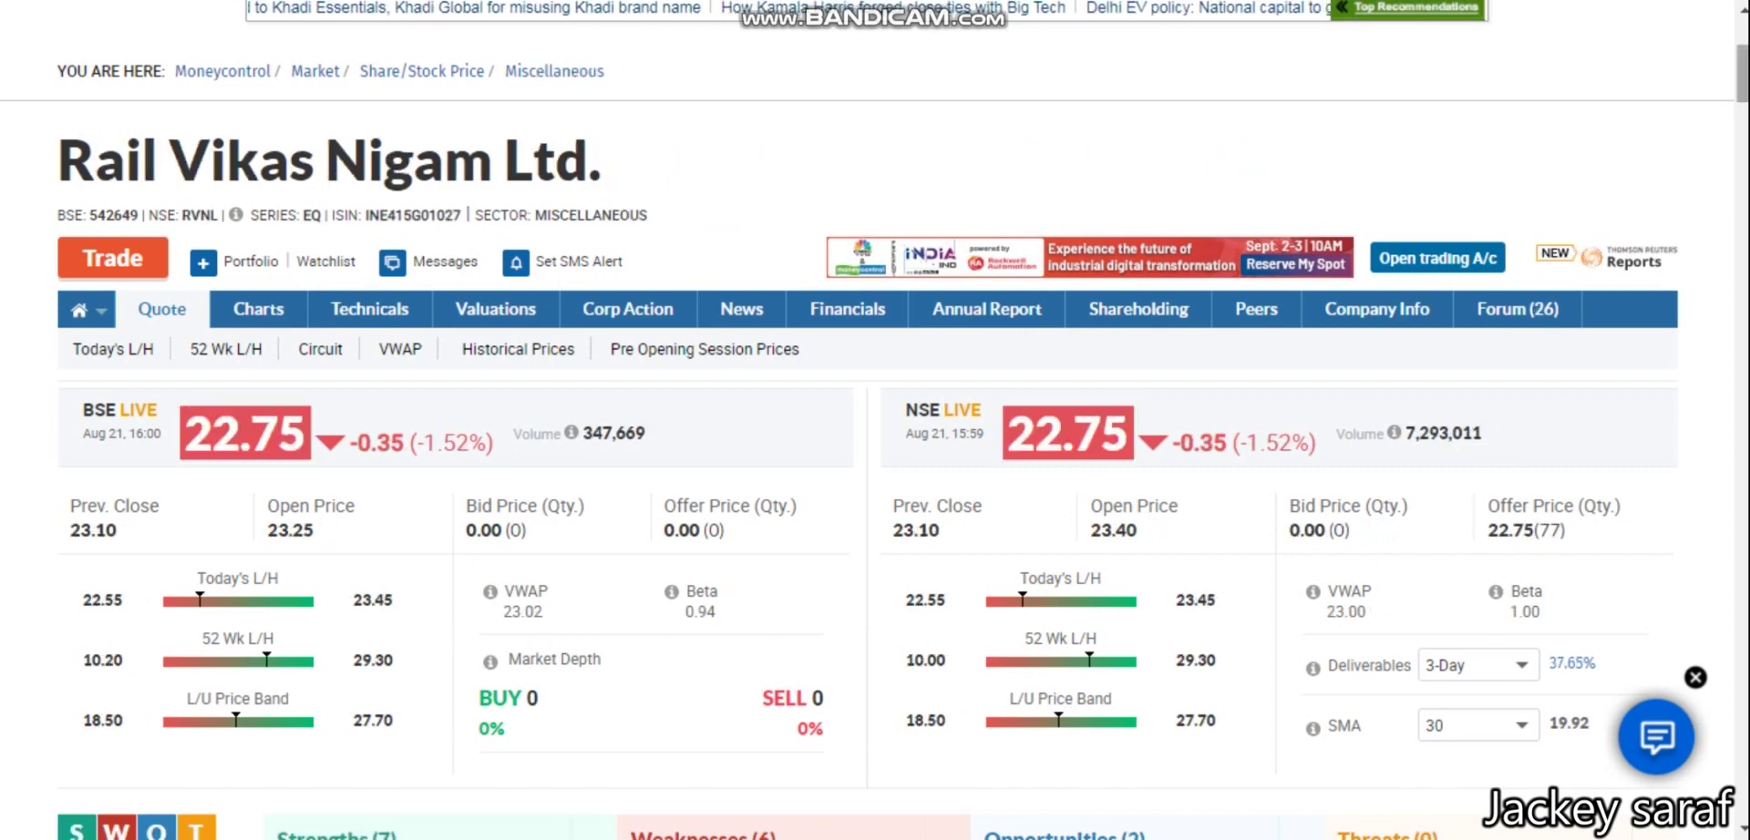
- Circle RVNL's 52-week low of 10.20 and price 22.75, linking them with an arrow
{"action": "key", "text": "ctrl+alt+d"}
{"action": "mouse_move", "coordinate": [123, 631]}
{"action": "left_mouse_down"}
{"action": "mouse_move", "coordinate": [98, 626]}
{"action": "mouse_move", "coordinate": [91, 695]}
{"action": "mouse_move", "coordinate": [117, 629]}
{"action": "left_mouse_up"}
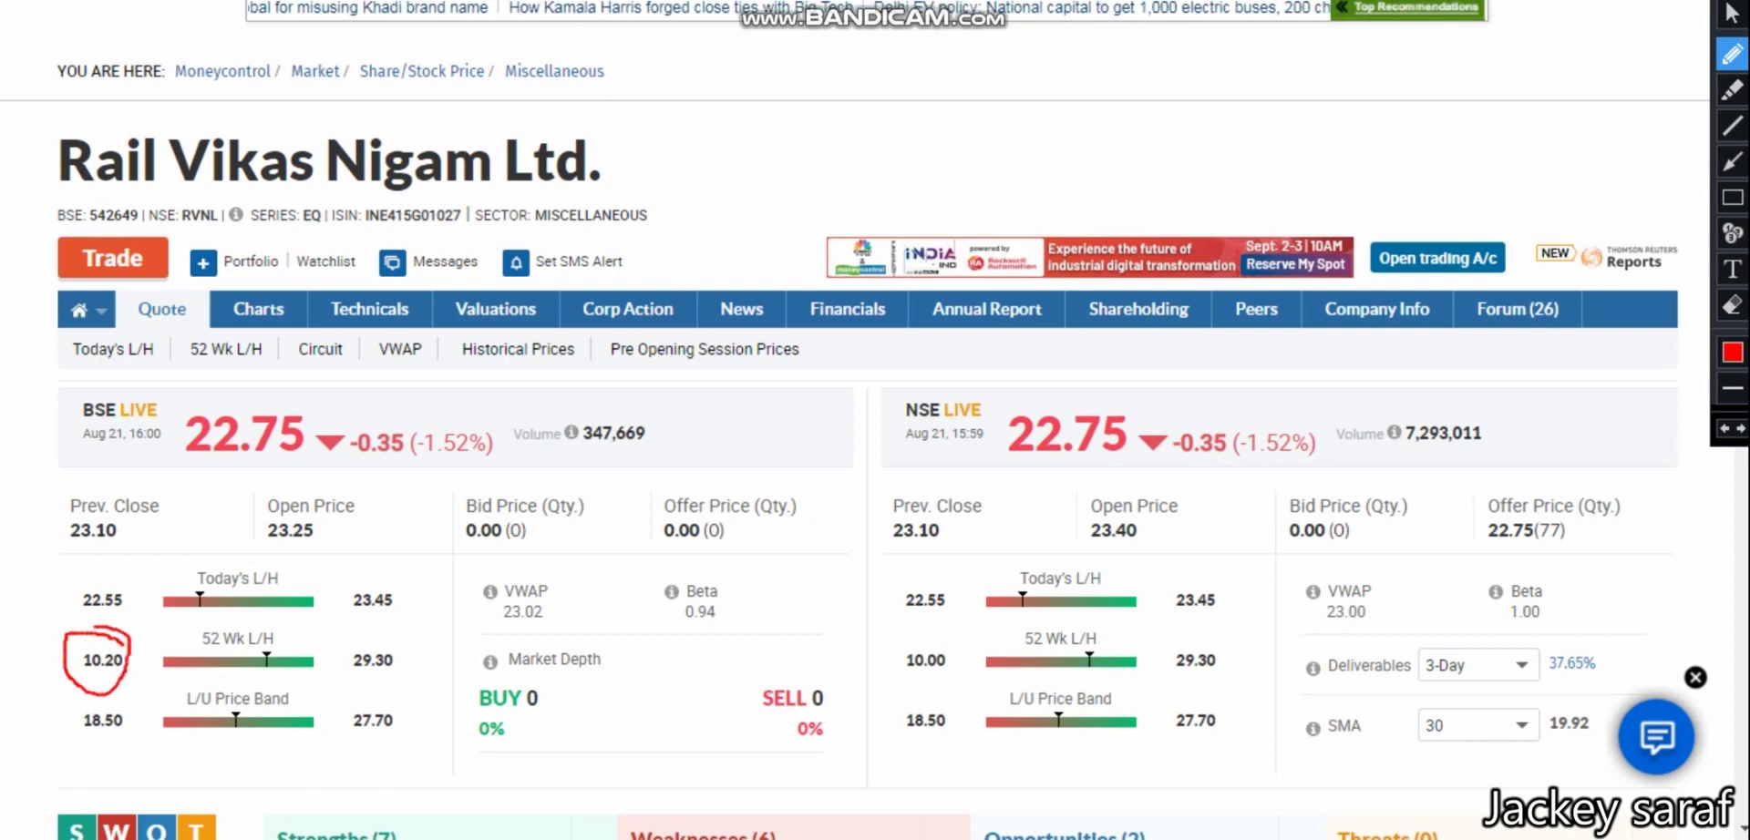
{"action": "mouse_move", "coordinate": [268, 399]}
{"action": "left_mouse_down"}
{"action": "mouse_move", "coordinate": [156, 428]}
{"action": "mouse_move", "coordinate": [290, 476]}
{"action": "mouse_move", "coordinate": [239, 397]}
{"action": "left_mouse_up"}
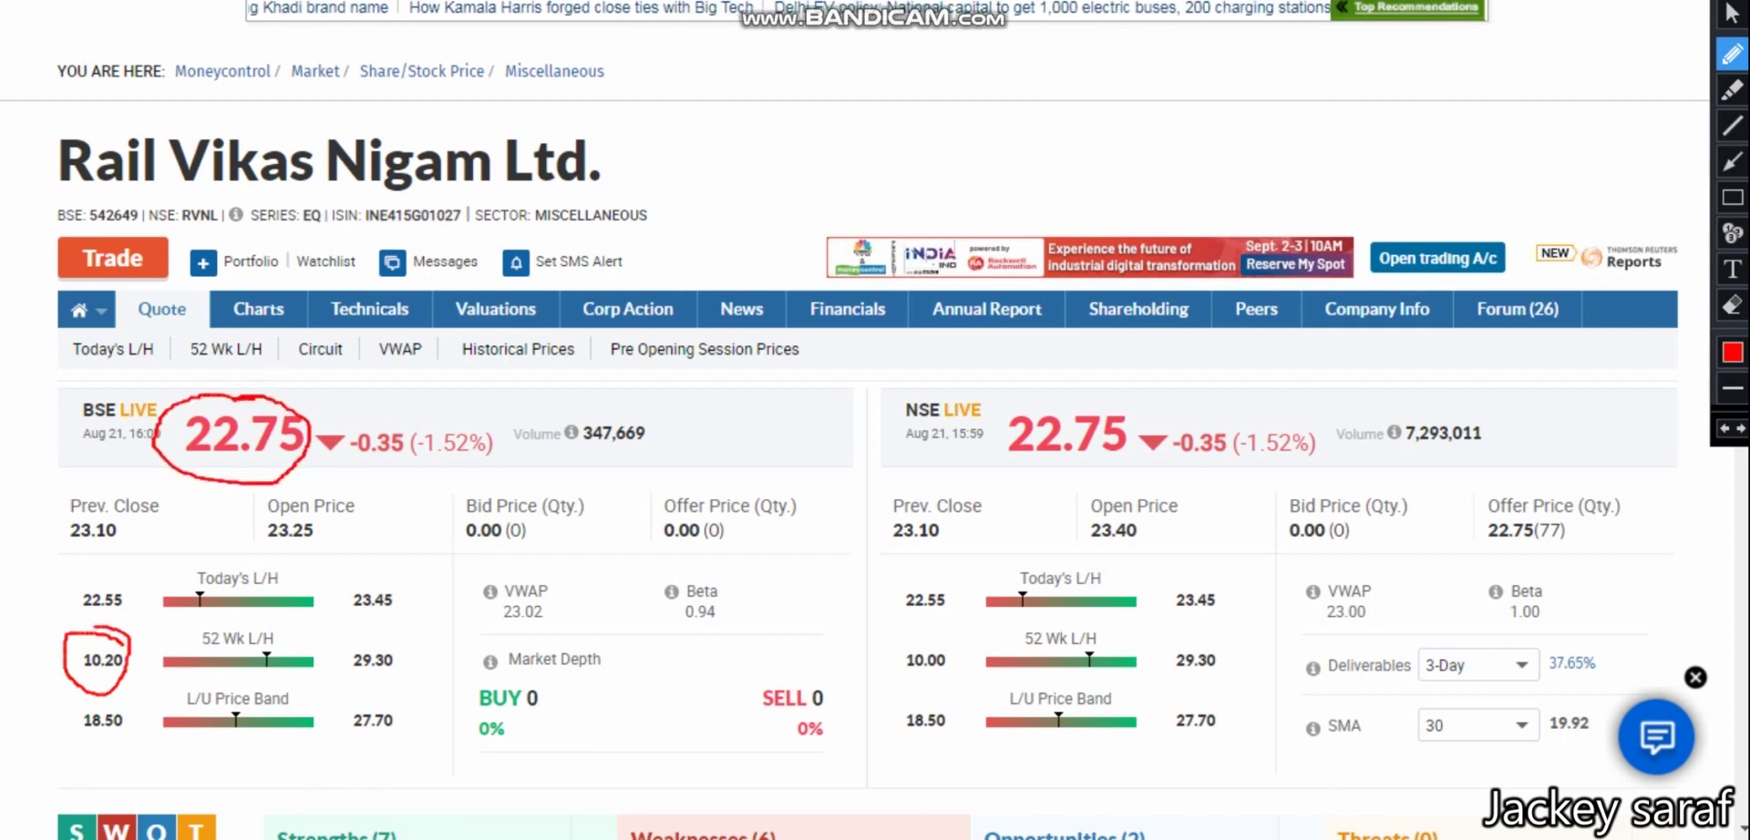
{"action": "mouse_move", "coordinate": [196, 531]}
{"action": "left_mouse_down"}
{"action": "mouse_move", "coordinate": [199, 493]}
{"action": "mouse_move", "coordinate": [239, 514]}
{"action": "left_mouse_up"}
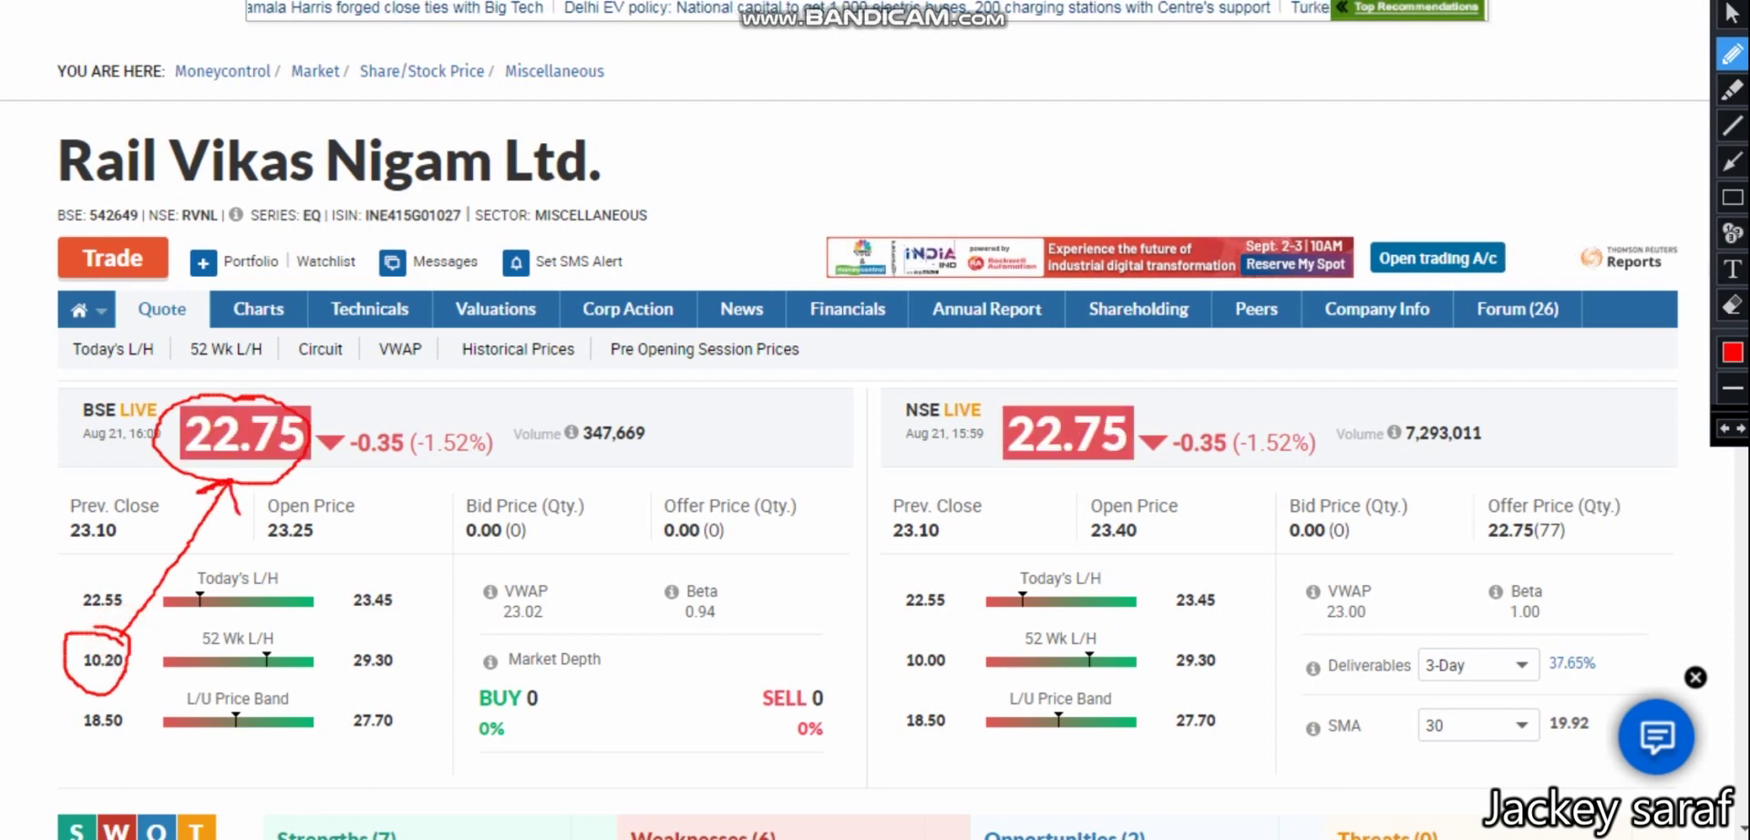
- Handwrite RVNL's percentage gain notes, clear the drawings, and go to the IRCTC quote tab
{"action": "left_click_drag", "start_coordinate": [318, 535], "coordinate": [341, 574]}
{"action": "mouse_move", "coordinate": [372, 520]}
{"action": "left_mouse_down"}
{"action": "mouse_move", "coordinate": [360, 554]}
{"action": "mouse_move", "coordinate": [357, 533]}
{"action": "mouse_move", "coordinate": [414, 515]}
{"action": "left_mouse_up"}
{"action": "mouse_move", "coordinate": [451, 458]}
{"action": "left_mouse_down"}
{"action": "mouse_move", "coordinate": [450, 499]}
{"action": "mouse_move", "coordinate": [457, 483]}
{"action": "mouse_move", "coordinate": [500, 498]}
{"action": "left_mouse_up"}
{"action": "mouse_move", "coordinate": [401, 624]}
{"action": "left_mouse_down"}
{"action": "mouse_move", "coordinate": [428, 656]}
{"action": "mouse_move", "coordinate": [468, 629]}
{"action": "mouse_move", "coordinate": [481, 585]}
{"action": "mouse_move", "coordinate": [538, 622]}
{"action": "left_mouse_up"}
{"action": "left_click_drag", "start_coordinate": [512, 562], "coordinate": [568, 601]}
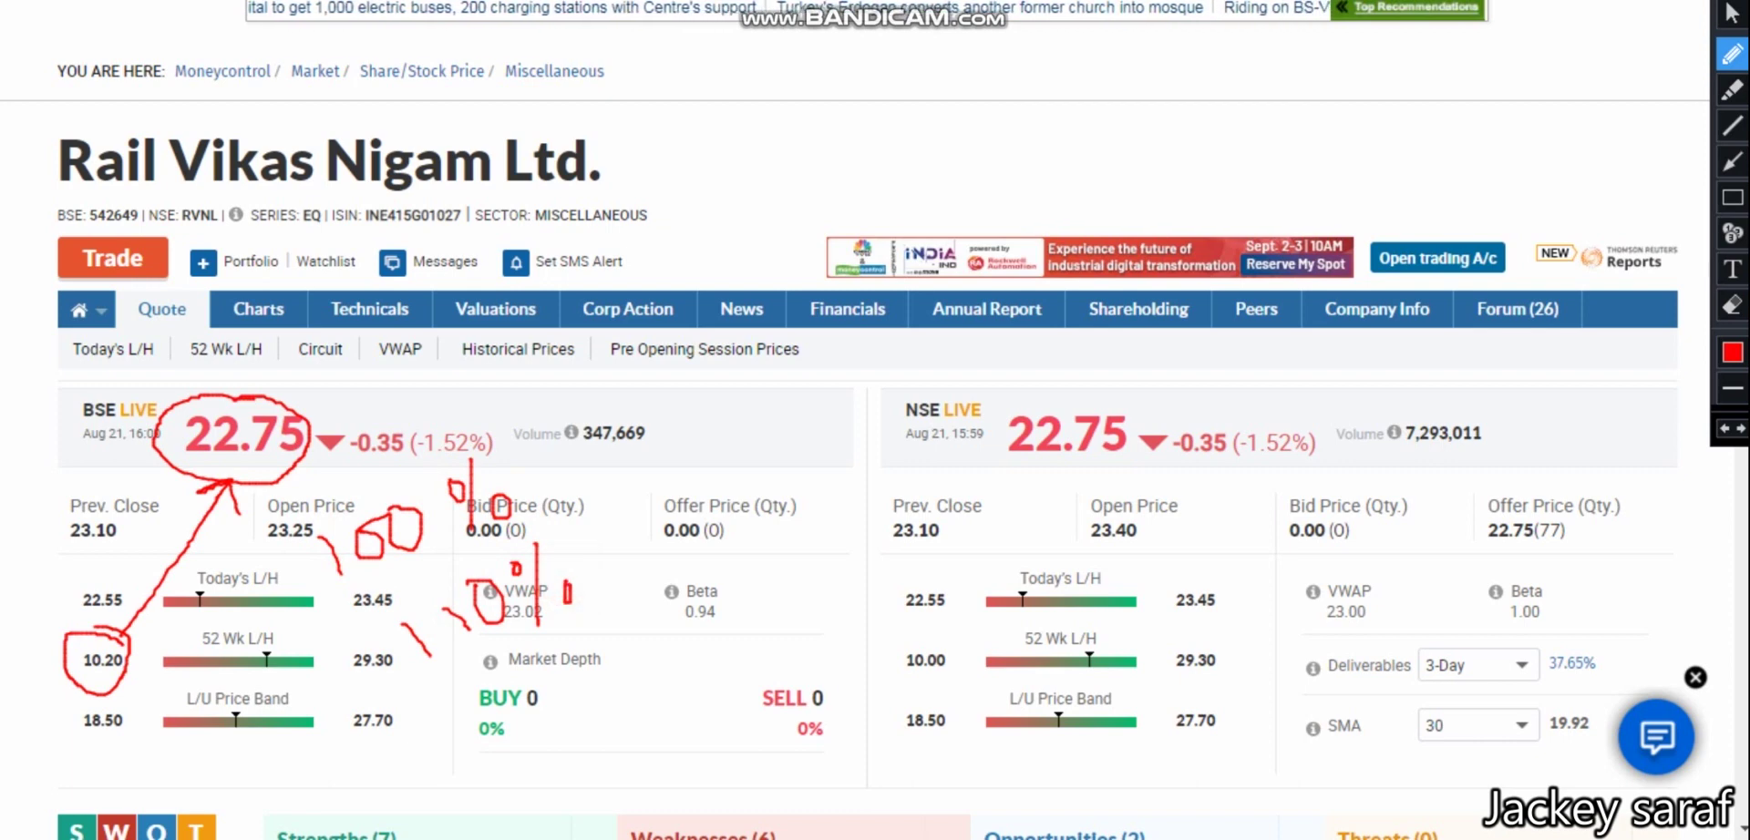
{"action": "left_click_drag", "start_coordinate": [653, 492], "coordinate": [662, 556]}
{"action": "mouse_move", "coordinate": [728, 512]}
{"action": "left_mouse_down"}
{"action": "mouse_move", "coordinate": [761, 528]}
{"action": "mouse_move", "coordinate": [894, 496]}
{"action": "mouse_move", "coordinate": [875, 476]}
{"action": "left_mouse_up"}
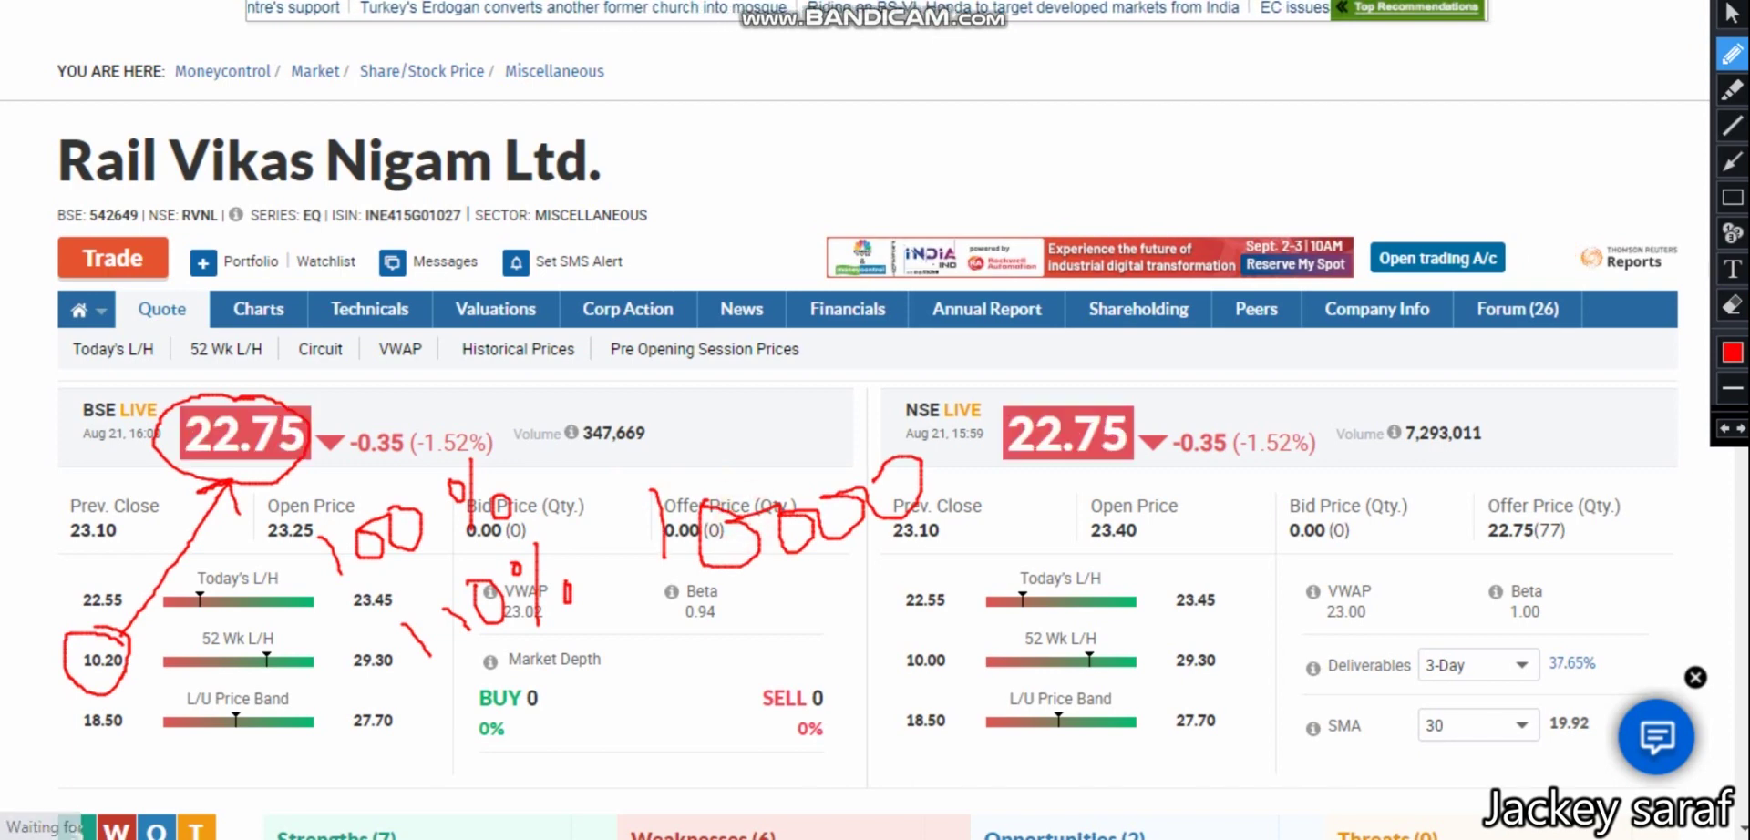
{"action": "left_click_drag", "start_coordinate": [734, 603], "coordinate": [916, 531]}
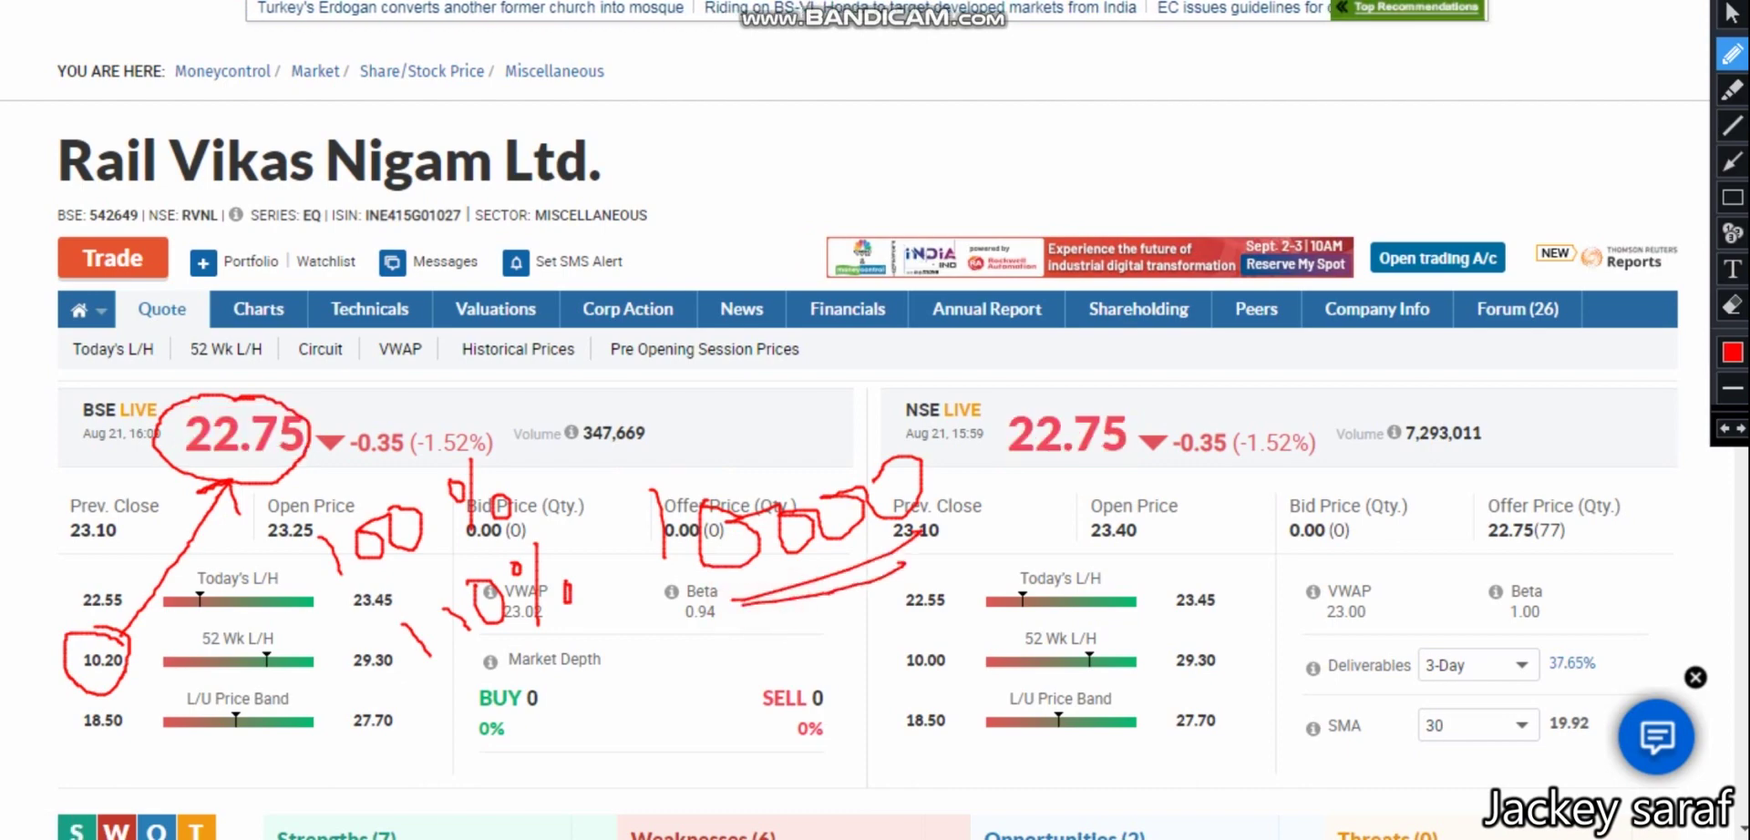
{"action": "key", "text": "Escape"}
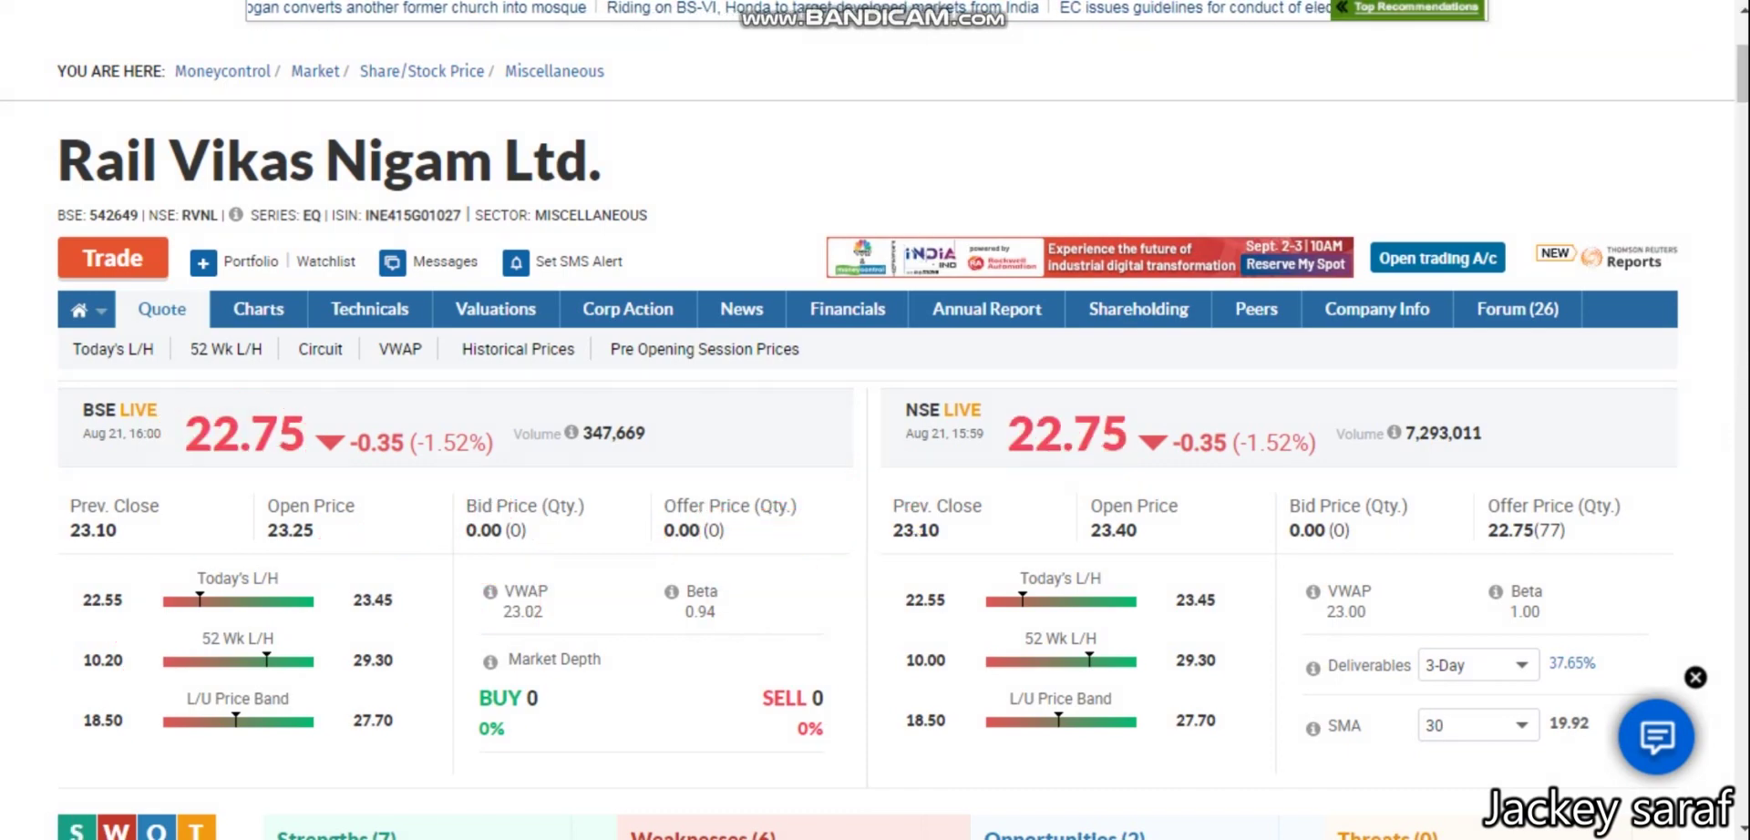
{"action": "key", "text": "ctrl+Tab"}
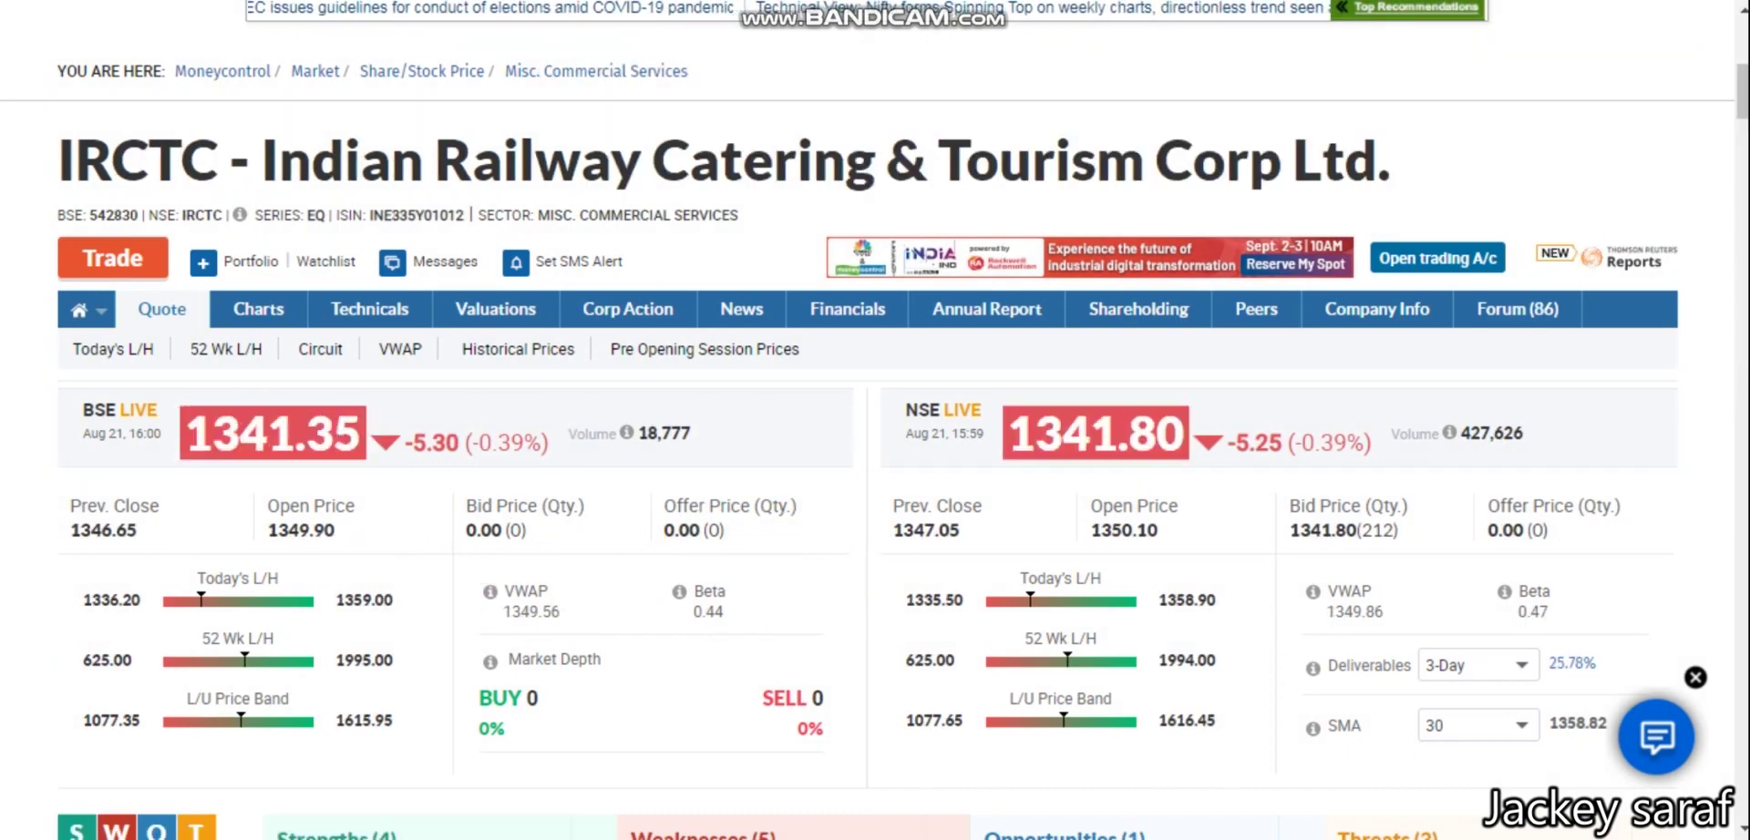
- Switch back to the Excel sheet showing the 1000 investment and CP prices 1341, 22.75, 28.45, 49
{"action": "scroll", "coordinate": [867, 456], "scroll_direction": "down", "scroll_amount": 2}
{"action": "scroll", "coordinate": [867, 456], "scroll_direction": "up", "scroll_amount": 2}
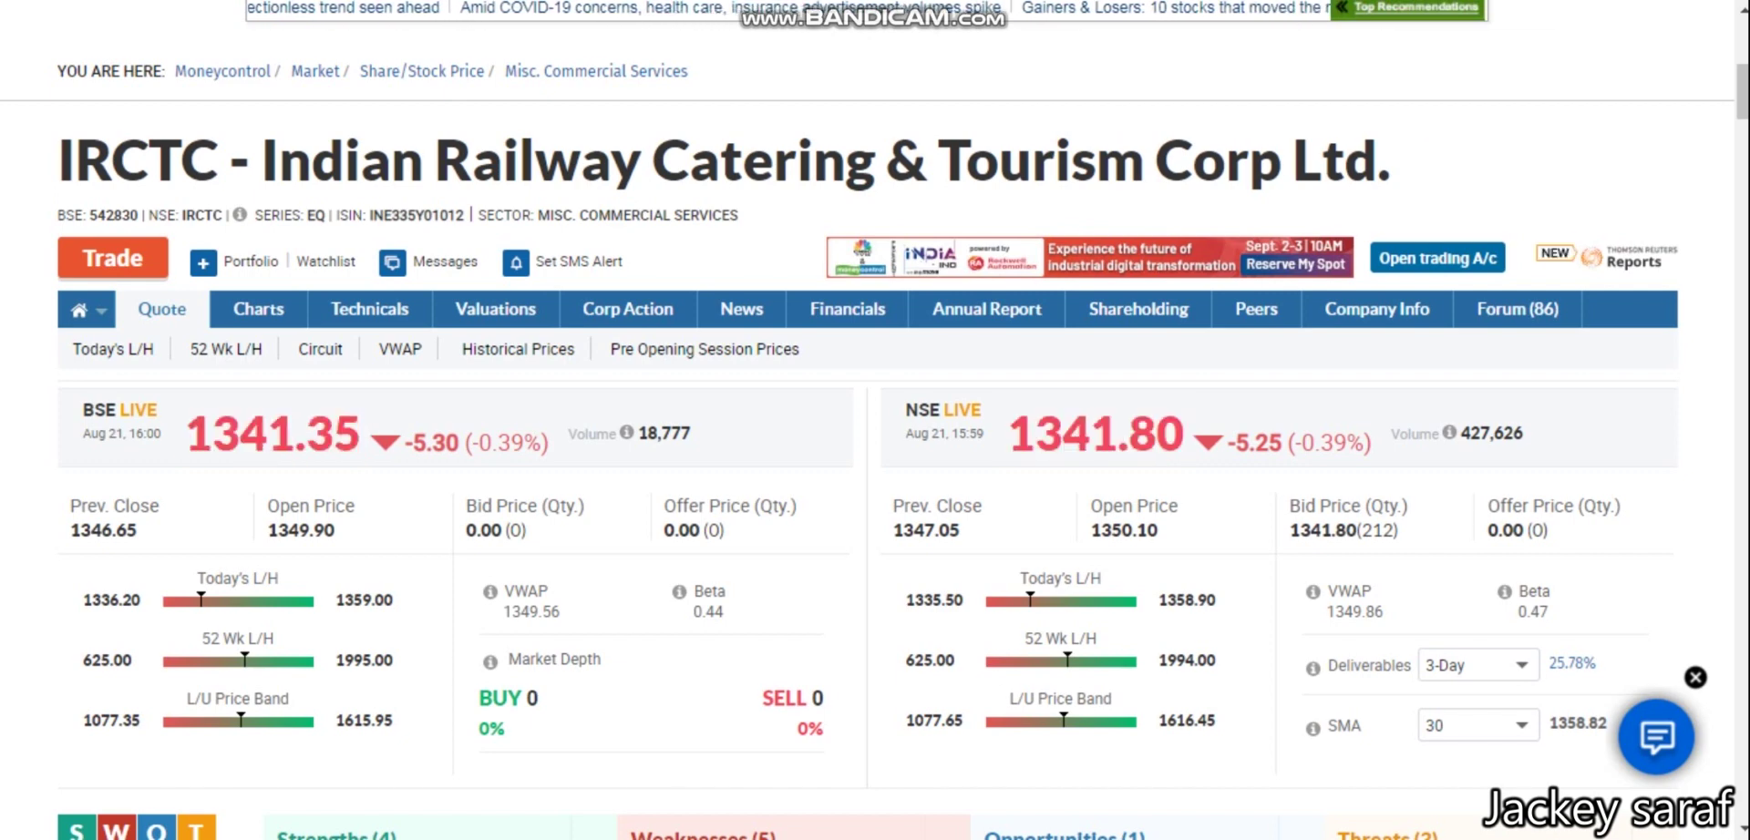
{"action": "key", "text": "alt+Tab"}
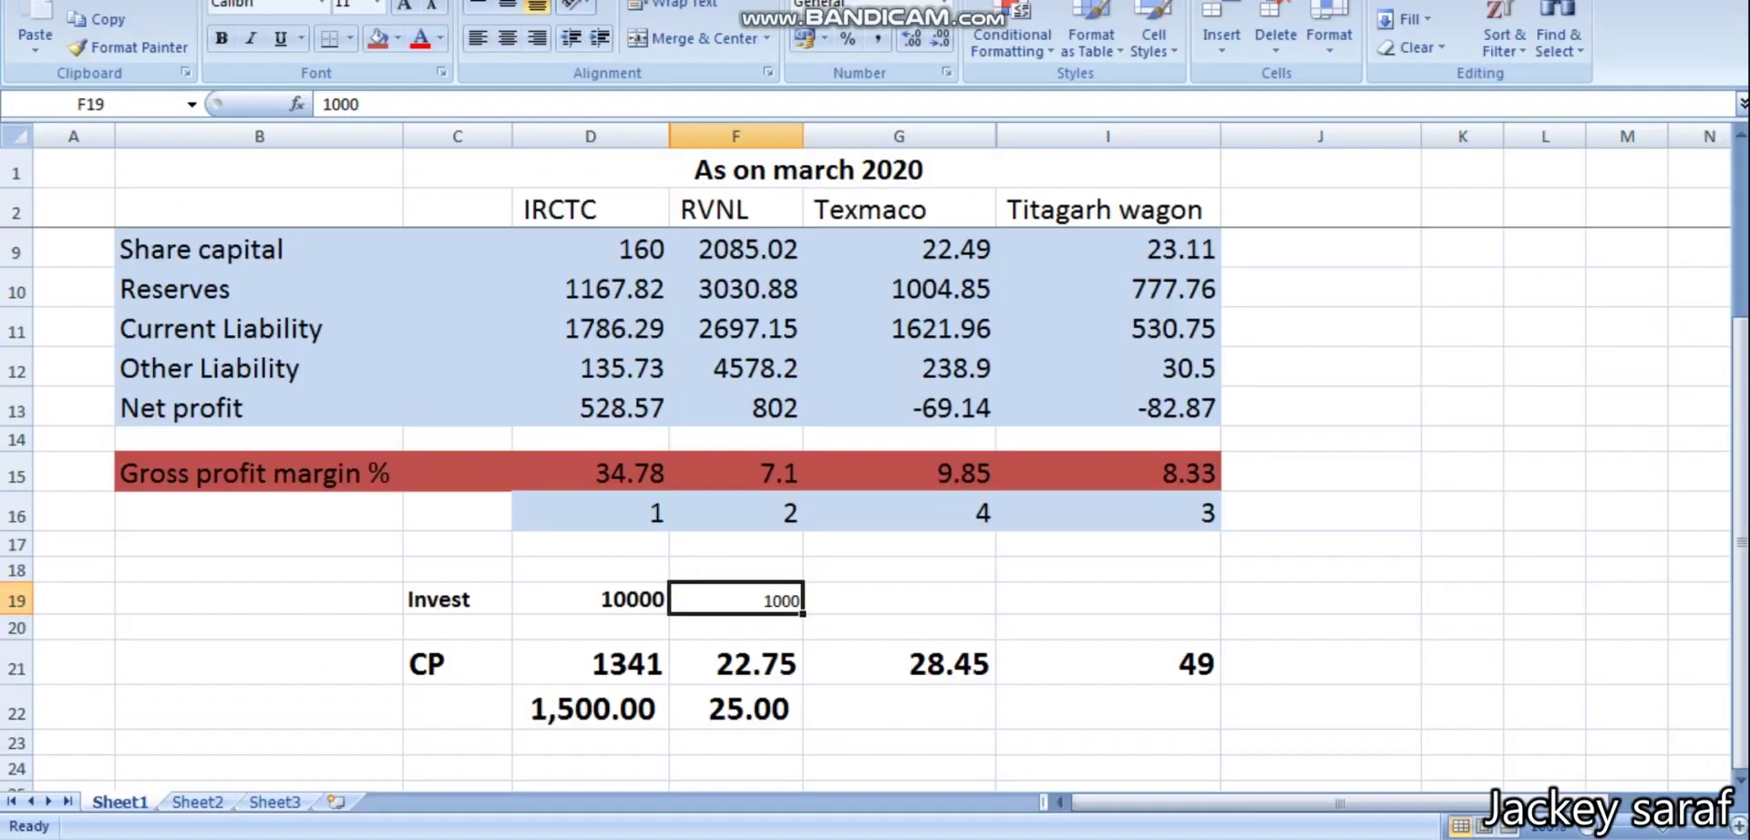
{"action": "scroll", "coordinate": [866, 501], "scroll_direction": "up", "scroll_amount": 2}
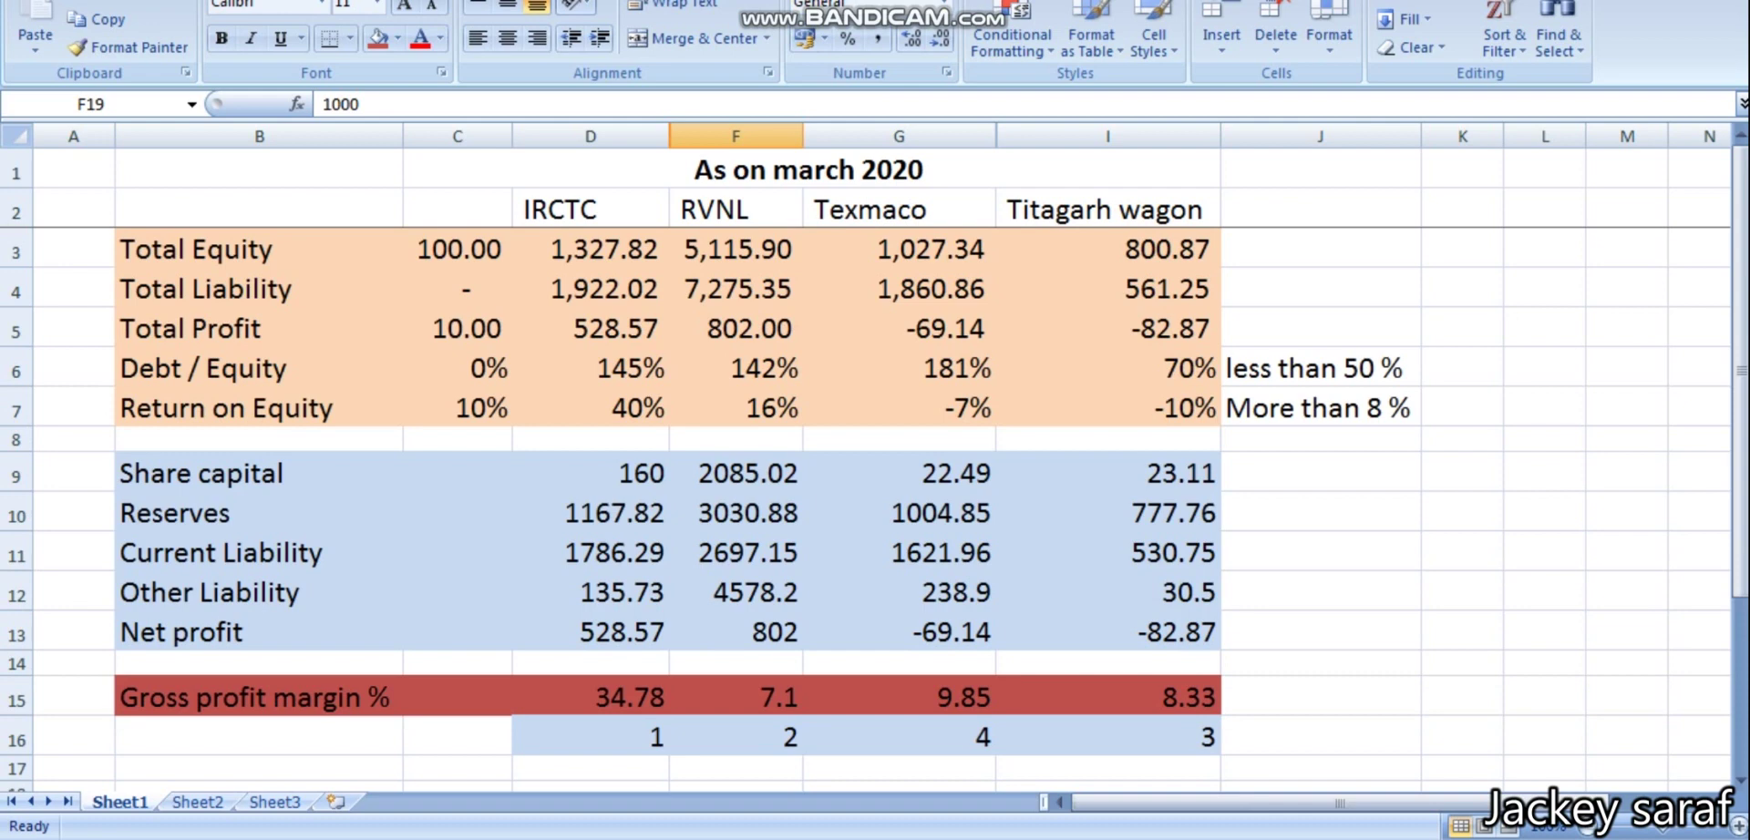
{"action": "left_click", "coordinate": [613, 738]}
{"action": "left_click", "coordinate": [741, 736]}
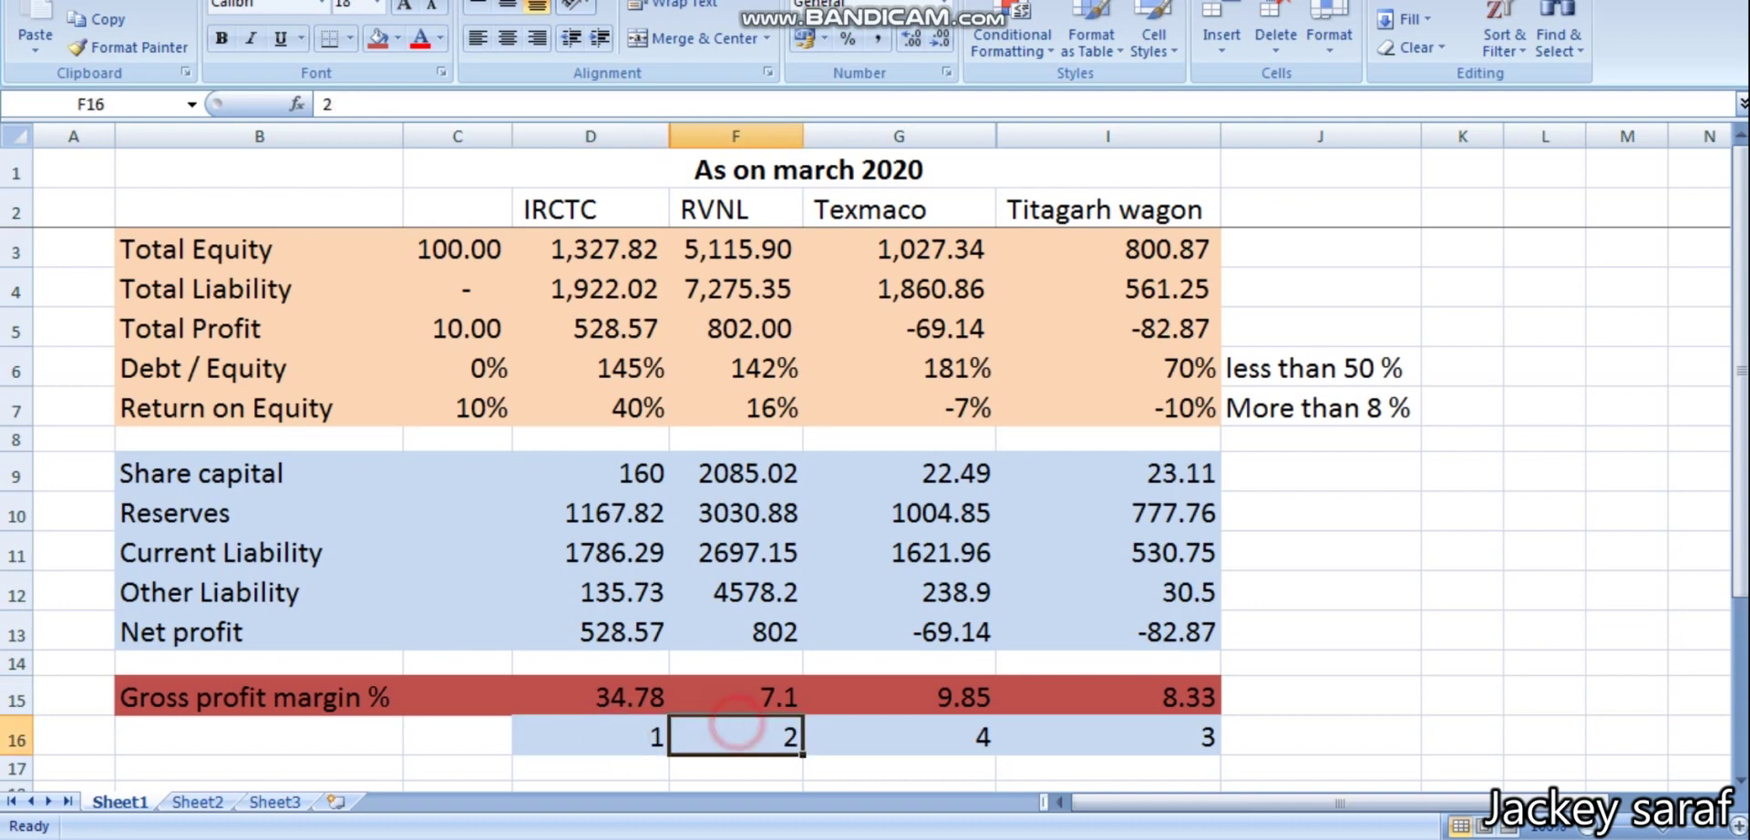
{"action": "left_click", "coordinate": [1176, 736]}
{"action": "left_click", "coordinate": [989, 729]}
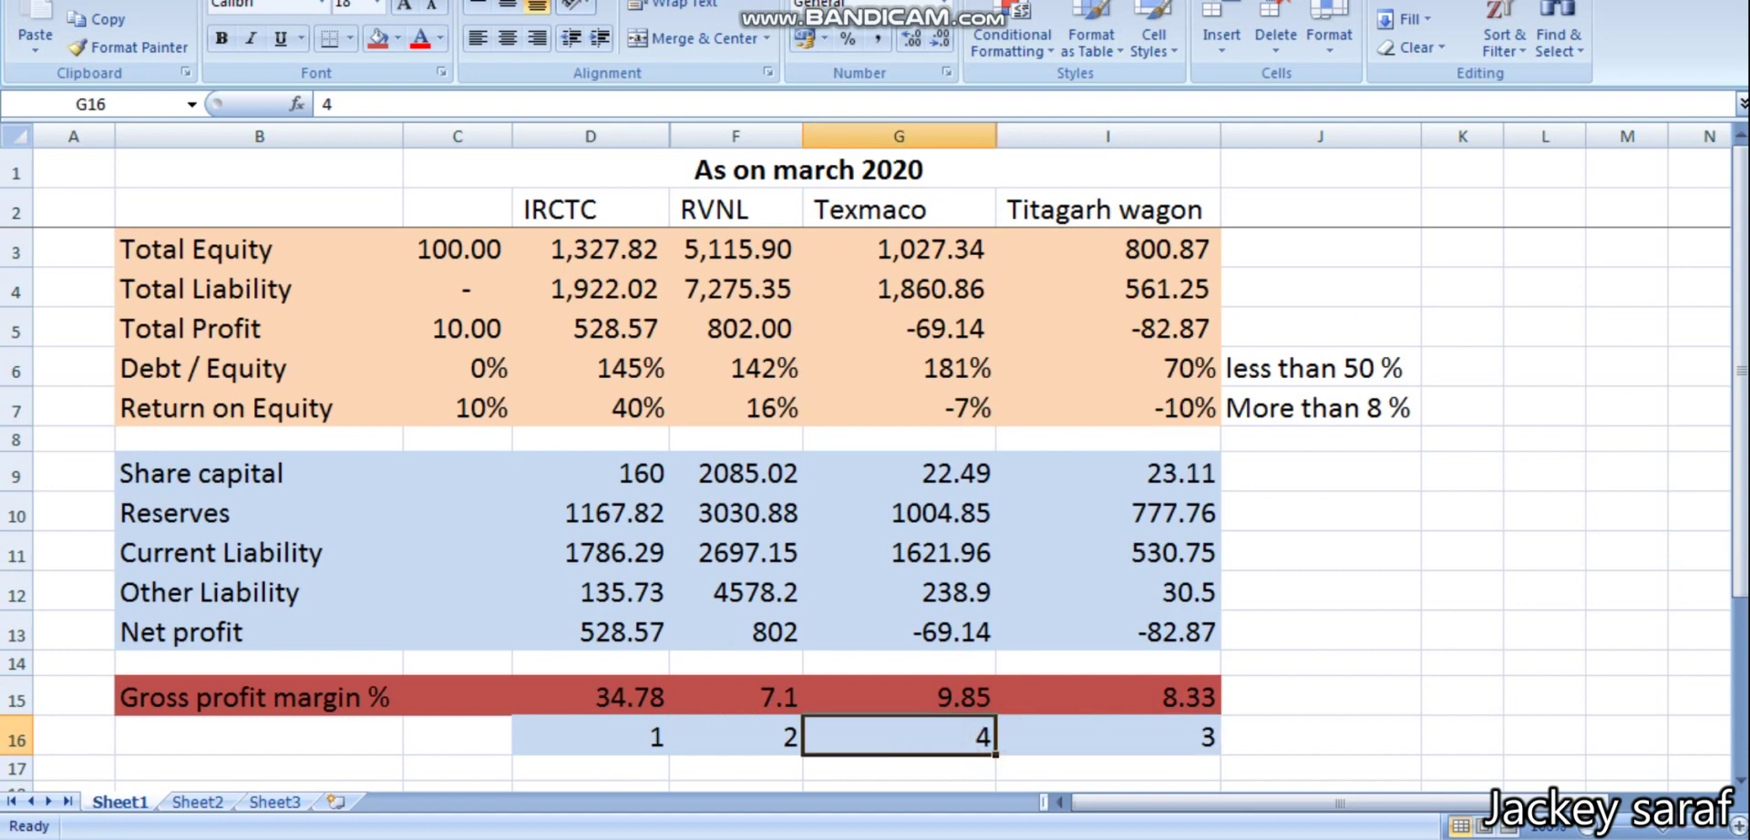
{"action": "left_click", "coordinate": [591, 136]}
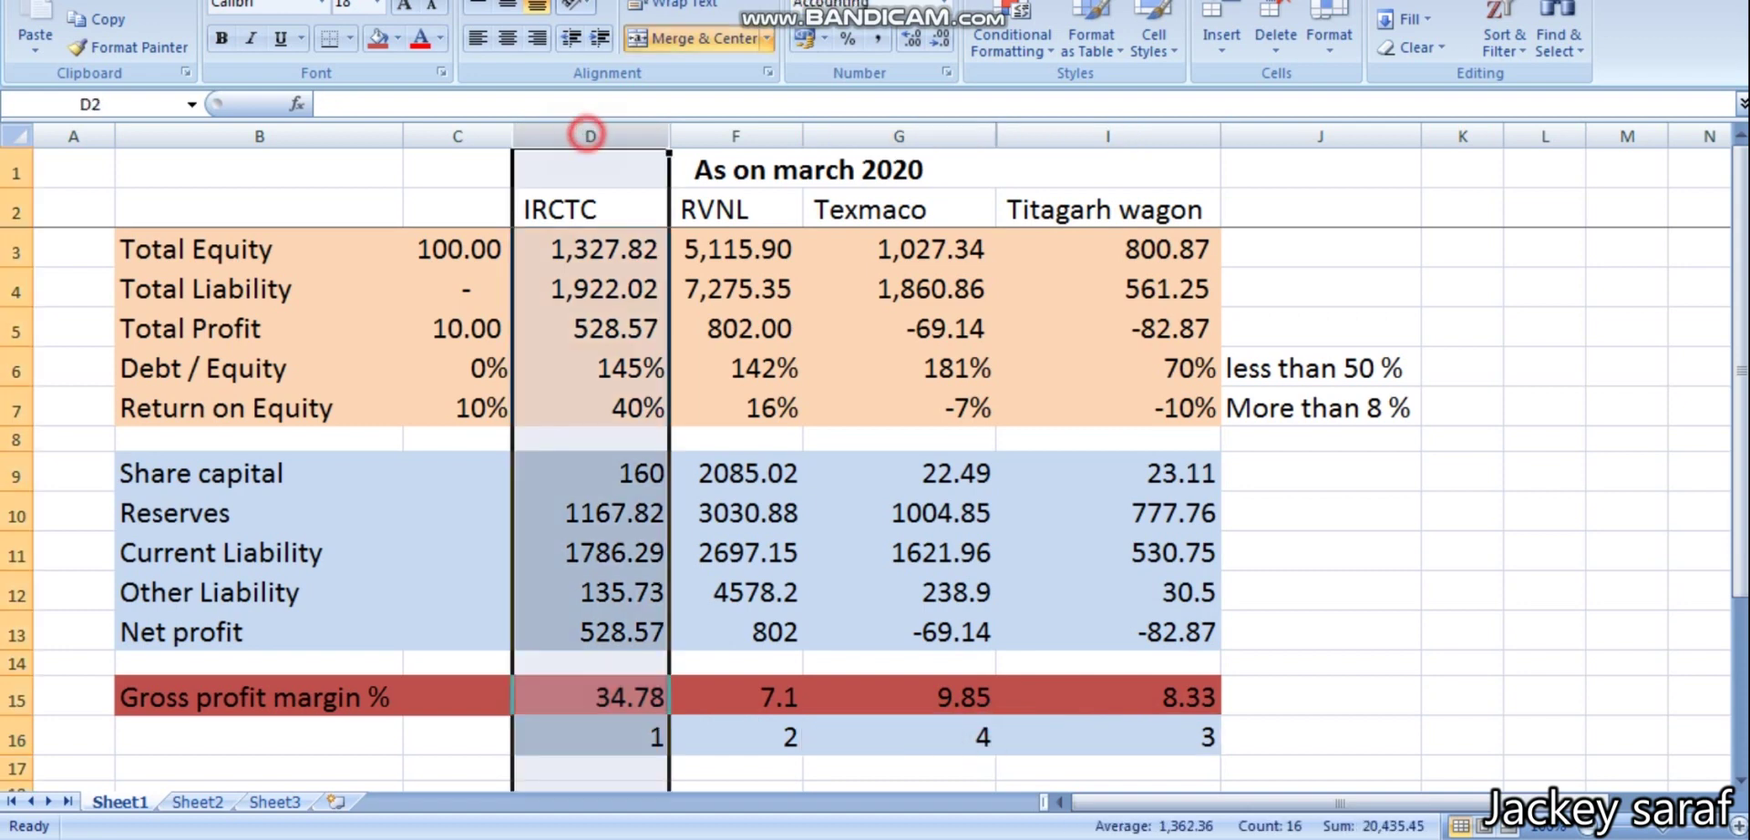
{"action": "left_click", "coordinate": [566, 207]}
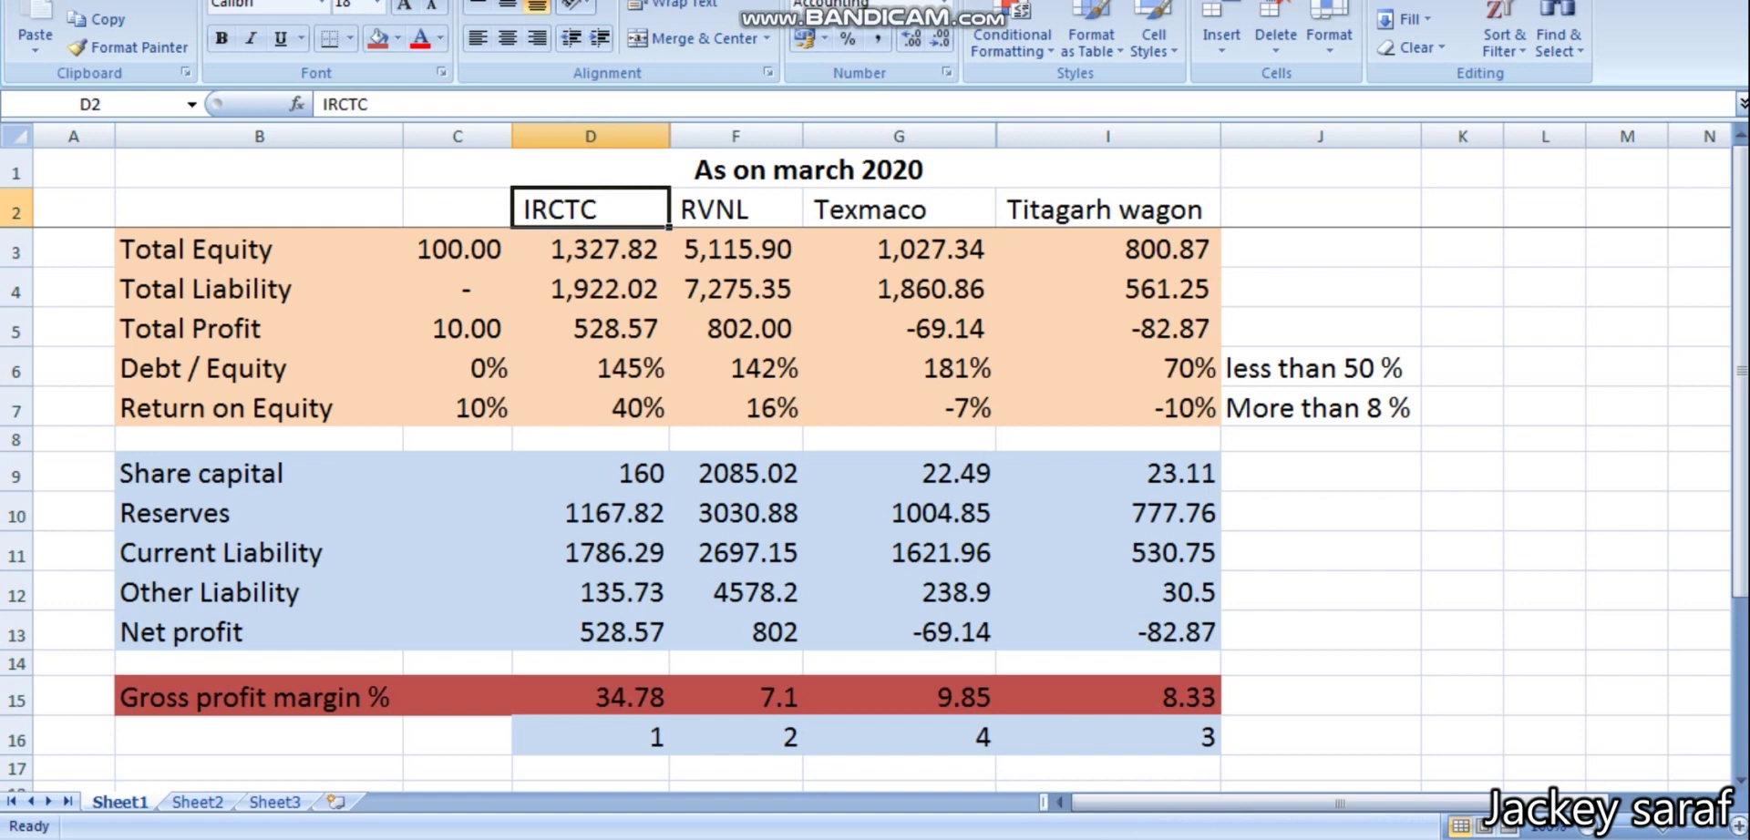
{"action": "left_click", "coordinate": [588, 255]}
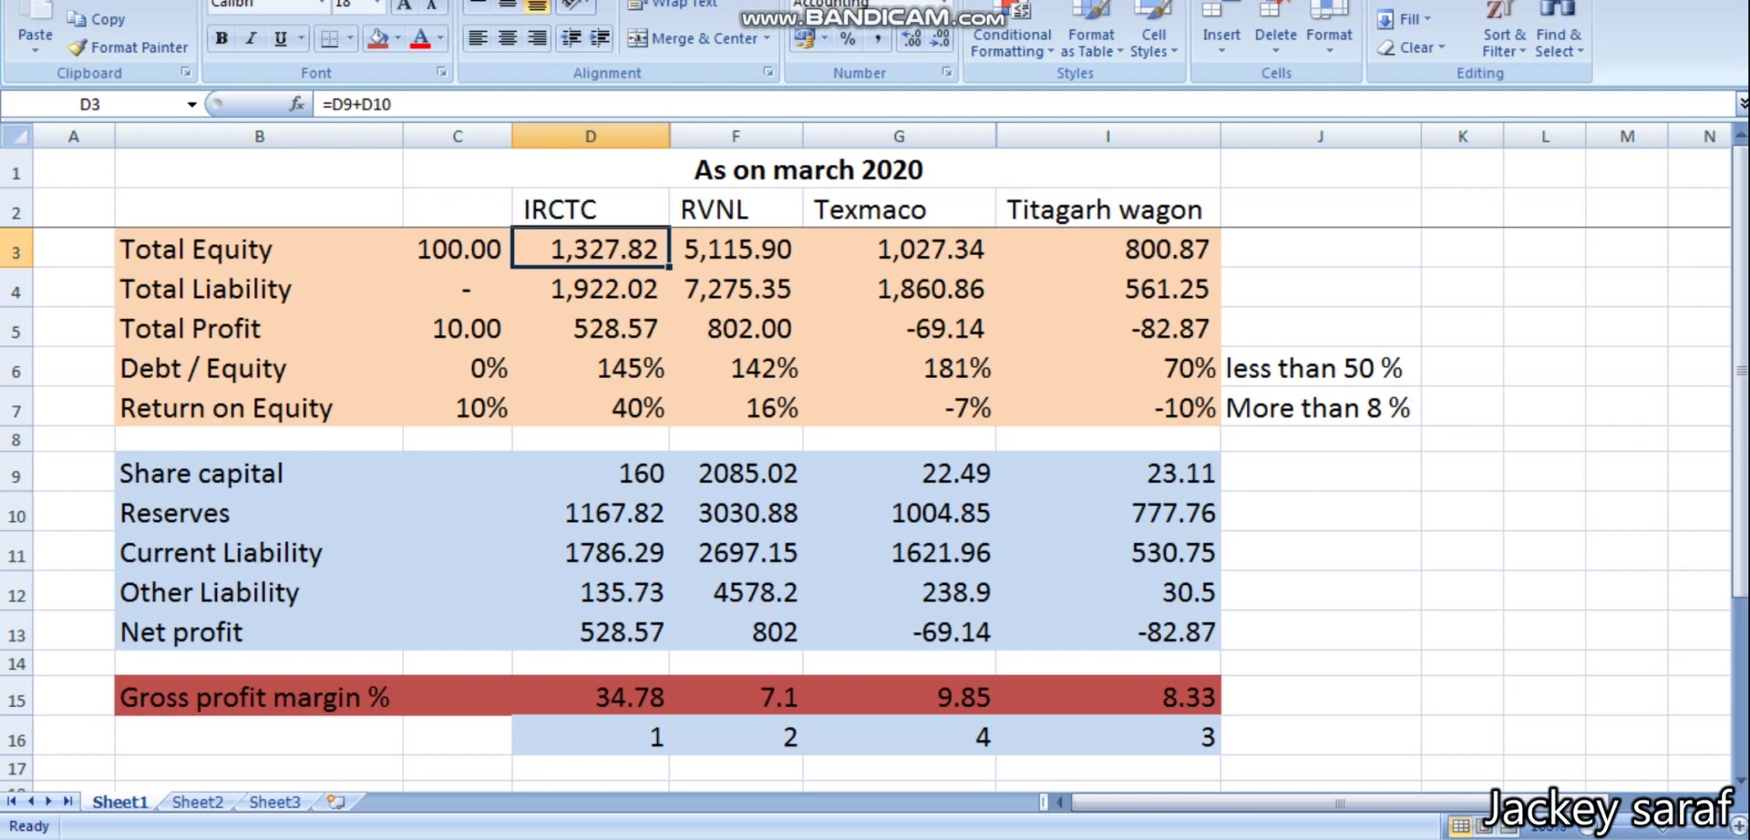
{"action": "left_click", "coordinate": [609, 137]}
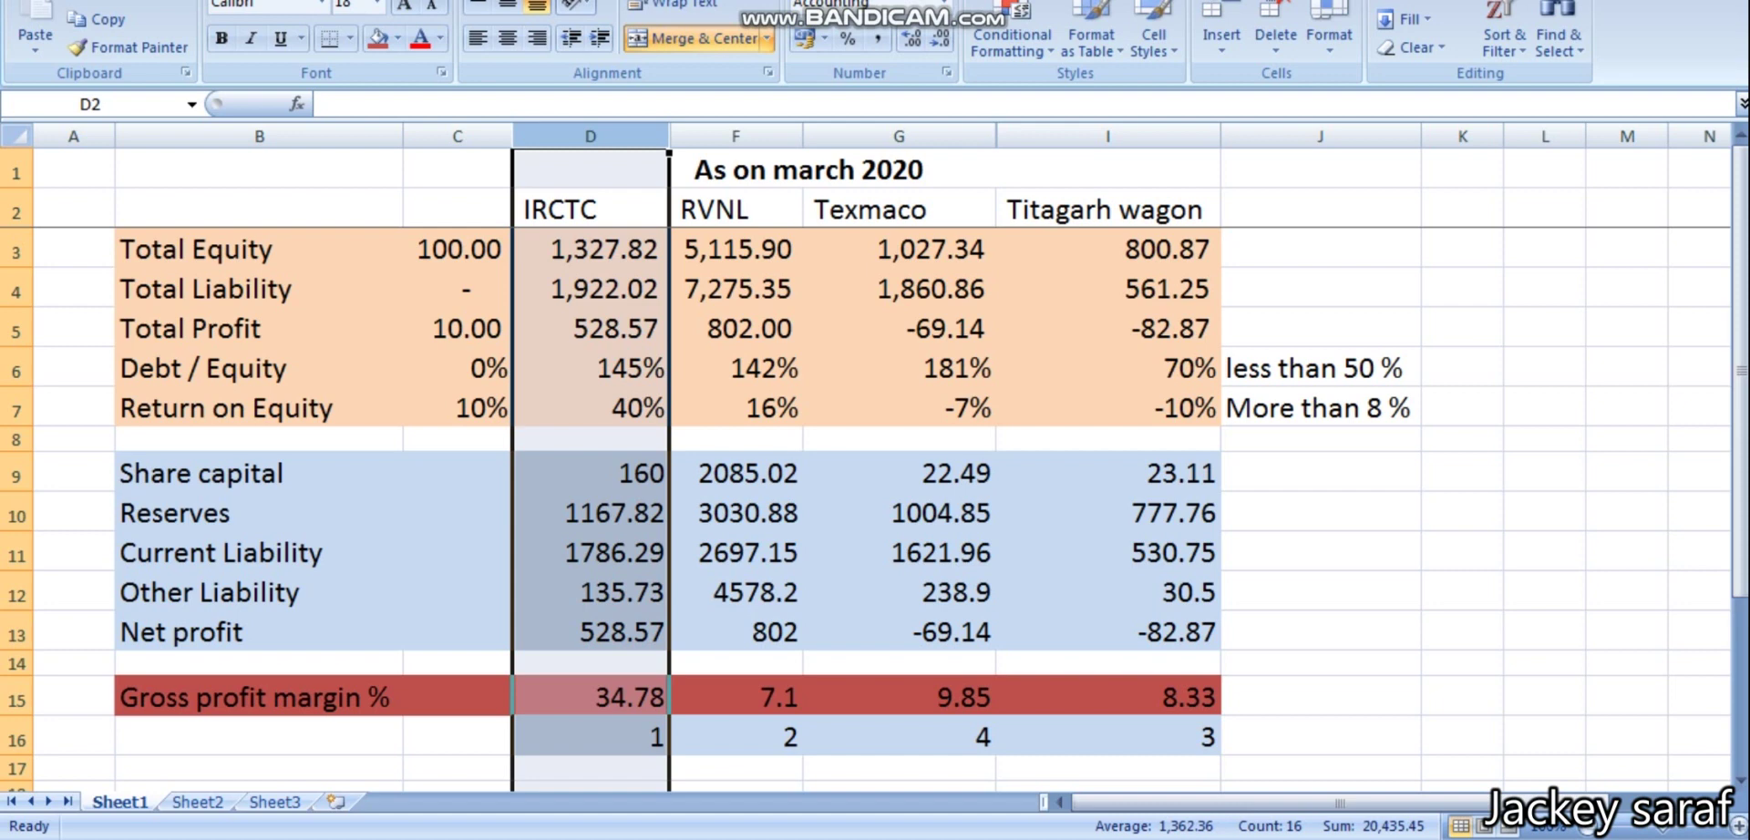
{"action": "left_click", "coordinate": [583, 135]}
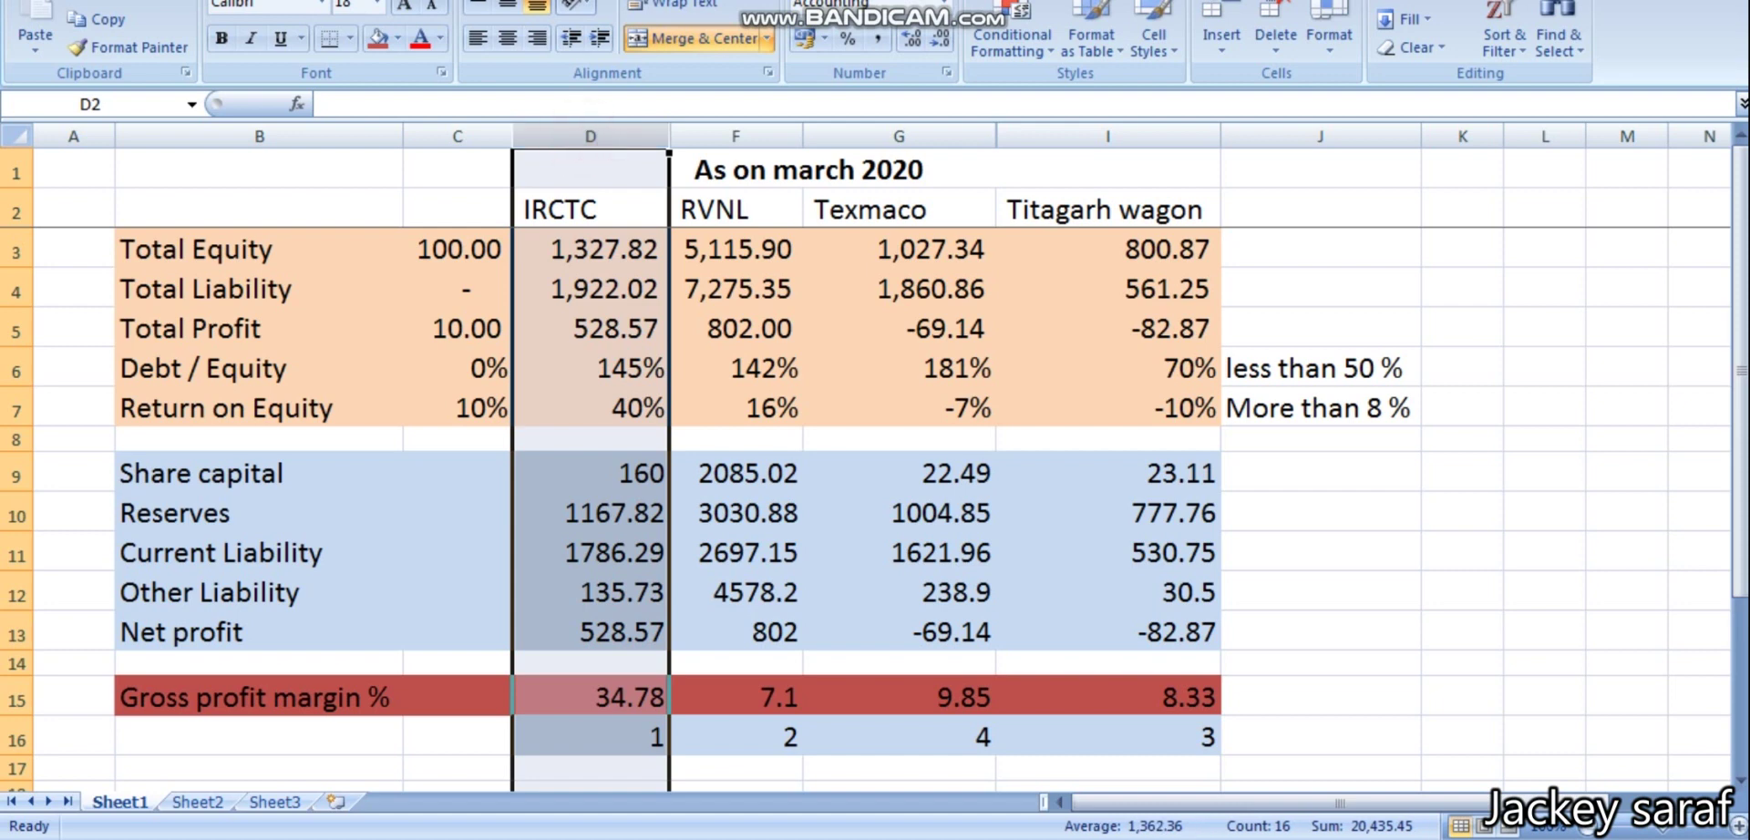
{"action": "left_click", "coordinate": [545, 326]}
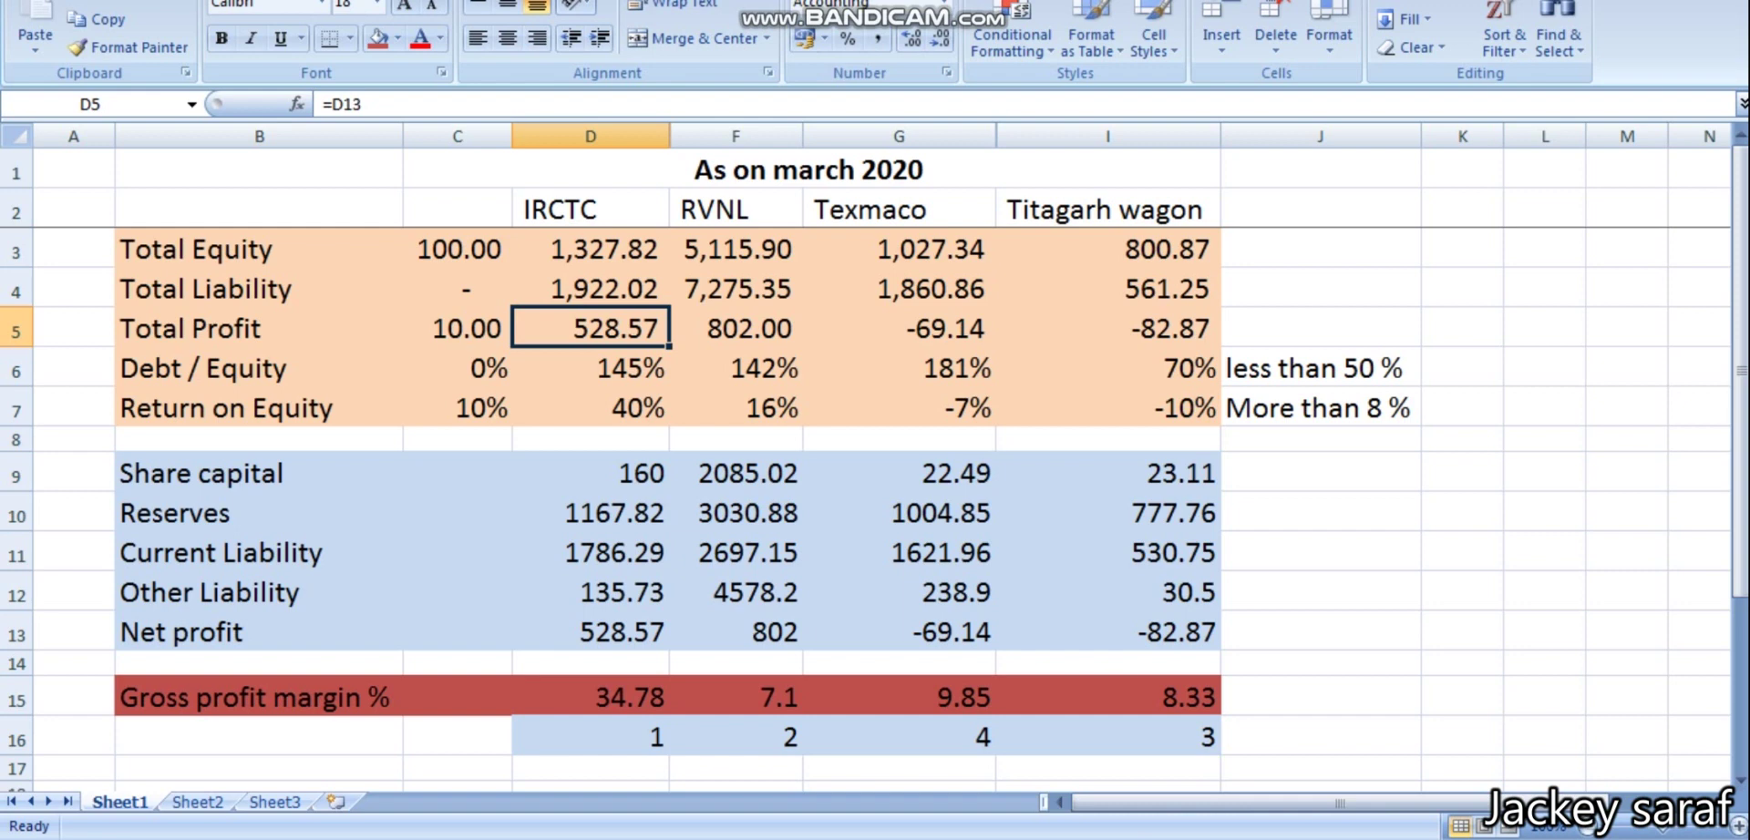
{"action": "left_click", "coordinate": [593, 132]}
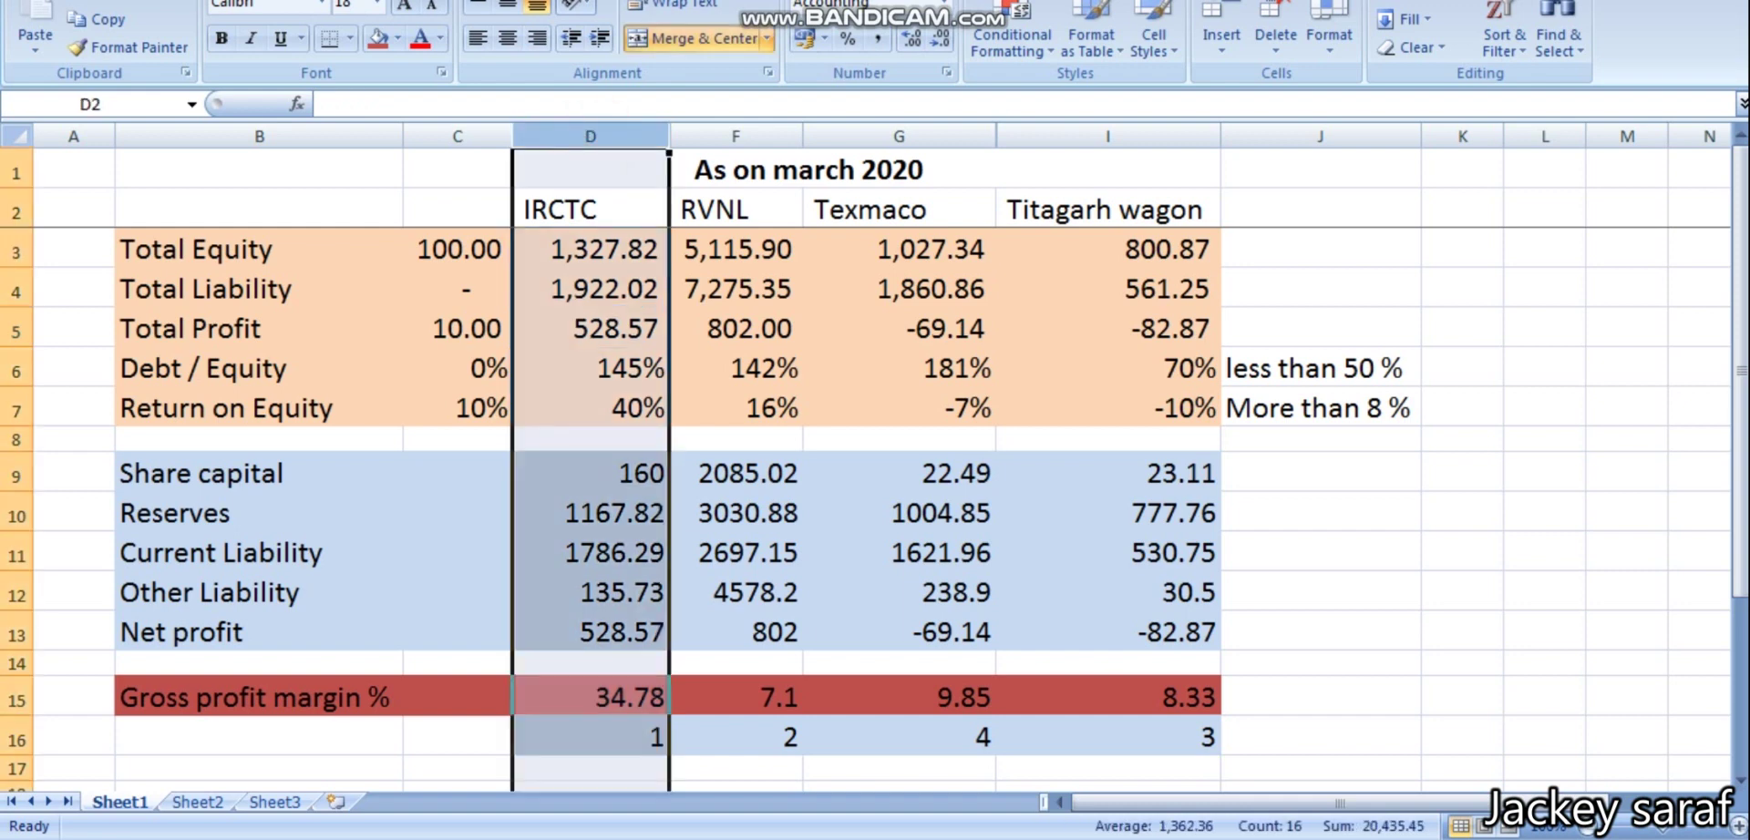
{"action": "left_click_drag", "start_coordinate": [720, 209], "coordinate": [1217, 753]}
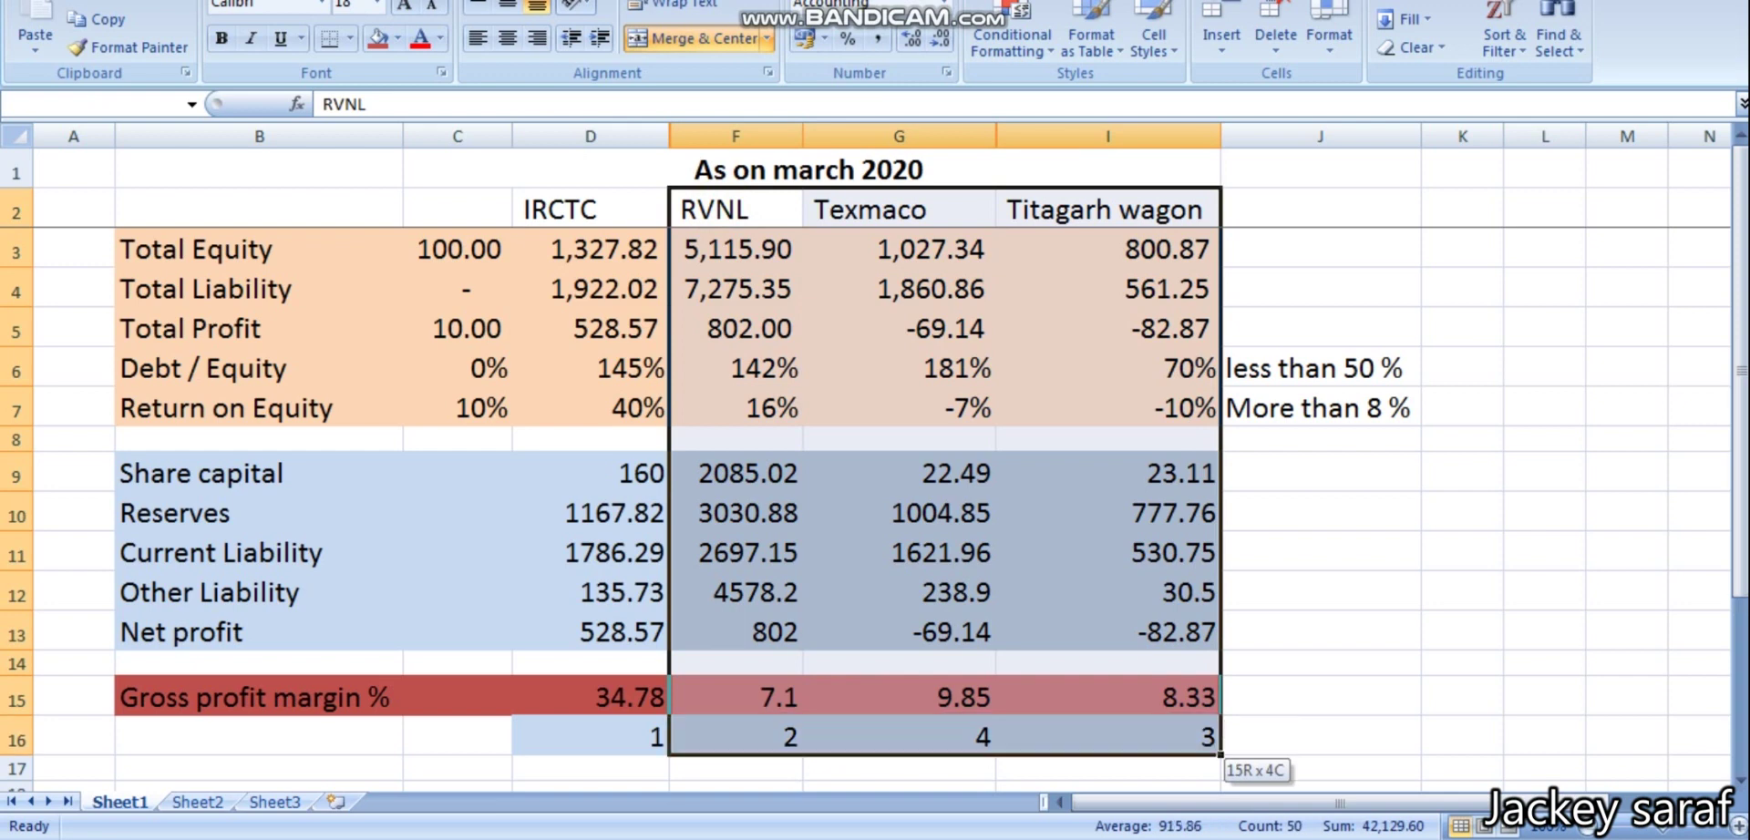
{"action": "left_click", "coordinate": [1013, 407]}
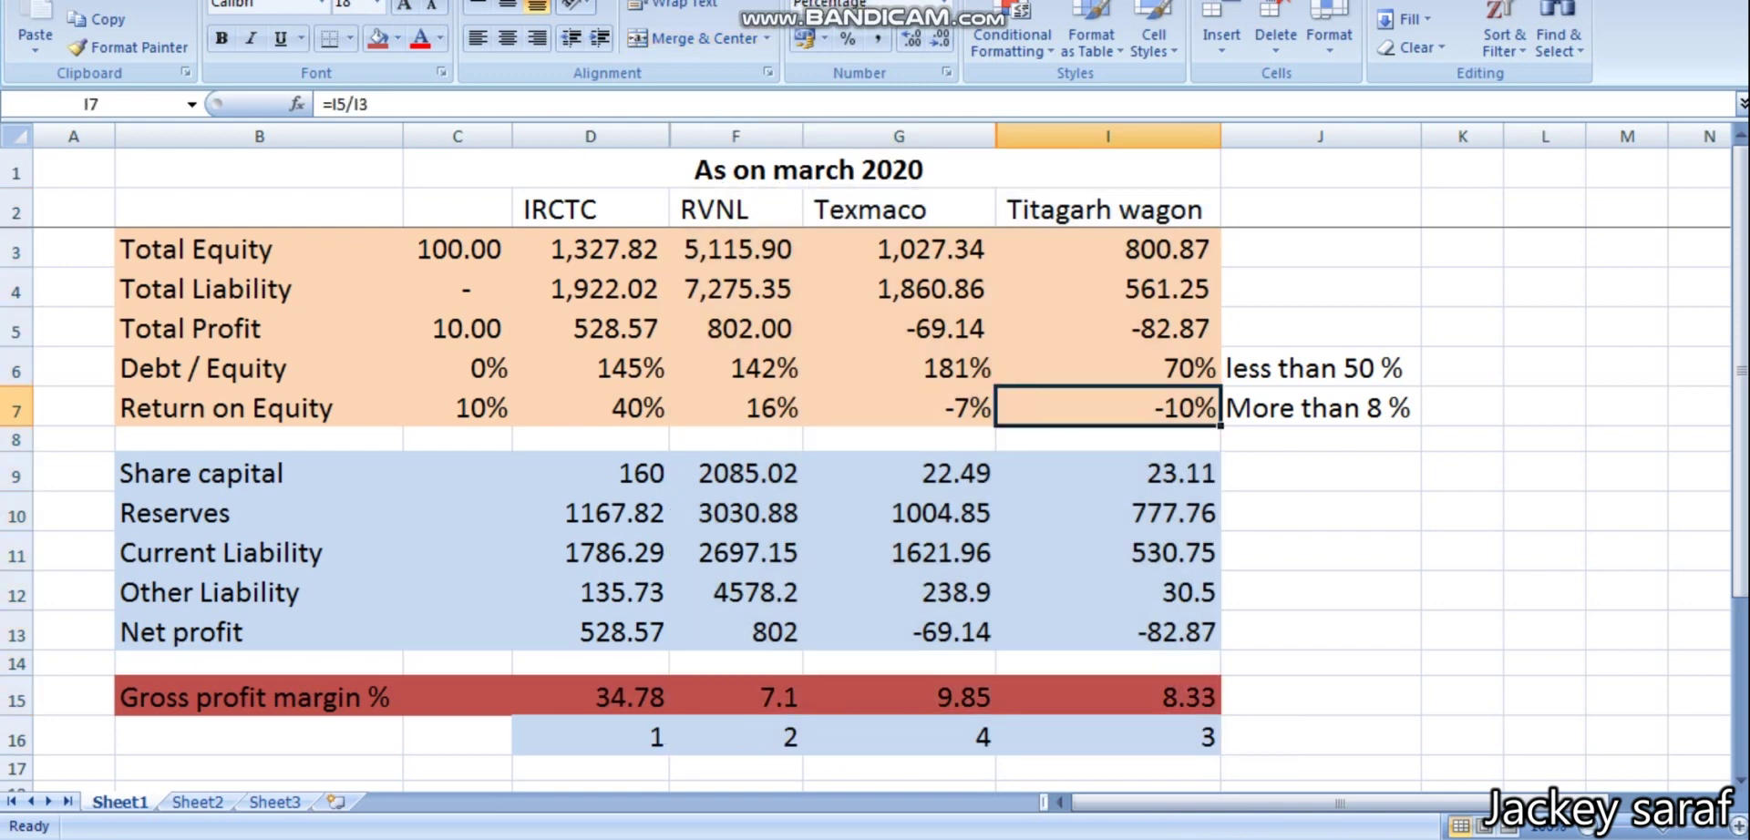
{"action": "left_click", "coordinate": [590, 135]}
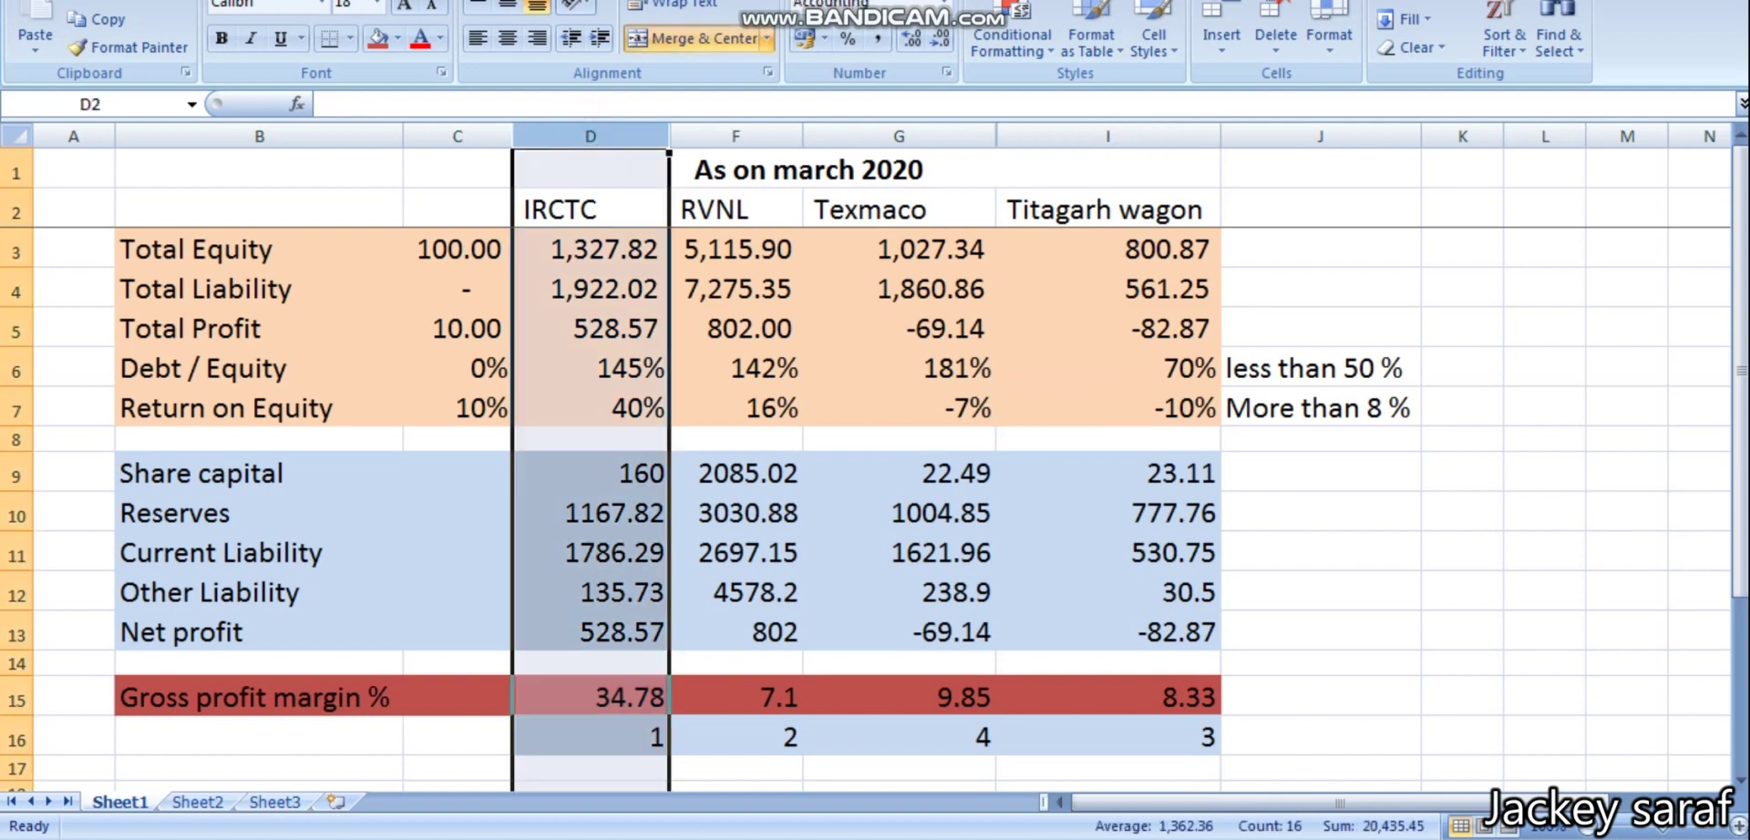
{"action": "left_click", "coordinate": [538, 736]}
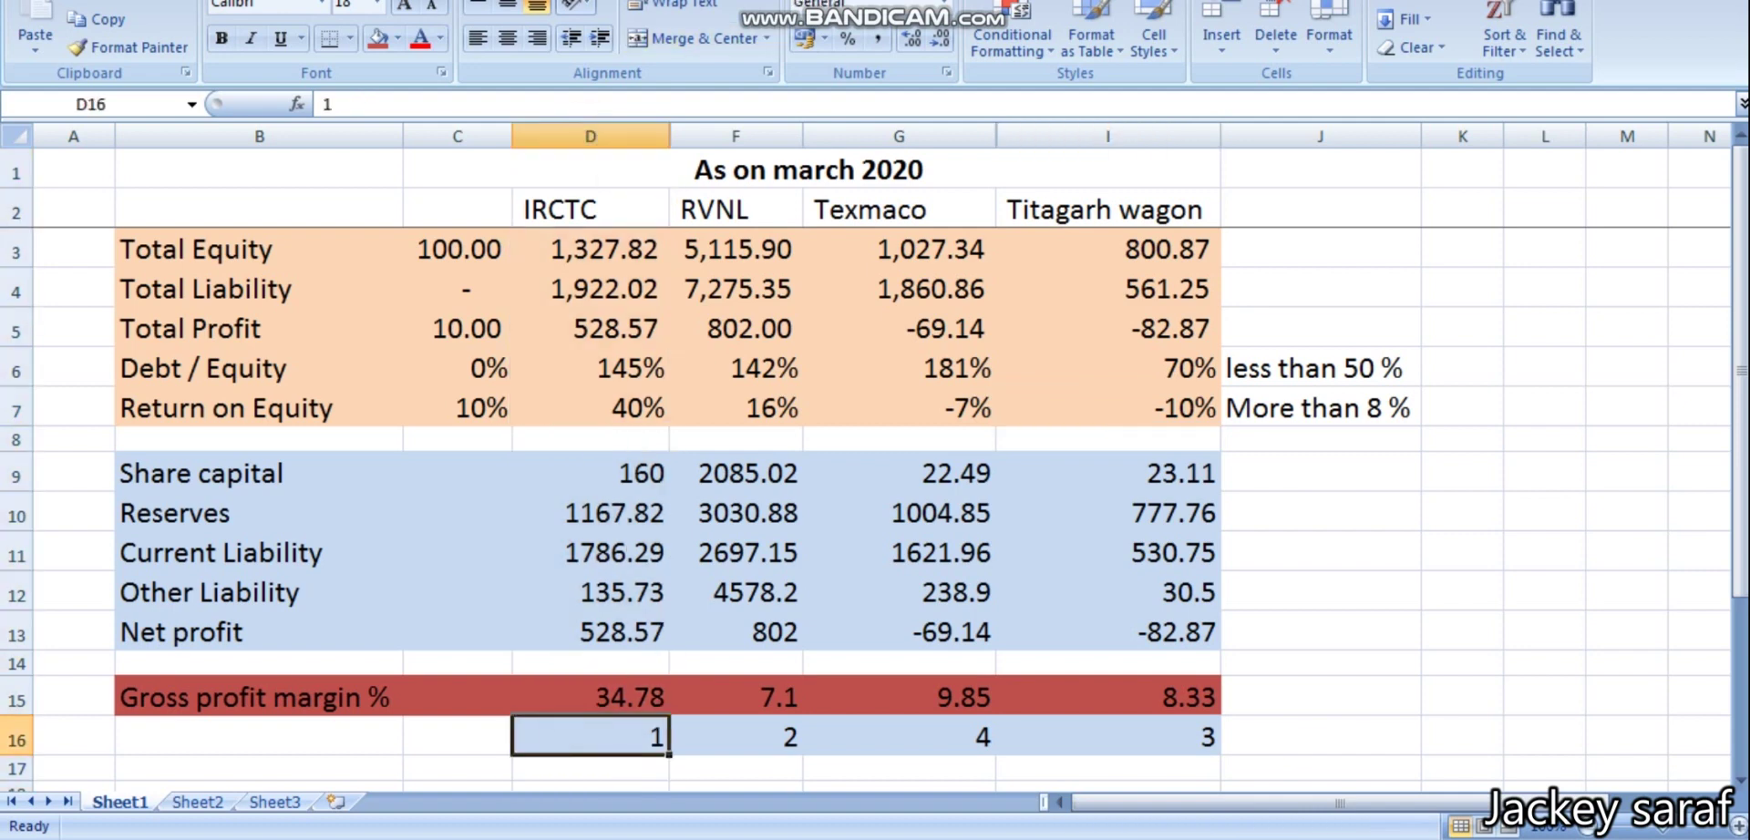